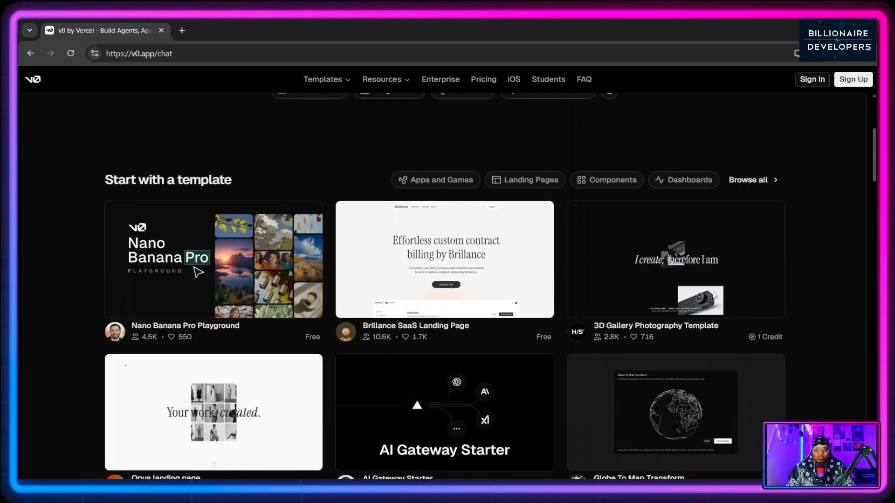
# Look over the home page's prompt box, suggestion buttons and starter template gallery.
pyautogui.scroll(-2, 714, 295)
pyautogui.scroll(4, 713, 295)
pyautogui.scroll(4, 713, 295)
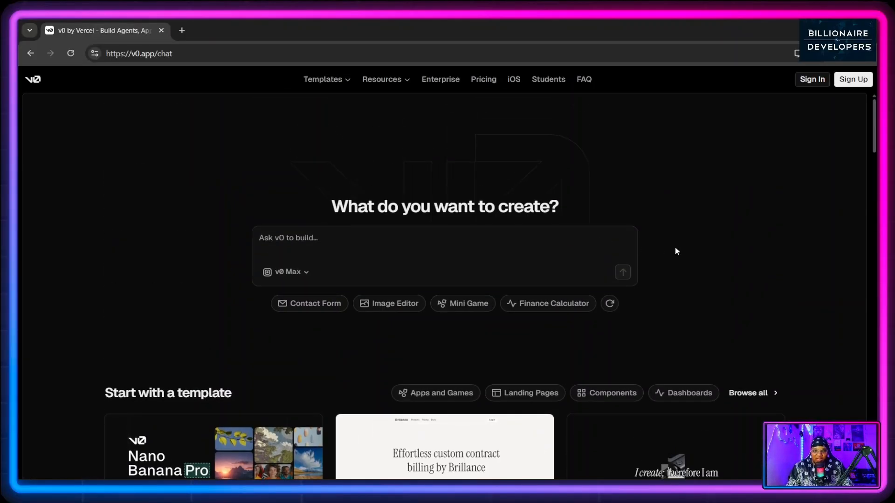
pyautogui.scroll(-3, 733, 257)
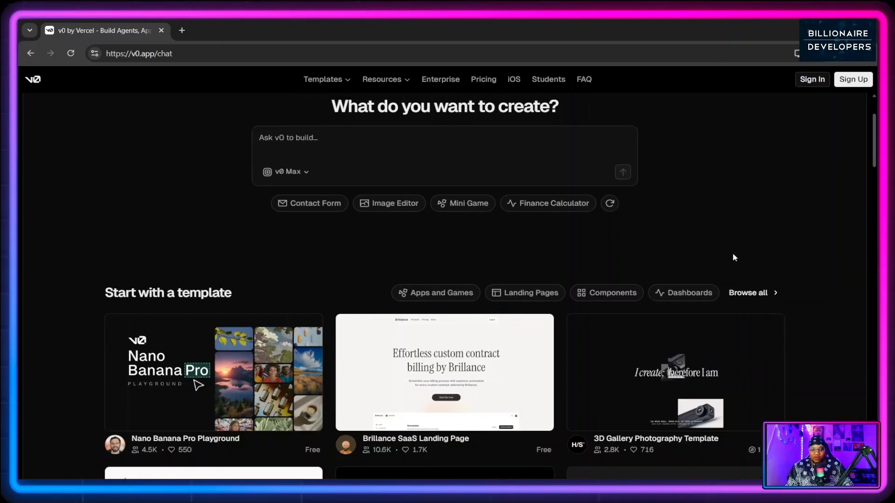
pyautogui.scroll(-1, 820, 284)
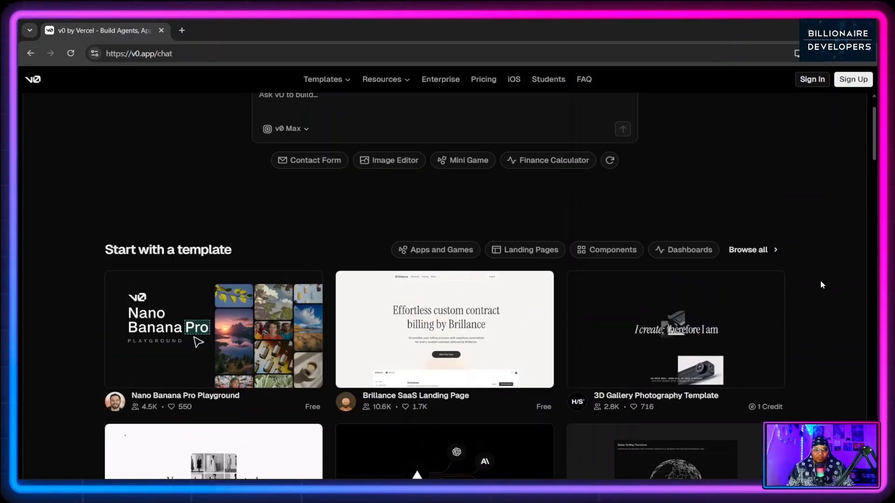
pyautogui.scroll(3, 821, 283)
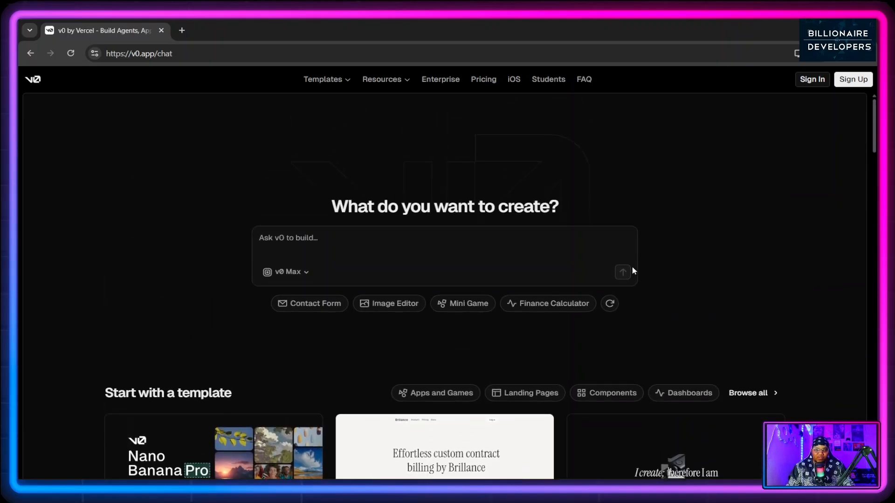
pyautogui.click(334, 235)
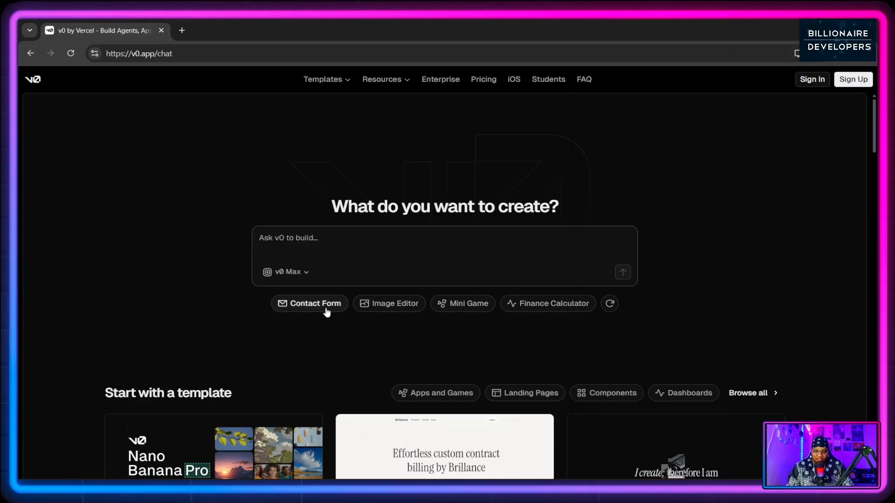
pyautogui.scroll(-3, 326, 311)
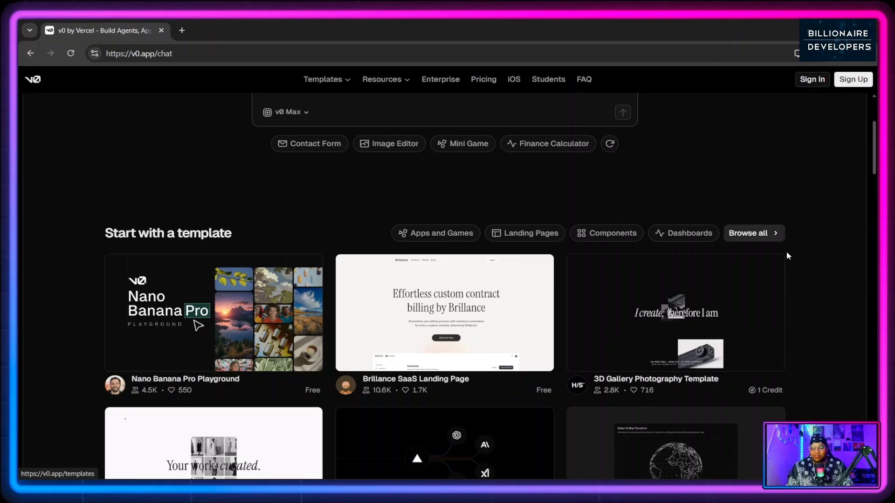
pyautogui.scroll(-2, 718, 242)
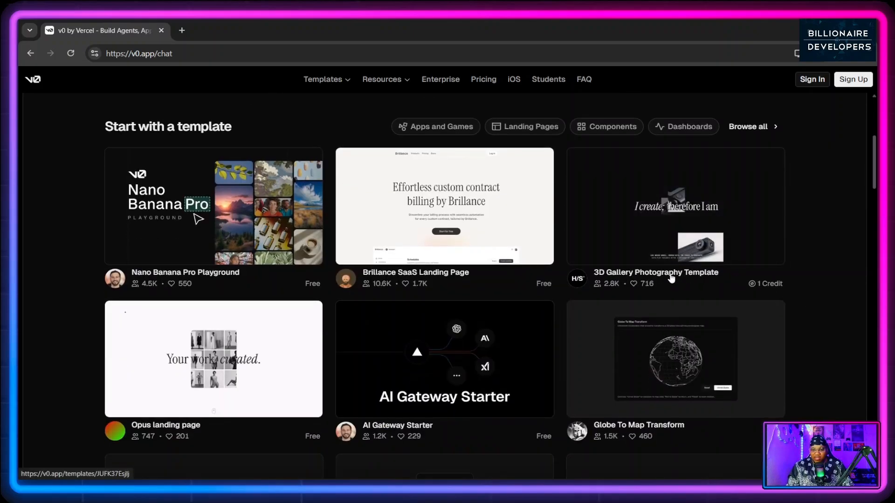
pyautogui.scroll(-2, 251, 279)
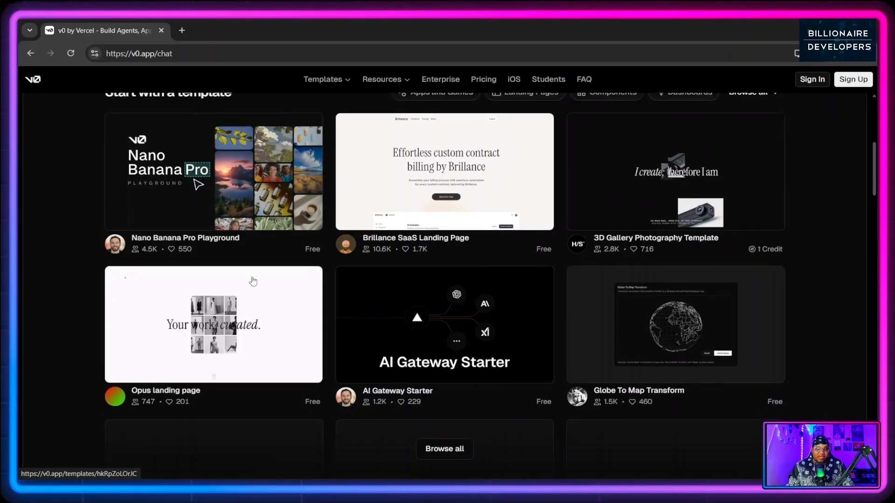
pyautogui.scroll(-1, 466, 317)
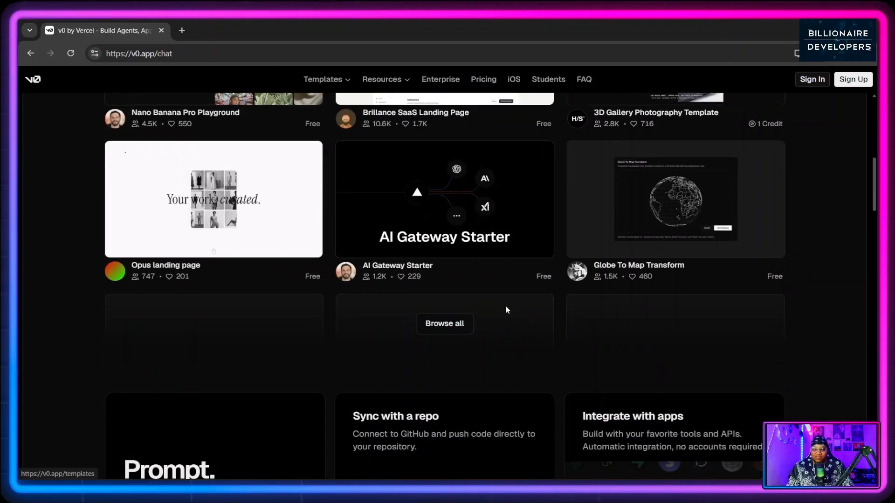
# Examine the feature cards on the home page, from repo sync and app integrations to phone creation and mobile sites.
pyautogui.scroll(-2, 517, 326)
pyautogui.scroll(-3, 522, 328)
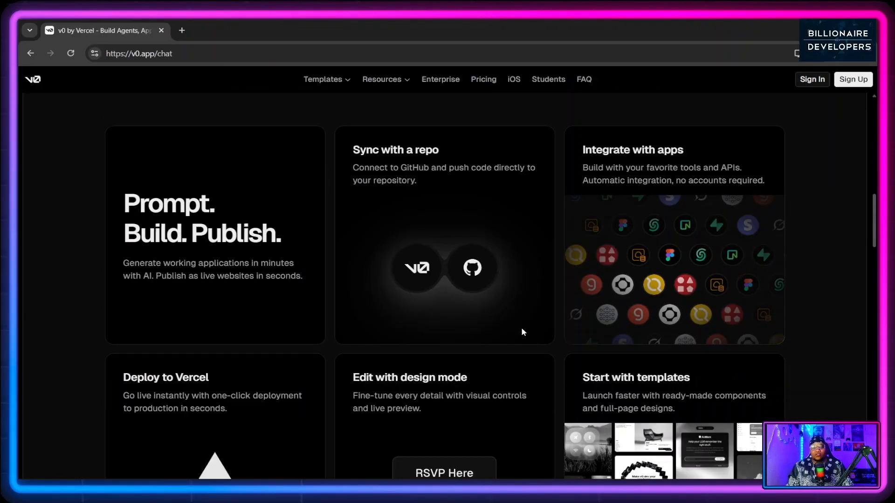
pyautogui.scroll(-2, 522, 329)
pyautogui.scroll(-2, 522, 329)
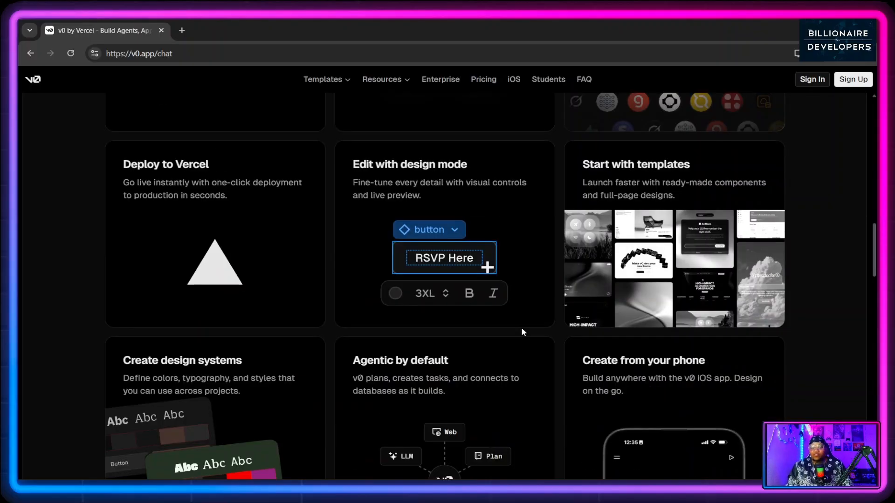
pyautogui.scroll(-3, 521, 328)
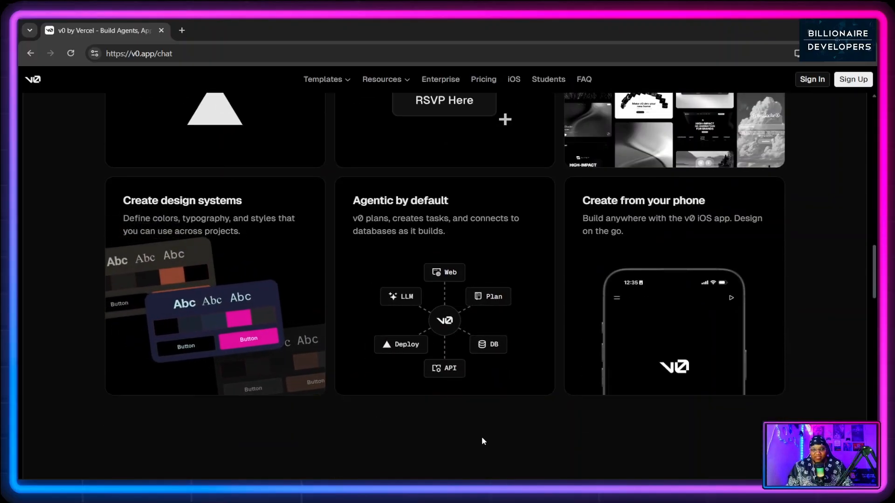
pyautogui.scroll(-1, 481, 436)
pyautogui.scroll(1, 480, 435)
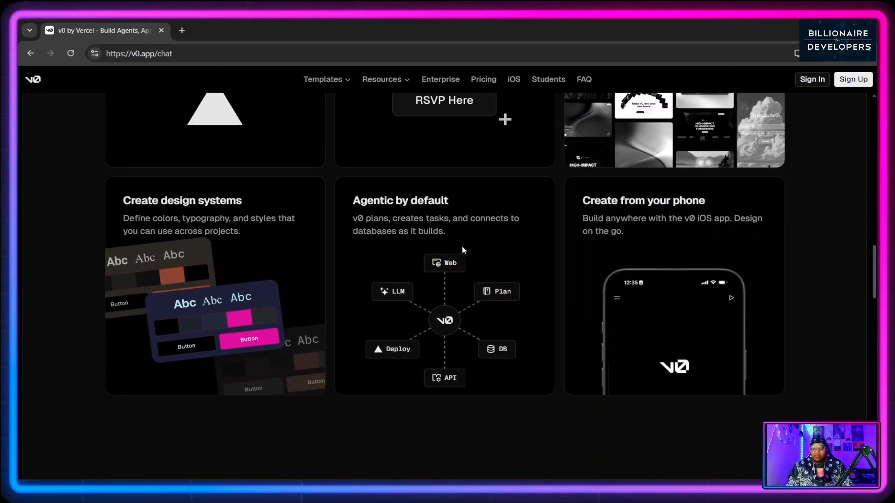
pyautogui.scroll(-1, 699, 340)
pyautogui.scroll(1, 697, 335)
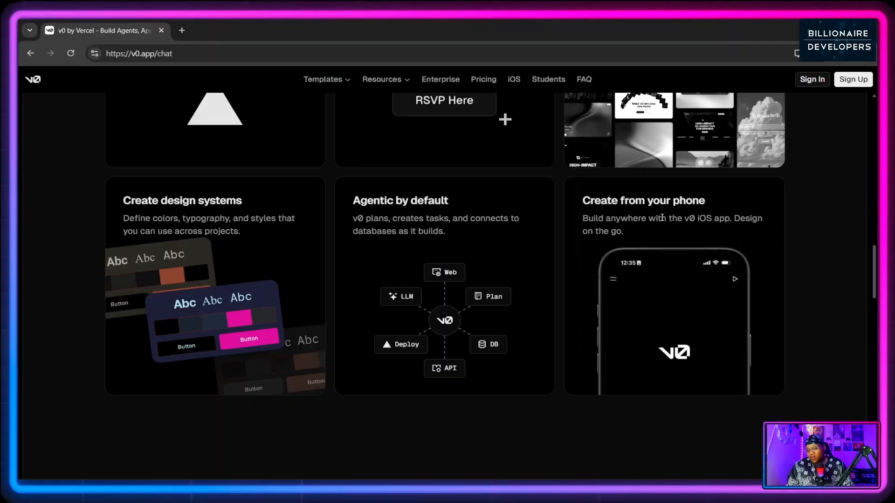
pyautogui.scroll(-1, 710, 299)
pyautogui.scroll(1, 711, 300)
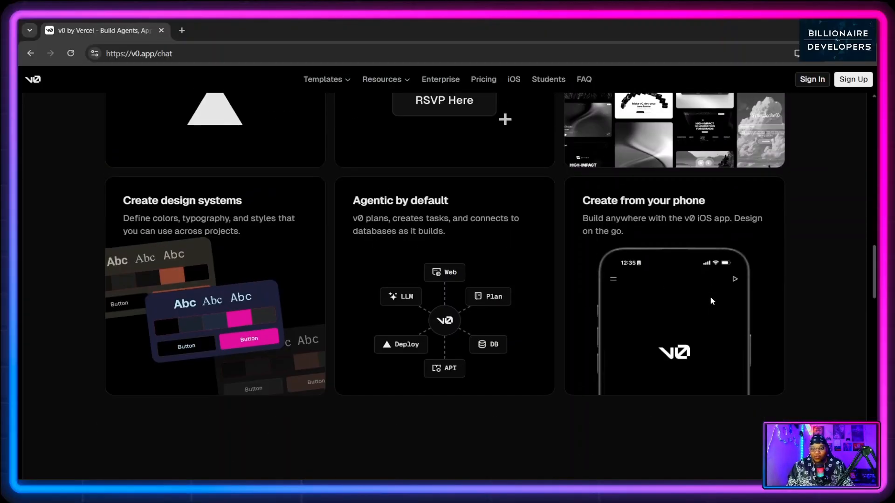
pyautogui.scroll(-7, 712, 300)
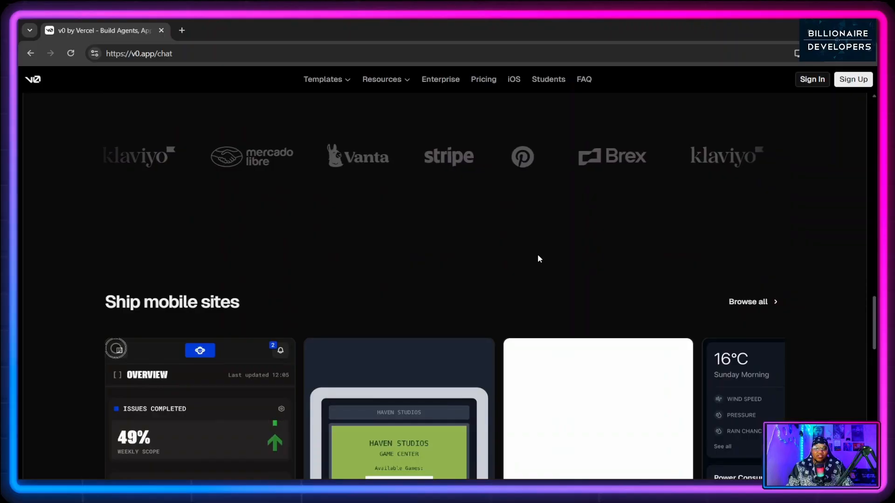
# Open the pricing page and compare the Free, Premium, Team, Business and Enterprise plans.
pyautogui.click(483, 81)
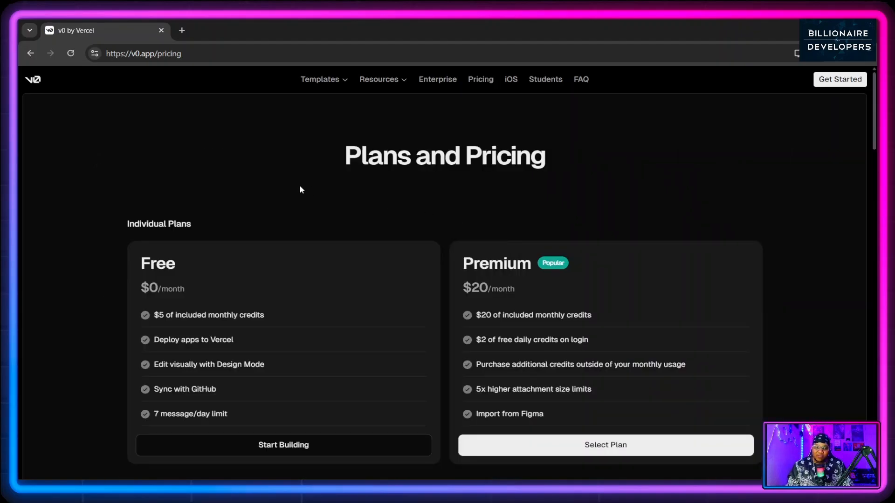
pyautogui.scroll(-3, 352, 367)
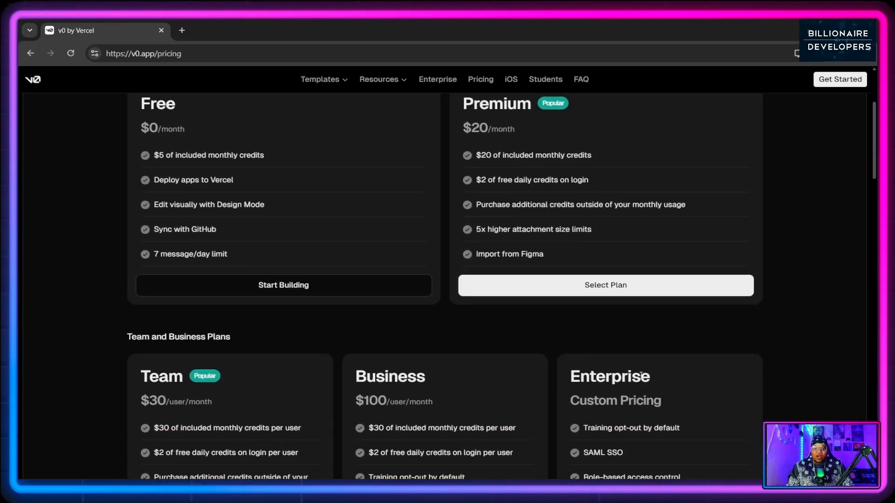
pyautogui.scroll(2, 640, 375)
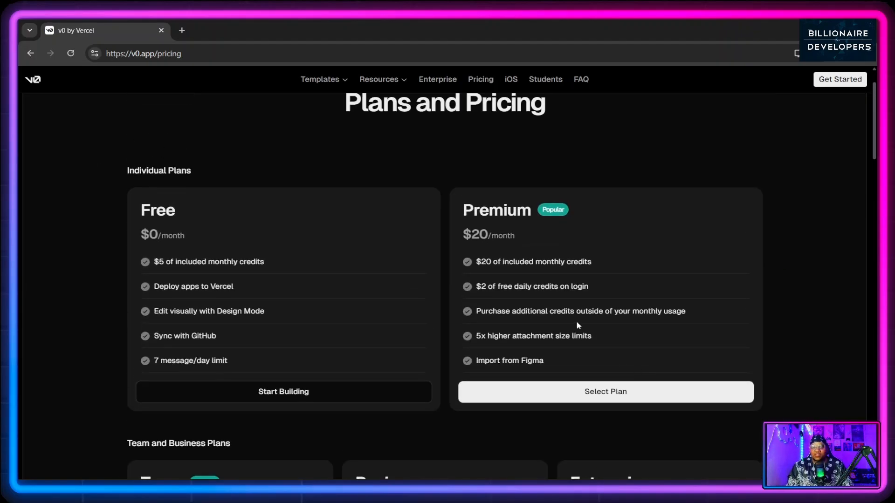
pyautogui.scroll(-2, 569, 314)
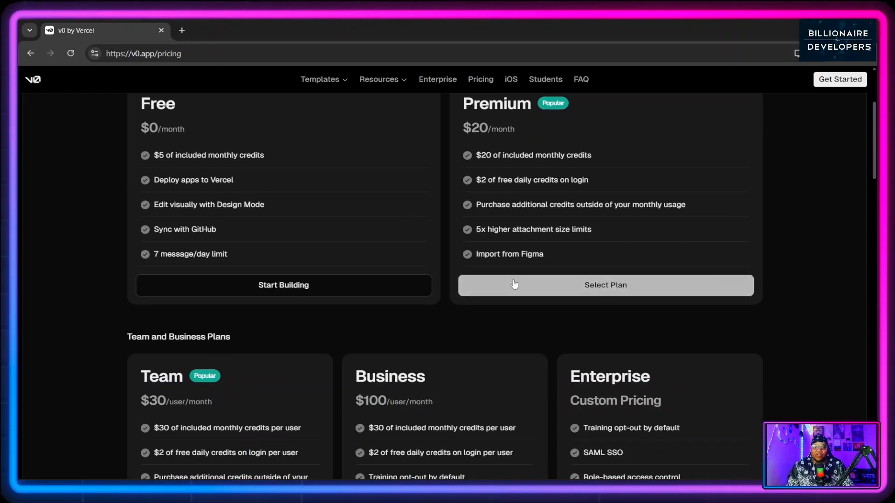
pyautogui.scroll(-2, 488, 306)
pyautogui.scroll(-3, 489, 306)
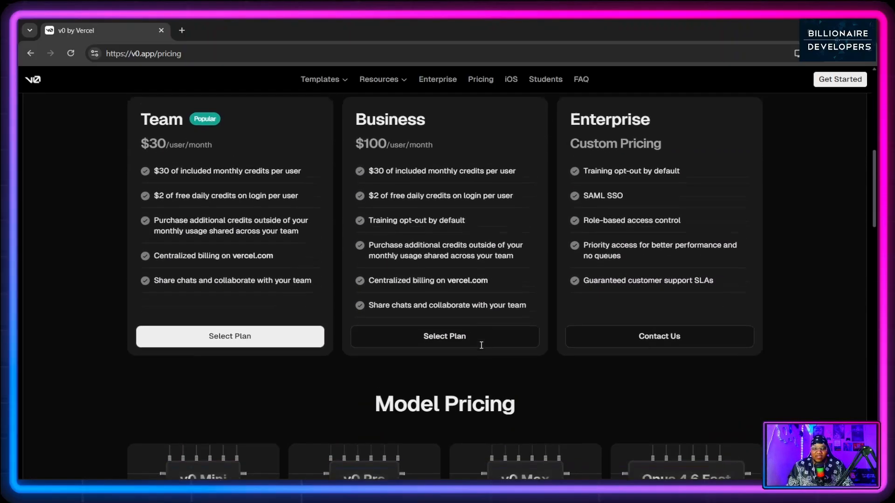
pyautogui.scroll(6, 481, 346)
pyautogui.scroll(2, 481, 346)
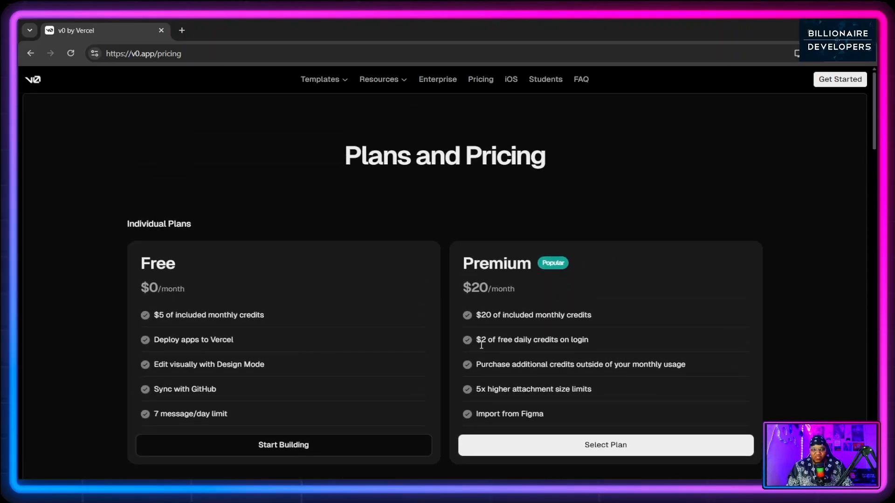
# Start building on the Free plan, sign in, and look through the recent chats in the workspace.
pyautogui.click(295, 444)
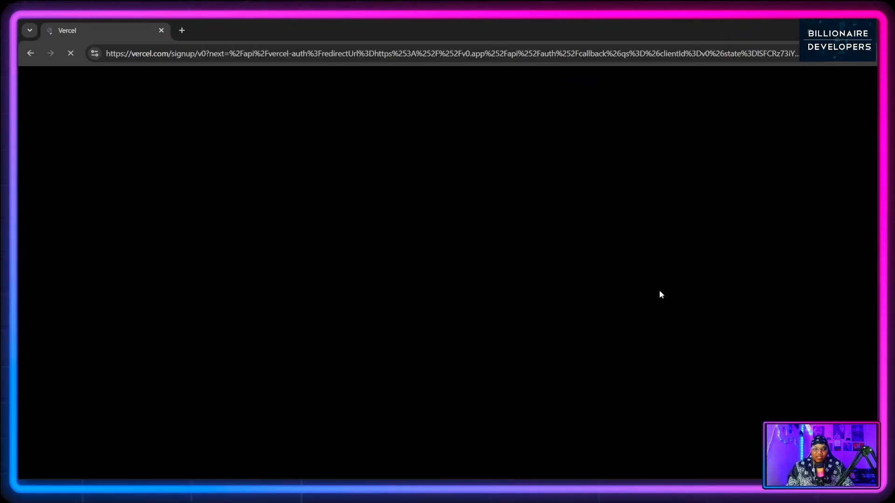
pyautogui.click(400, 317)
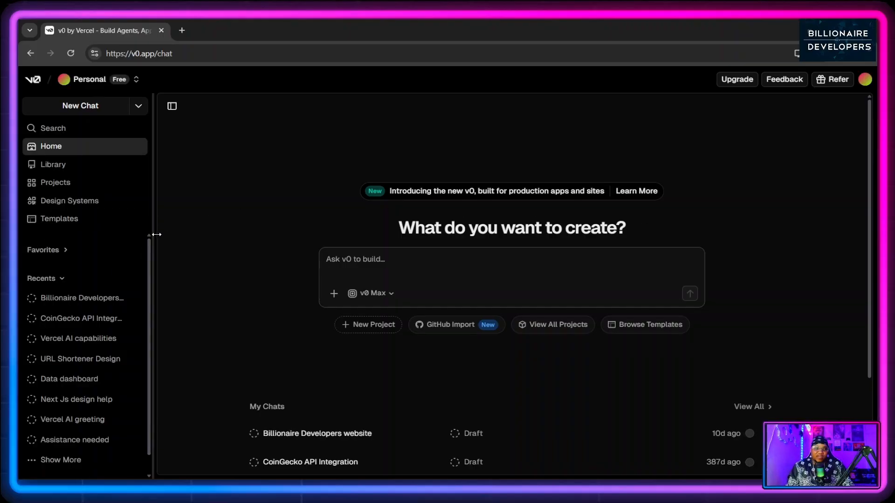
pyautogui.scroll(-1, 67, 345)
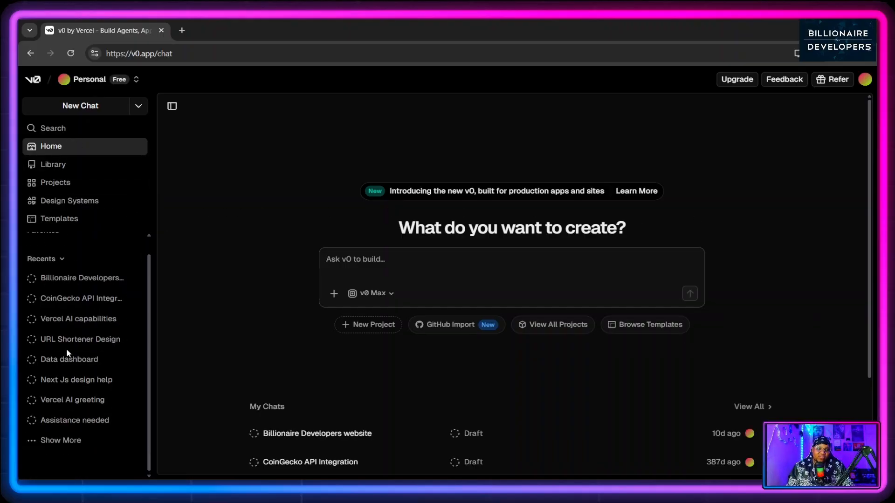
pyautogui.scroll(1, 67, 348)
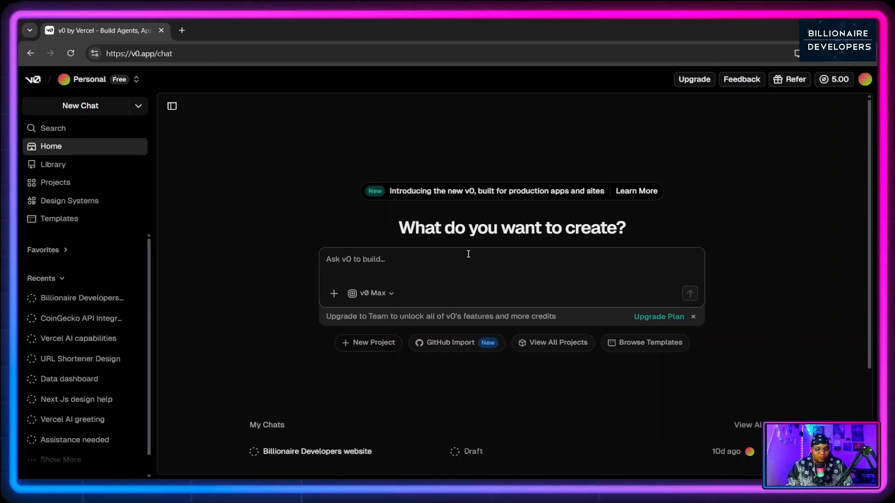
# Write the opening request in the prompt, asking for a construction company website to be created, ending with a full stop.
pyautogui.write('Can u')
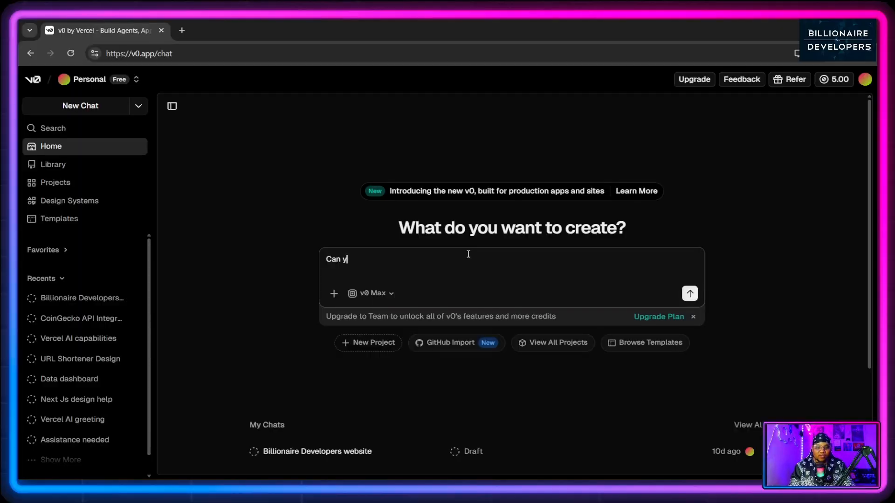
pyautogui.write('ou')
pyautogui.press('BackSpace')
pyautogui.press('BackSpace')
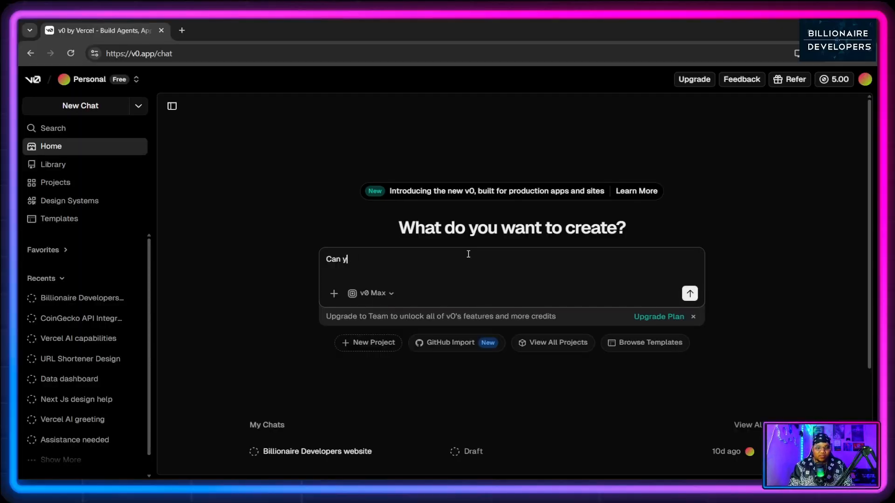
pyautogui.write('ou [lease ct')
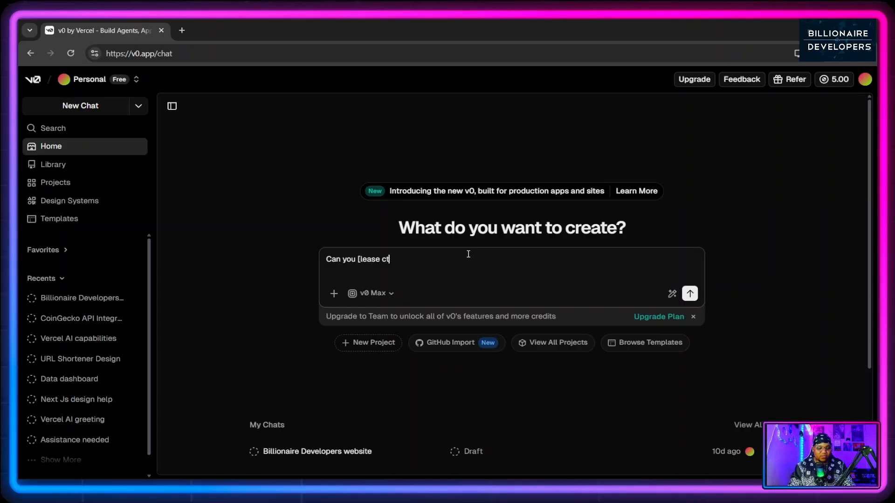
pyautogui.press('BackSpace')
pyautogui.write('reate a ')
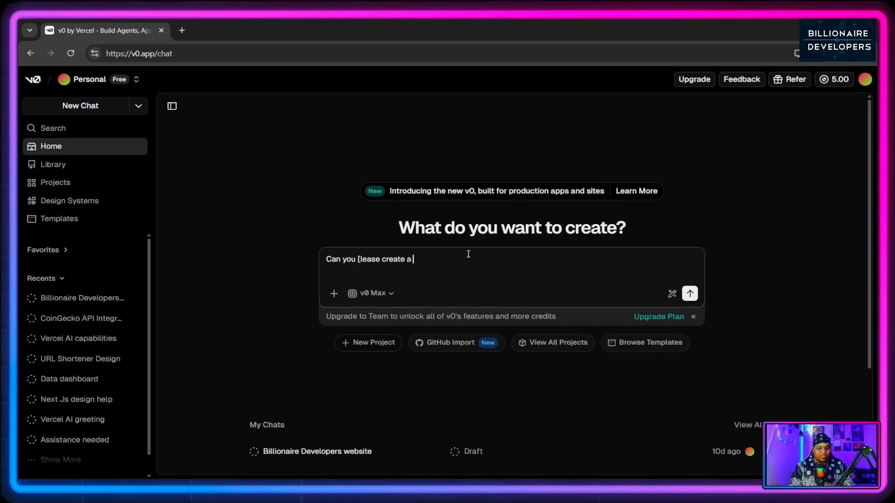
pyautogui.write('con')
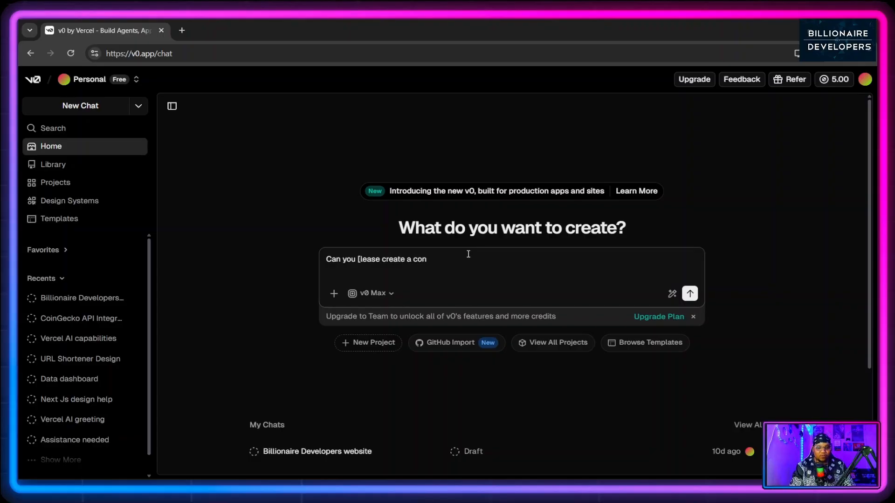
pyautogui.write('structio')
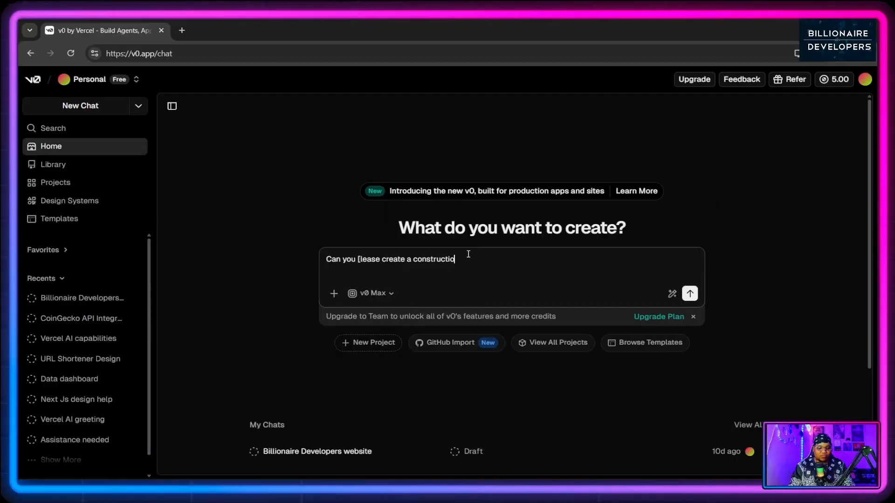
pyautogui.write('n coma')
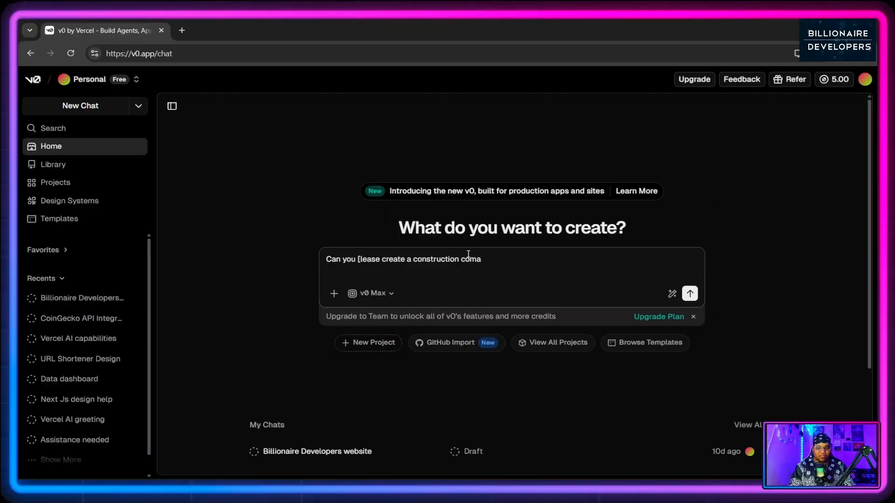
pyautogui.write('n')
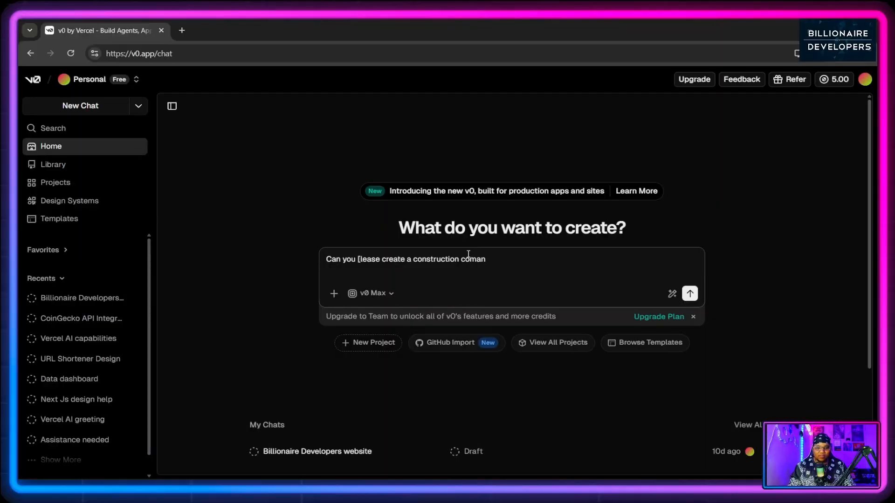
pyautogui.press('BackSpace')
pyautogui.press('BackSpace')
pyautogui.write('pany we')
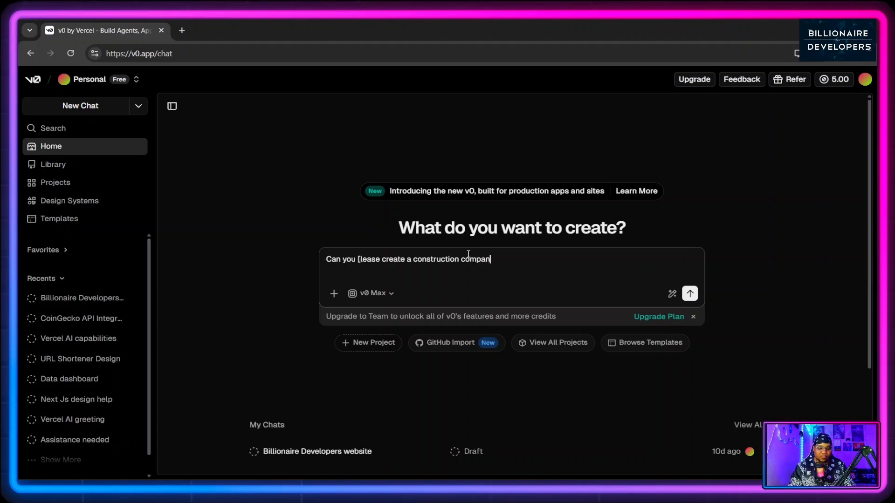
pyautogui.write('bsite')
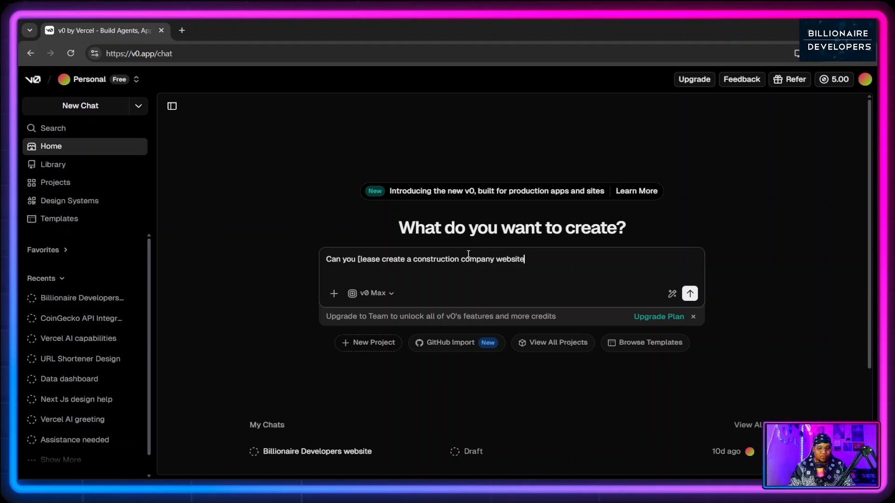
pyautogui.write('.')
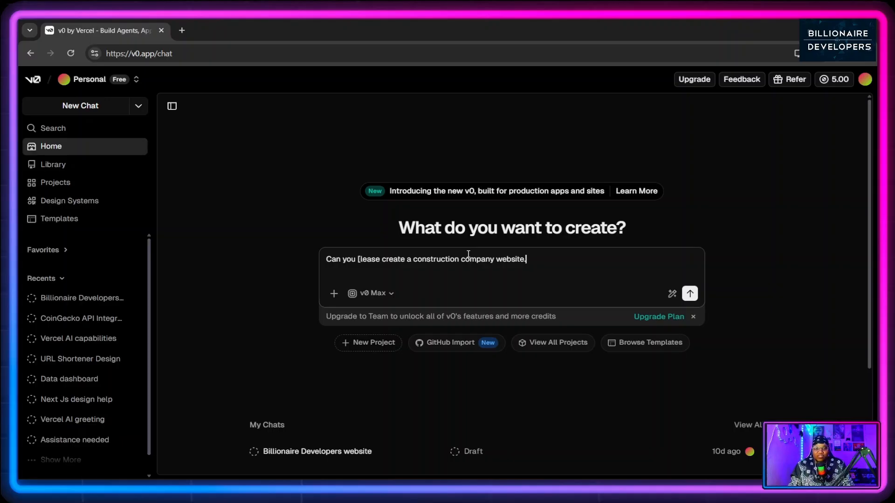
# Correct the misspelled "[lease" to "please" in the prompt's first sentence.
pyautogui.press('Left')
pyautogui.press('Left')
pyautogui.press('Left')
pyautogui.press('Left')
pyautogui.press('Left')
pyautogui.press('Left')
pyautogui.press('Left')
pyautogui.press('Left')
pyautogui.press('Left')
pyautogui.press('Left')
pyautogui.press('Left')
pyautogui.press('Left')
pyautogui.press('Left')
pyautogui.press('Left')
pyautogui.press('Left')
pyautogui.press('Left')
pyautogui.press('Left')
pyautogui.press('Left')
pyautogui.press('Left')
pyautogui.press('Left')
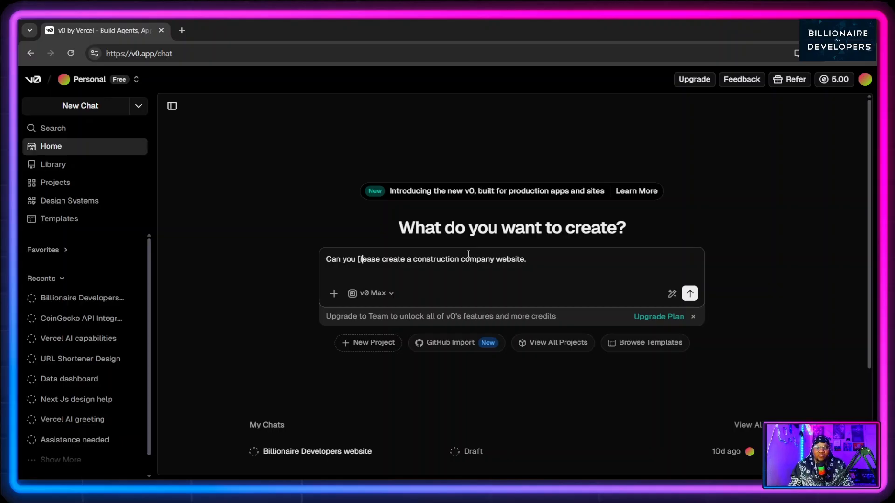
pyautogui.press('BackSpace')
pyautogui.write('p')
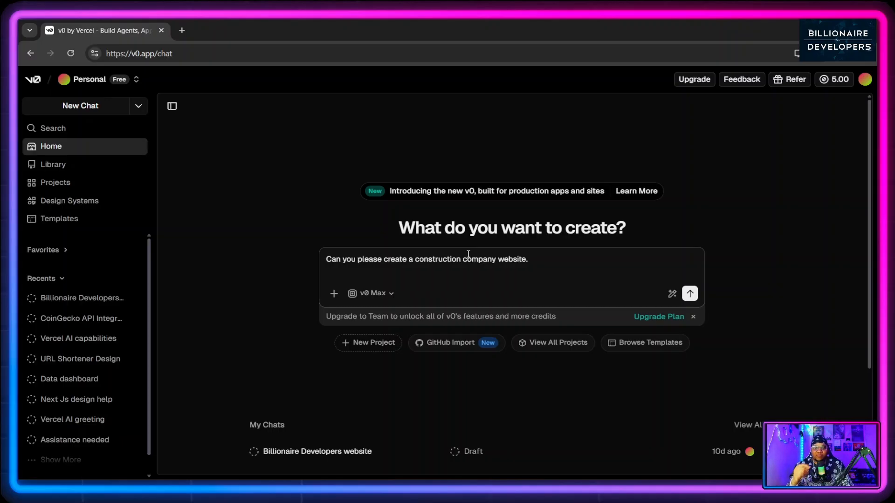
# Add a second line after the prompt's first sentence, reading "Make this website as informative as possible".
pyautogui.press('Right')
pyautogui.press('Right')
pyautogui.press('Right')
pyautogui.press('Right')
pyautogui.press('Right')
pyautogui.press('Right')
pyautogui.press('Right')
pyautogui.press('Right')
pyautogui.press('Right')
pyautogui.press('Right')
pyautogui.press('Right')
pyautogui.press('Right')
pyautogui.press('Right')
pyautogui.press('Right')
pyautogui.press('Right')
pyautogui.press('Right')
pyautogui.press('Right')
pyautogui.press('Right')
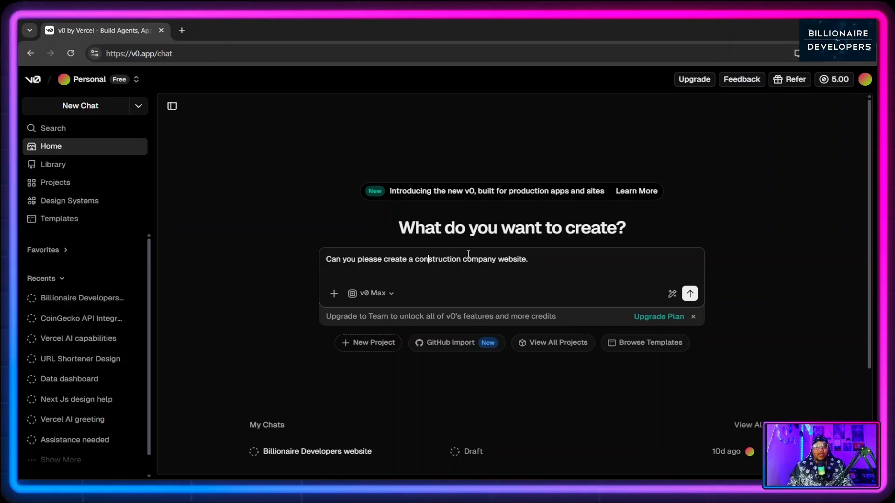
pyautogui.press('Right')
pyautogui.press('Right')
pyautogui.press('Right')
pyautogui.press('Right')
pyautogui.press('Right')
pyautogui.press('Right')
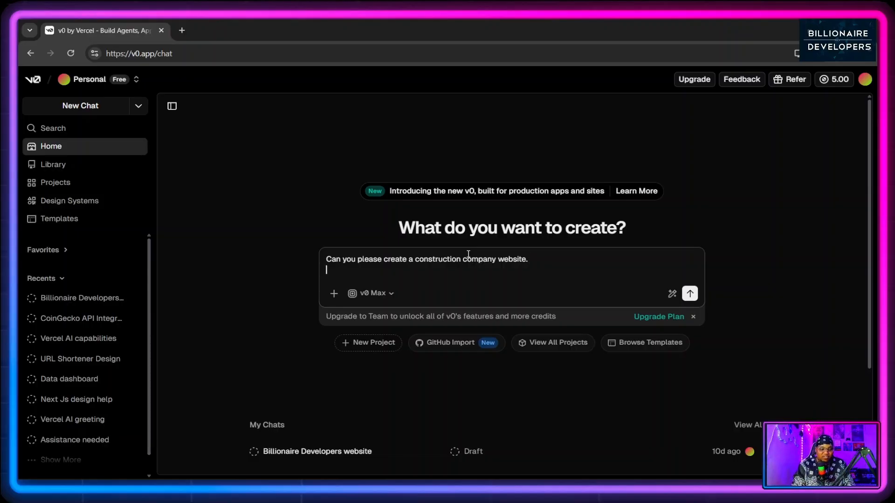
pyautogui.hotkey('shift', 'Return')
pyautogui.write('Make tyhi')
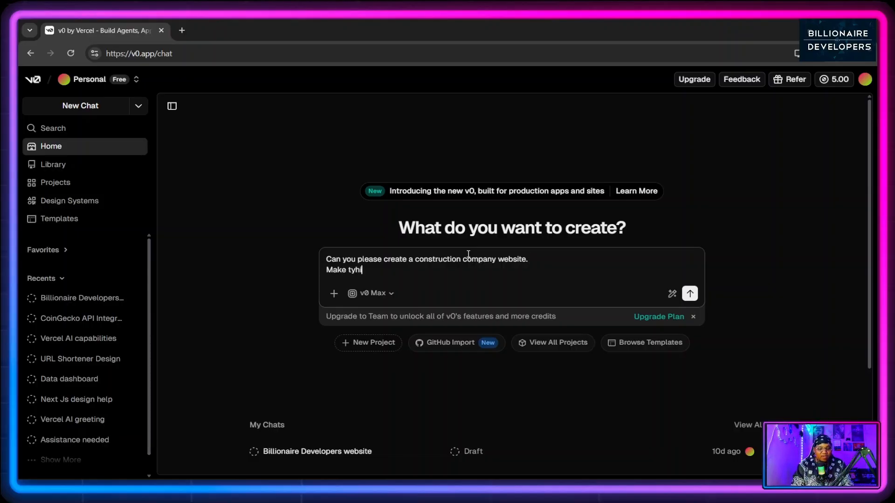
pyautogui.press('BackSpace')
pyautogui.press('BackSpace')
pyautogui.press('BackSpace')
pyautogui.write('his webs')
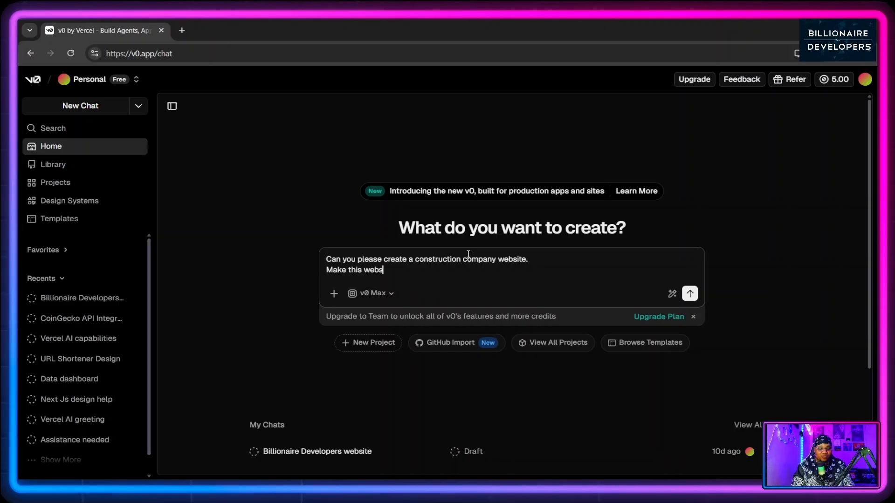
pyautogui.write('ite a')
pyautogui.write('incre')
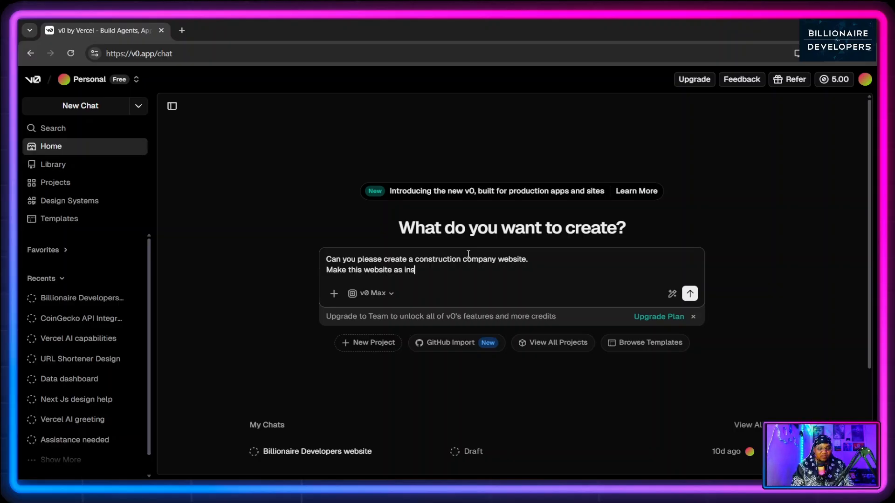
pyautogui.press('BackSpace')
pyautogui.press('BackSpace')
pyautogui.press('BackSpace')
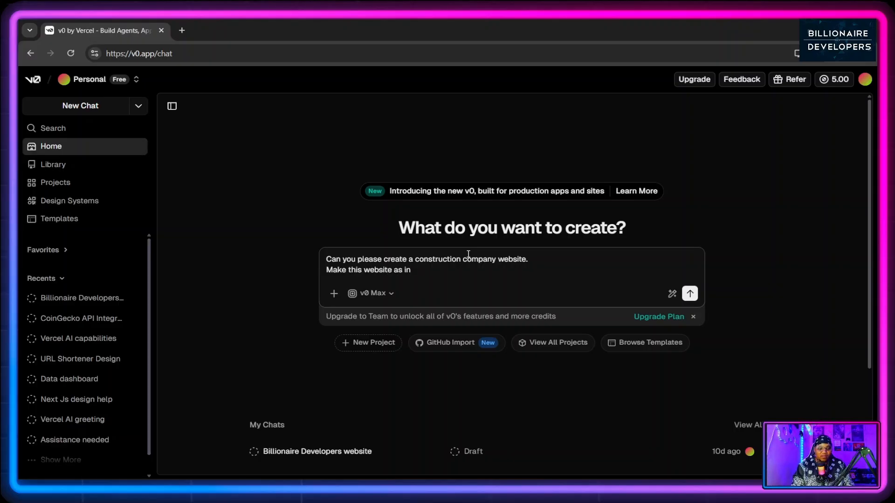
pyautogui.write('formativ')
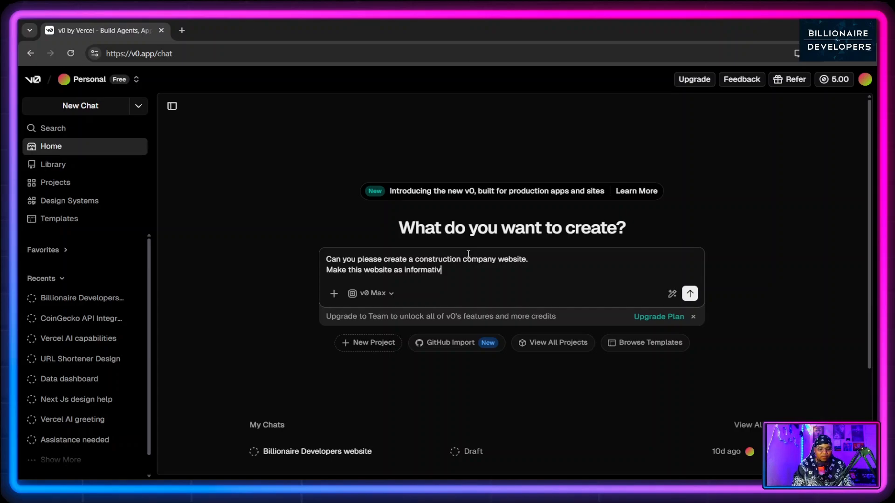
pyautogui.write('e as [p')
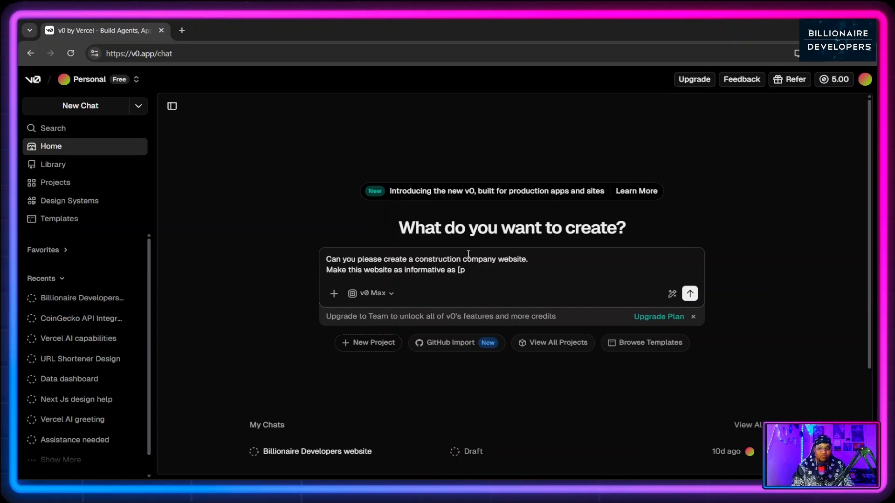
pyautogui.press('BackSpace')
pyautogui.press('BackSpace')
pyautogui.write('possi')
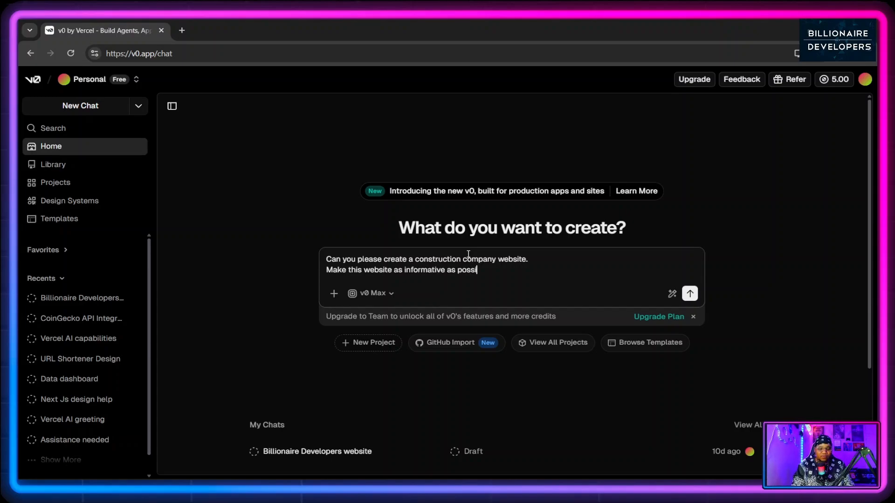
pyautogui.write('ble ')
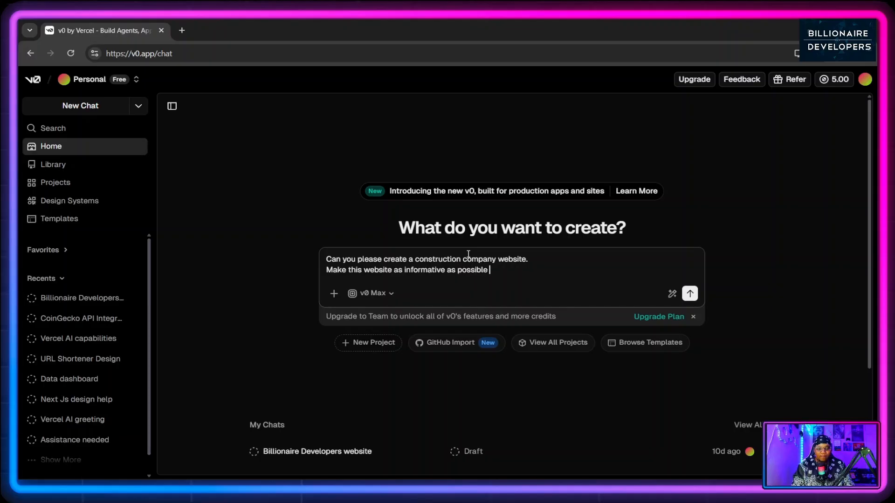
# Continue the prompt's second line with "that we build schools, malls, houses tech hubs.".
pyautogui.write('that we')
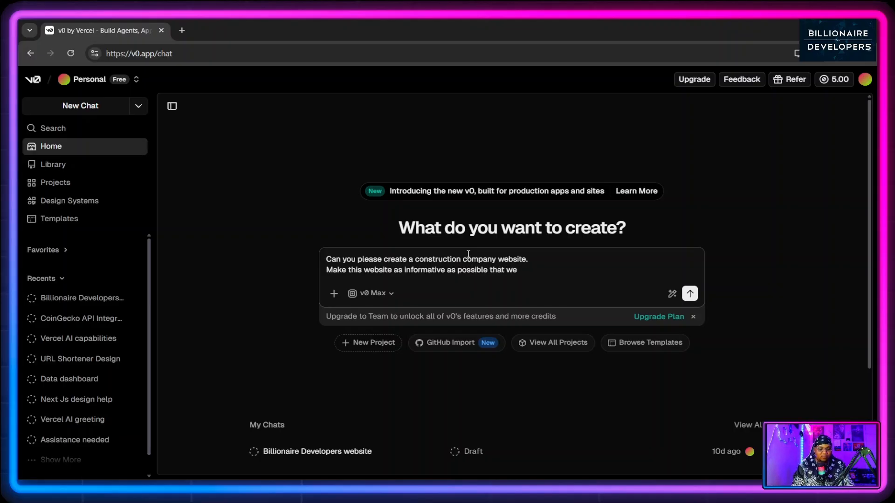
pyautogui.write(' build s')
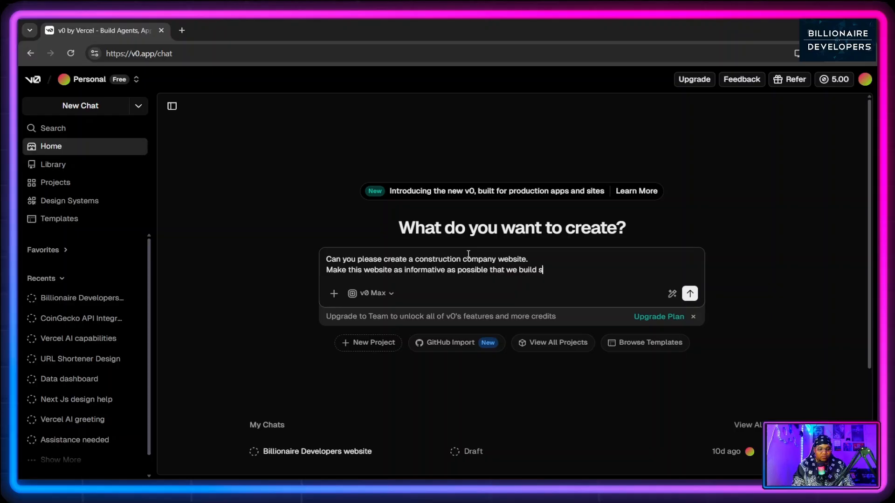
pyautogui.write('chool')
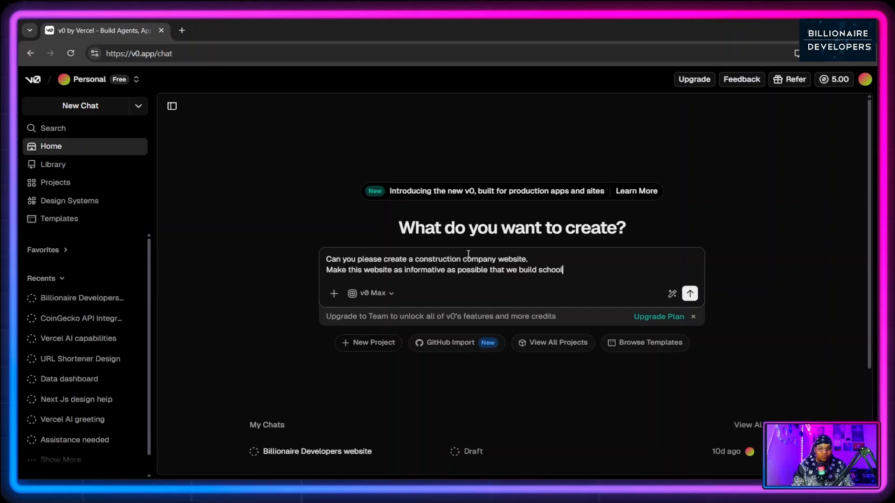
pyautogui.write('s, malls')
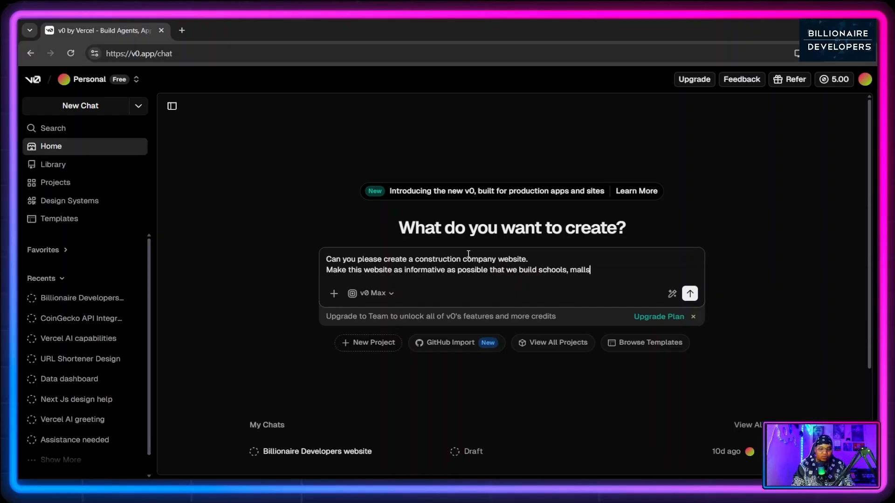
pyautogui.write(', hous')
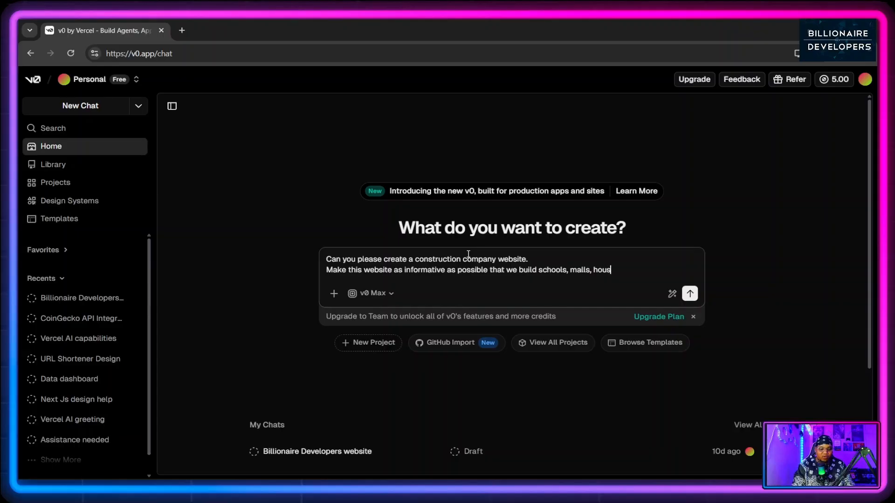
pyautogui.write('es,')
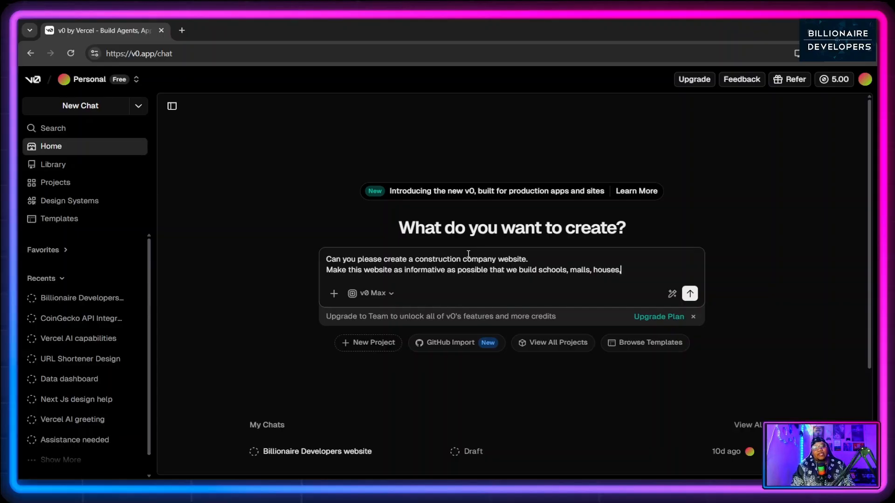
pyautogui.press('BackSpace')
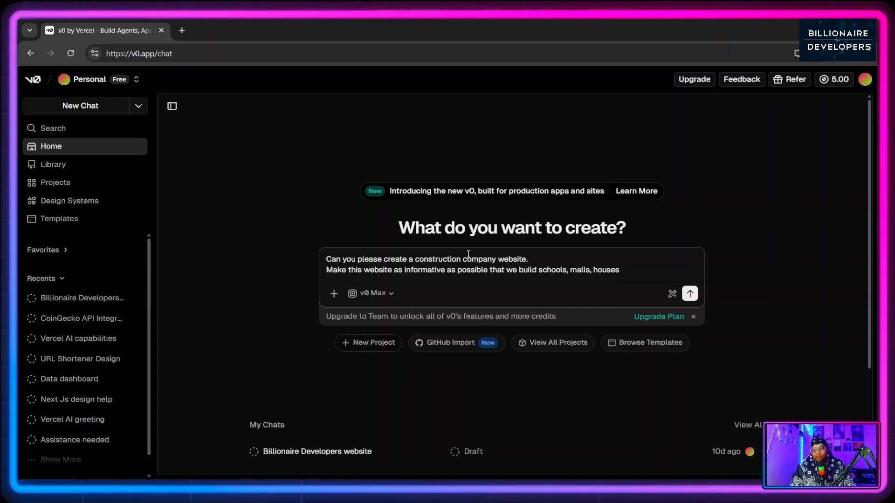
pyautogui.write('te')
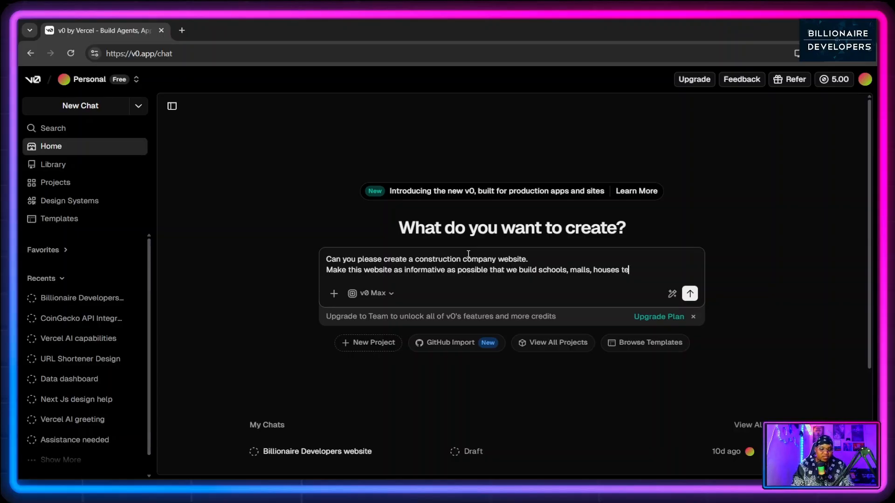
pyautogui.write('ch hubs.')
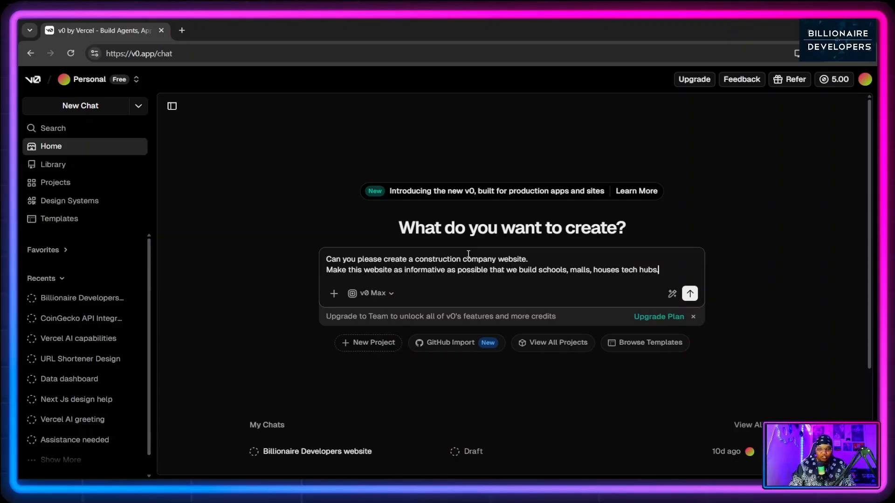
# Start a third line in the prompt reading "In this website I want the following:".
pyautogui.hotkey('shift', 'Return')
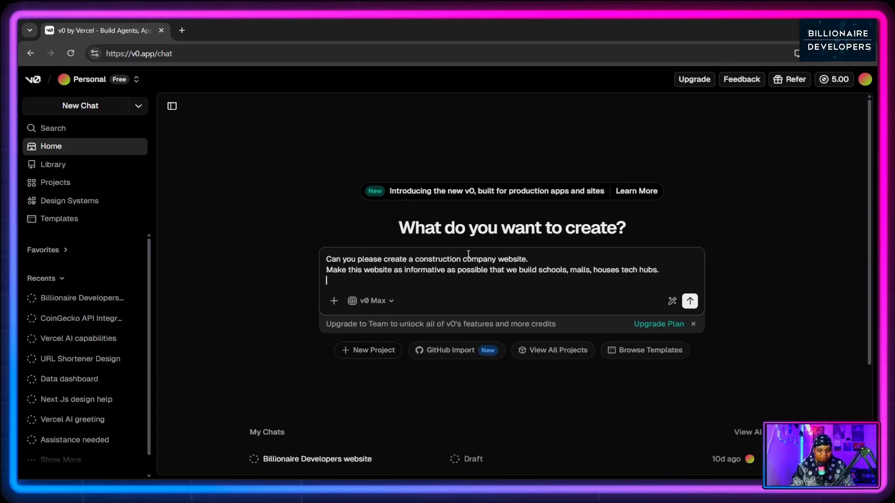
pyautogui.write('In')
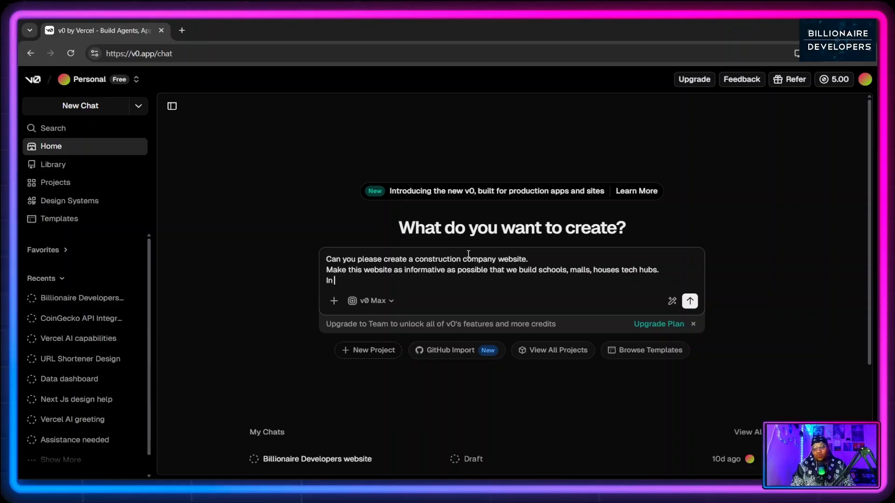
pyautogui.write(' t')
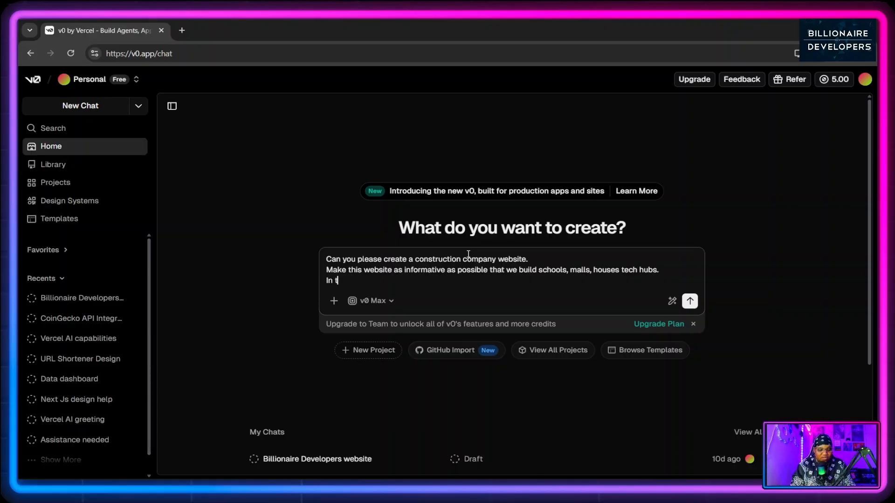
pyautogui.write('his website ')
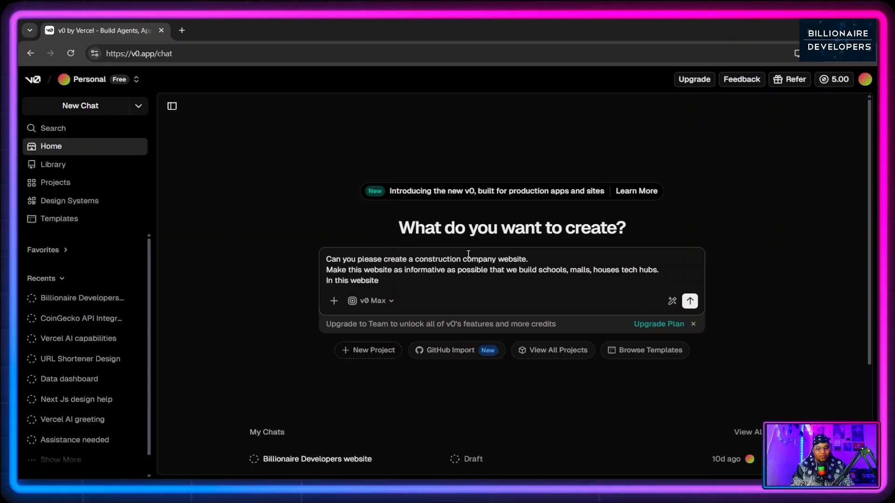
pyautogui.write('I want a')
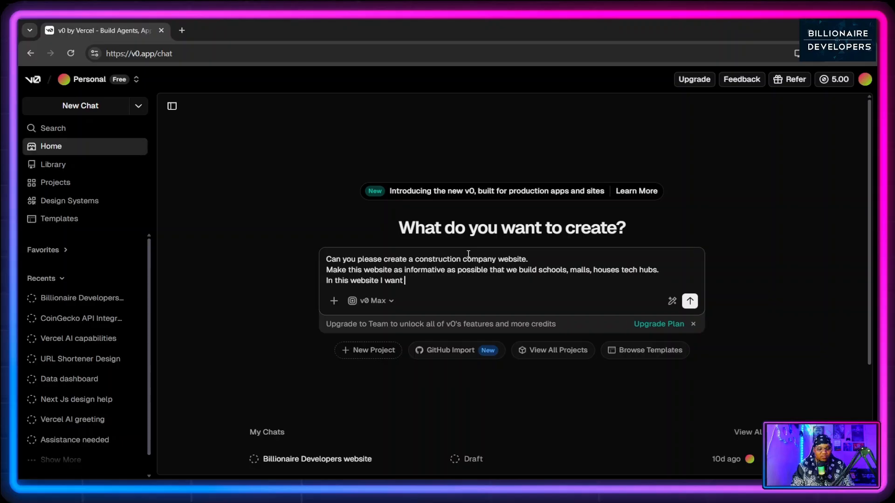
pyautogui.press('BackSpace')
pyautogui.press('BackSpace')
pyautogui.press('BackSpace')
pyautogui.write('the following')
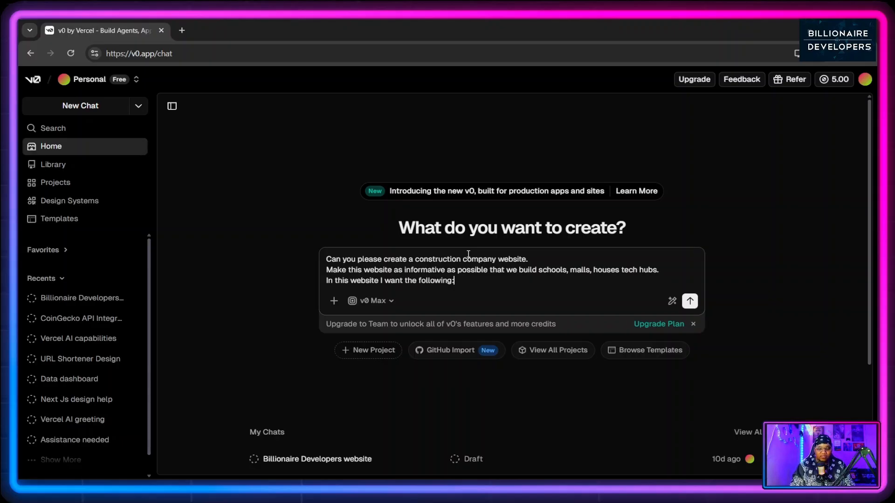
# Add the first list item to the prompt's third line, worded "1) home sesstion,".
pyautogui.write(': 1) home p')
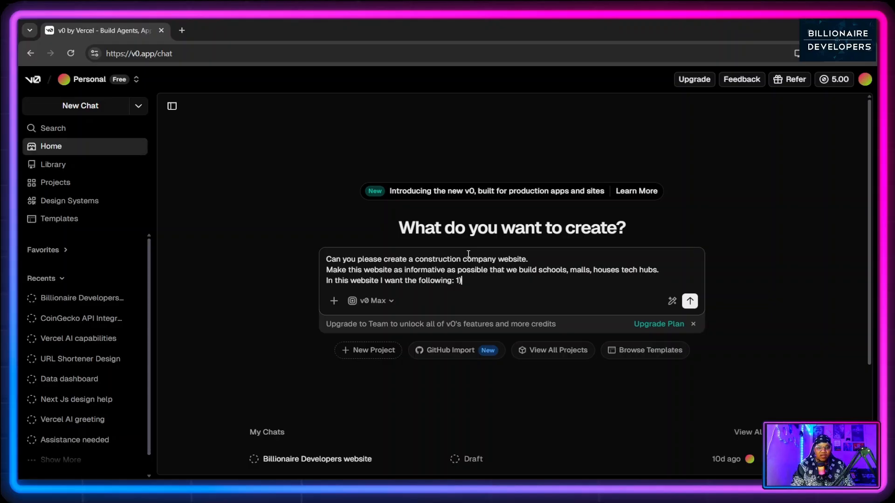
pyautogui.write('age')
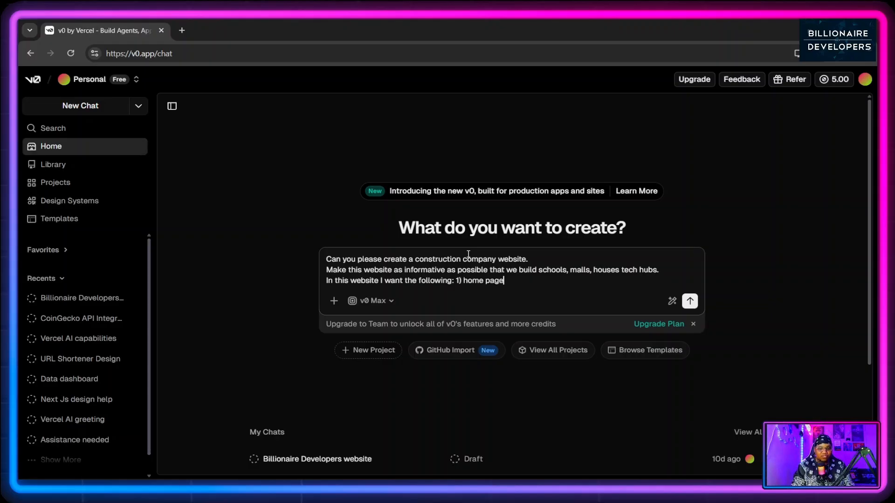
pyautogui.press('BackSpace')
pyautogui.press('BackSpace')
pyautogui.press('BackSpace')
pyautogui.press('BackSpace')
pyautogui.write('sess')
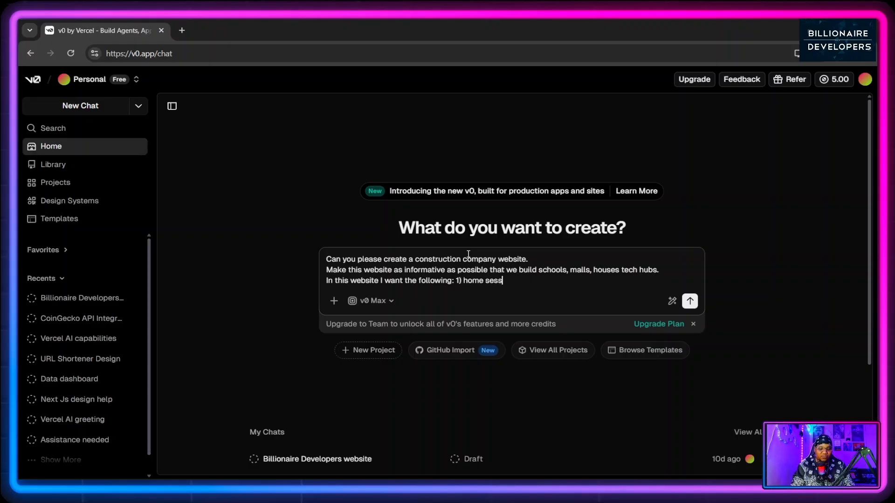
pyautogui.write('tion, ')
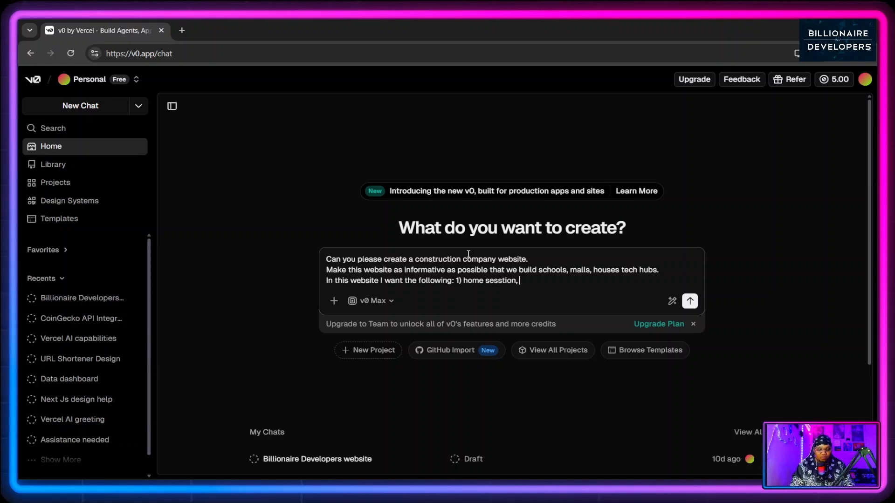
# Continue the prompt's list of website parts with "2) about section, 3) phoho gallary".
pyautogui.write('2) ab')
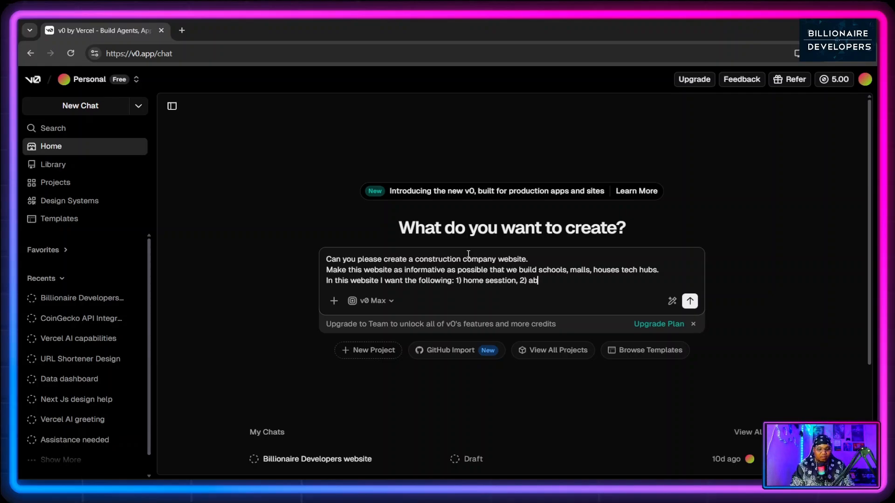
pyautogui.write('out secti')
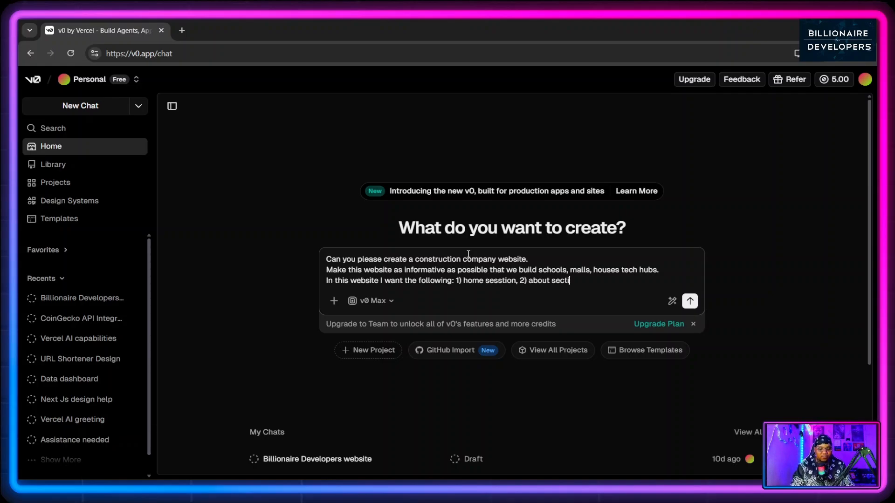
pyautogui.write('on.')
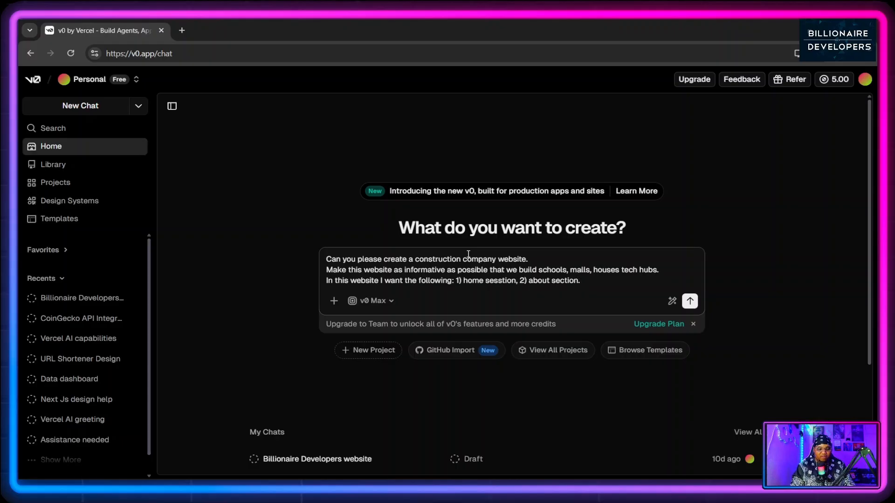
pyautogui.press('BackSpace')
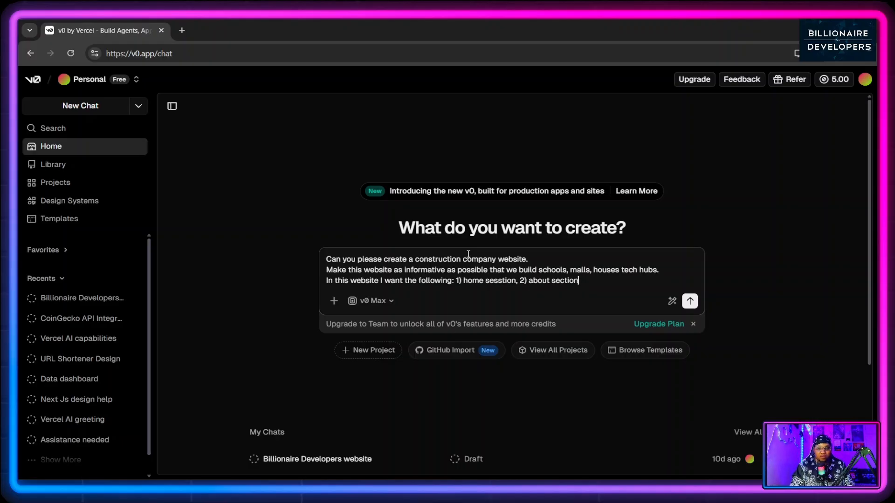
pyautogui.write(', 3)')
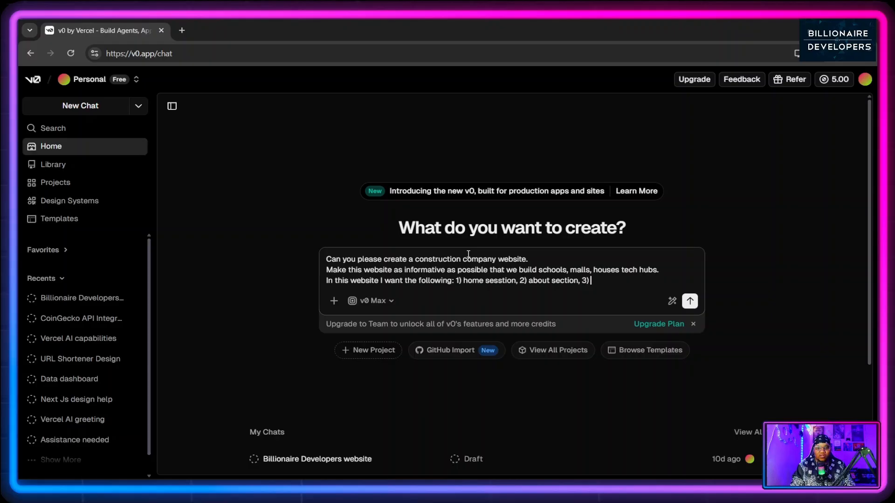
pyautogui.write(' phoh')
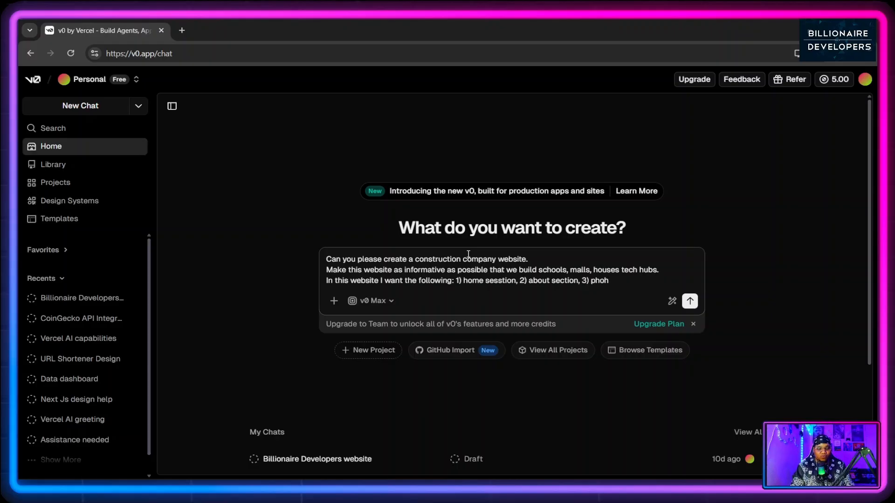
pyautogui.write('o galla')
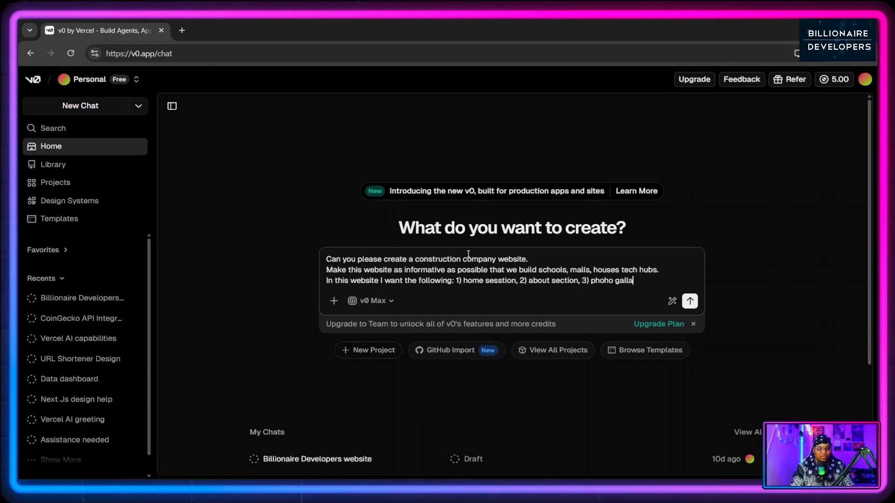
pyautogui.write('ry')
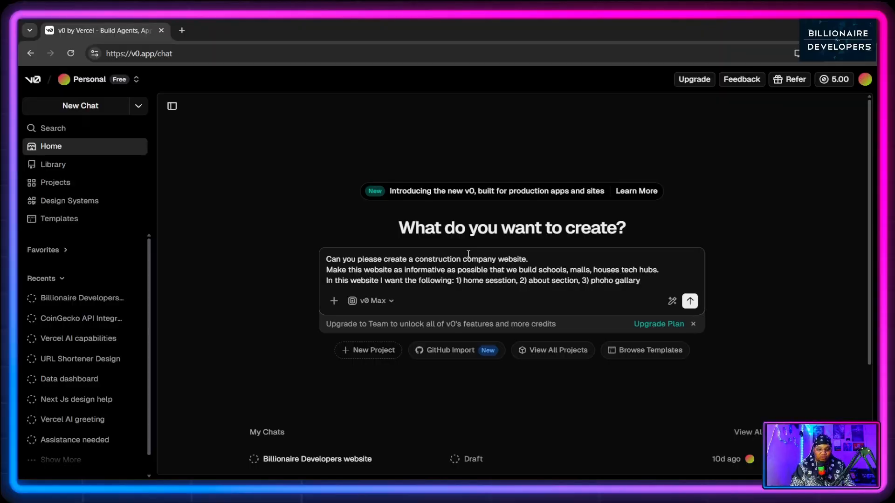
# Finish the list in the prompt with ", 4) contact sesstion" and a closing full stop.
pyautogui.write(', 4) conta')
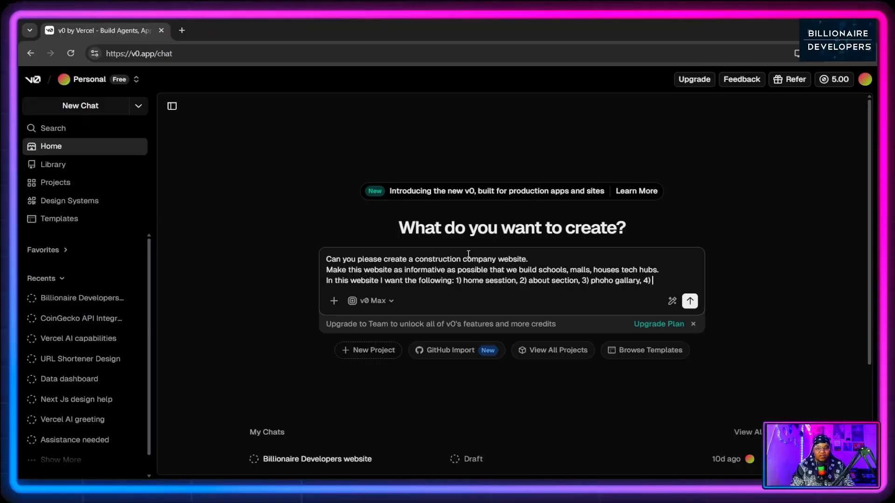
pyautogui.write('ct')
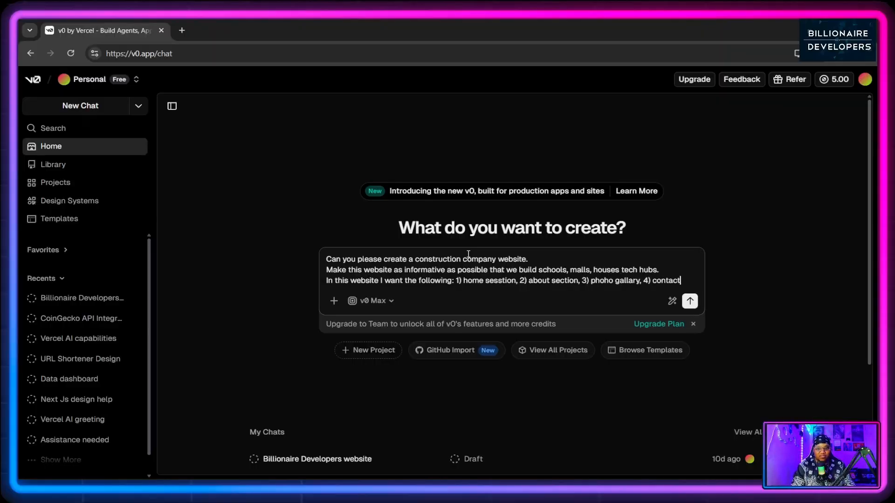
pyautogui.write(' sesstion')
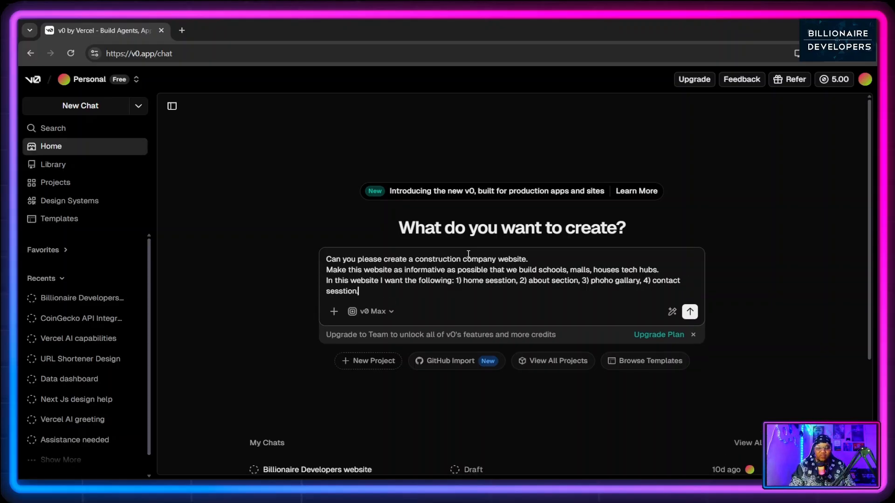
pyautogui.write('.')
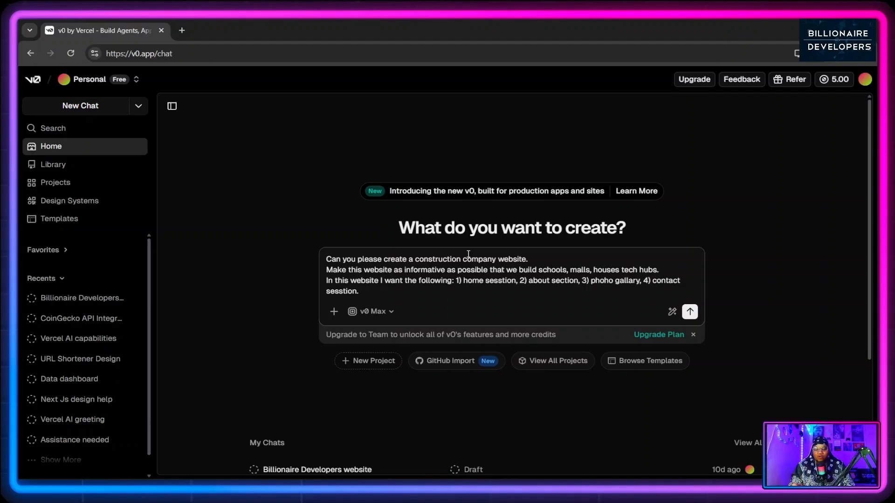
# Add a new line below the prompt's list reading "I want it to have a very engineering look".
pyautogui.hotkey('shift', 'Return')
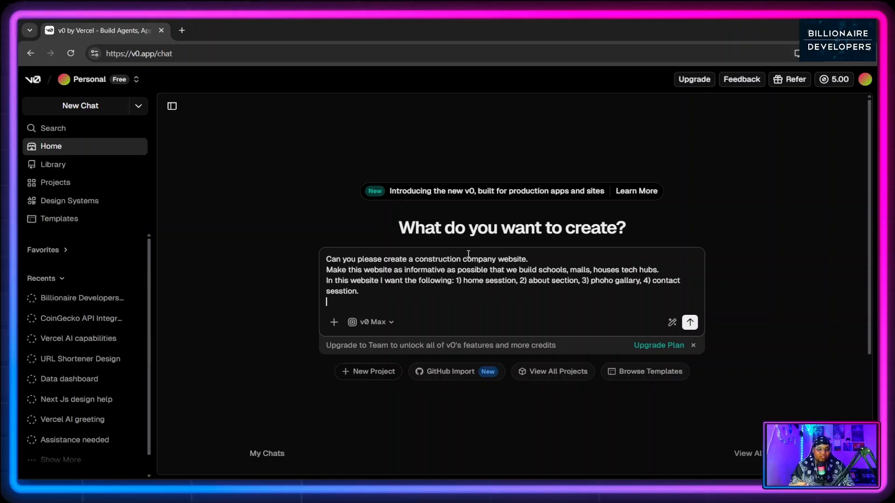
pyautogui.write('I want it')
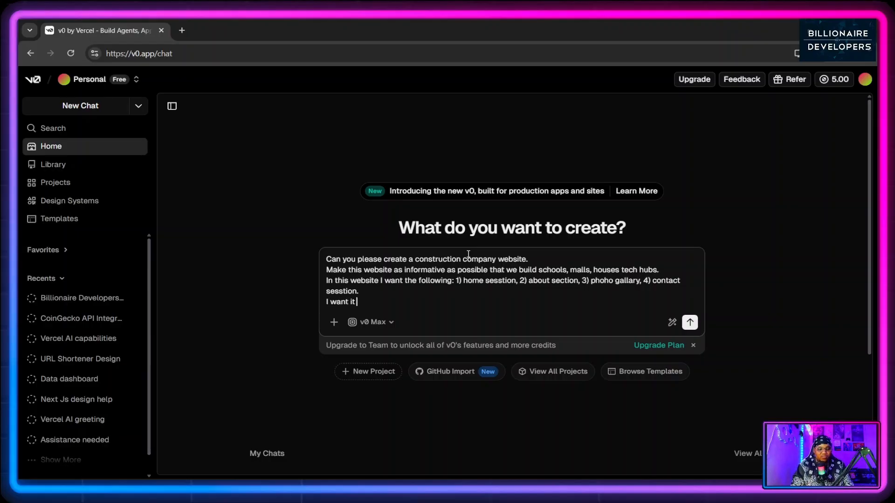
pyautogui.write(' to h')
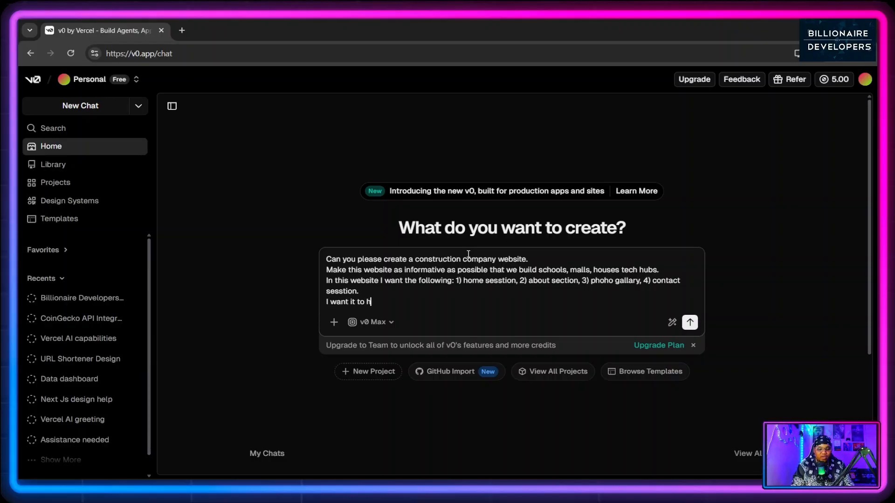
pyautogui.write('ave a very')
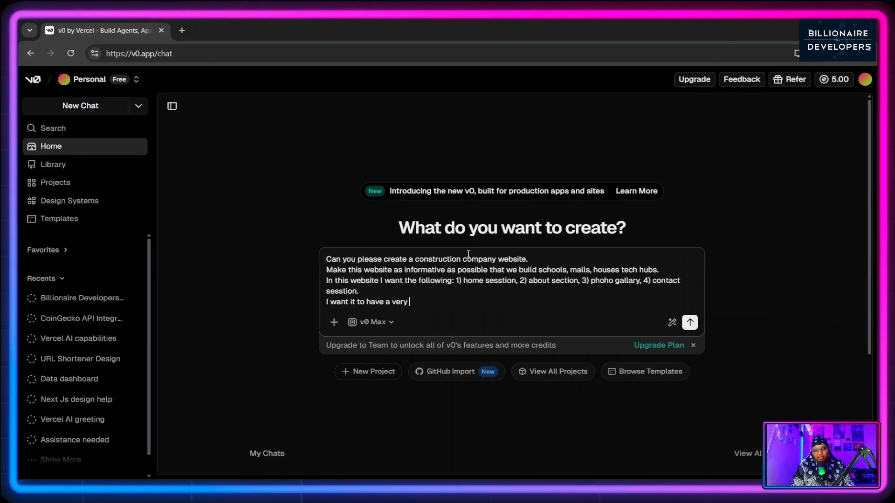
pyautogui.write(' engie')
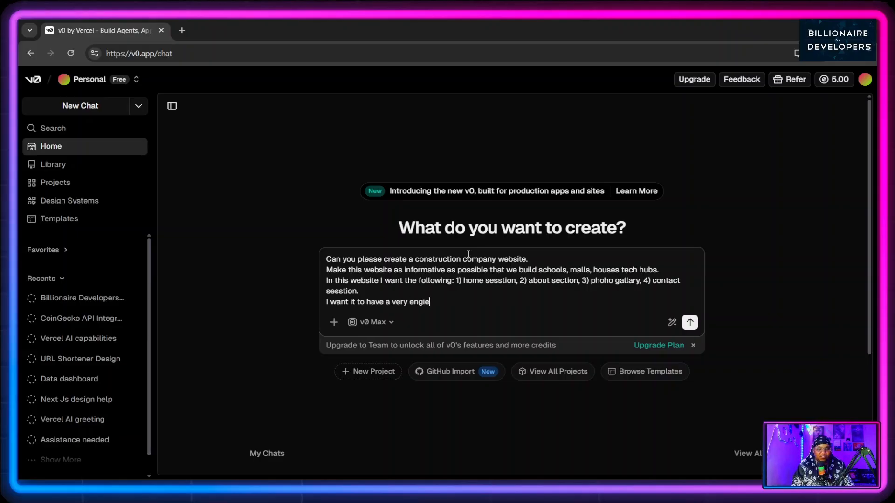
pyautogui.press('BackSpace')
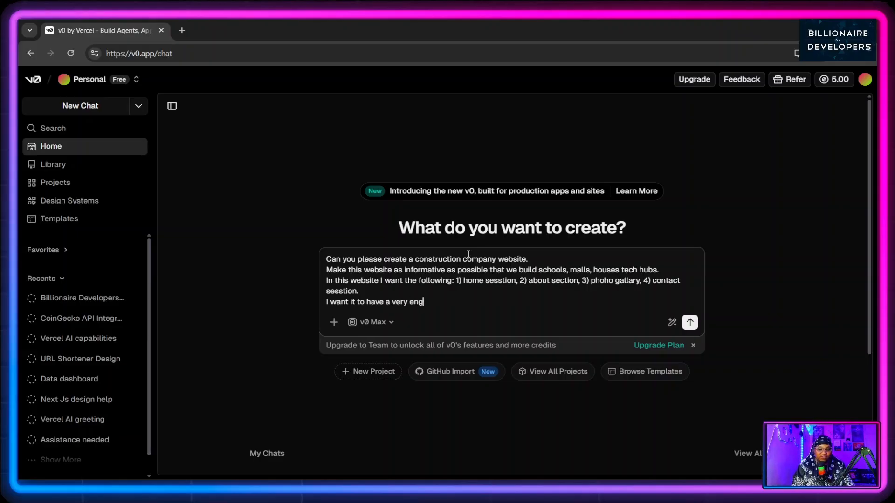
pyautogui.write('ineering')
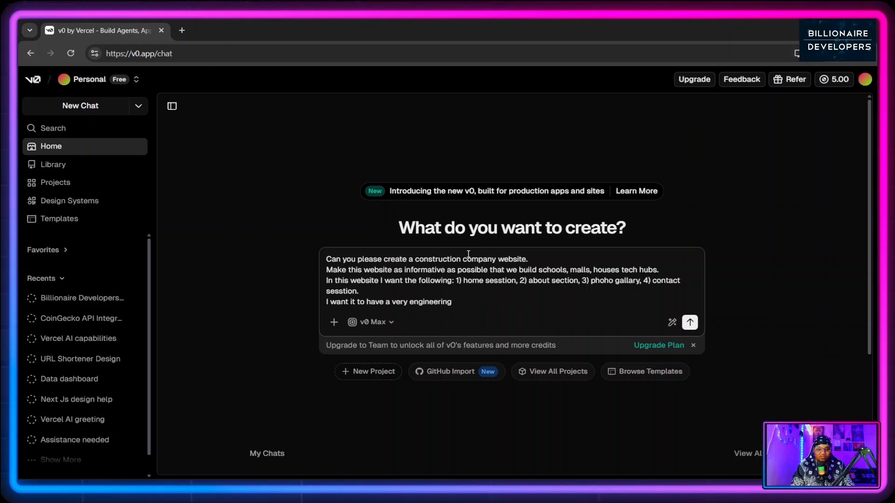
pyautogui.write(' look')
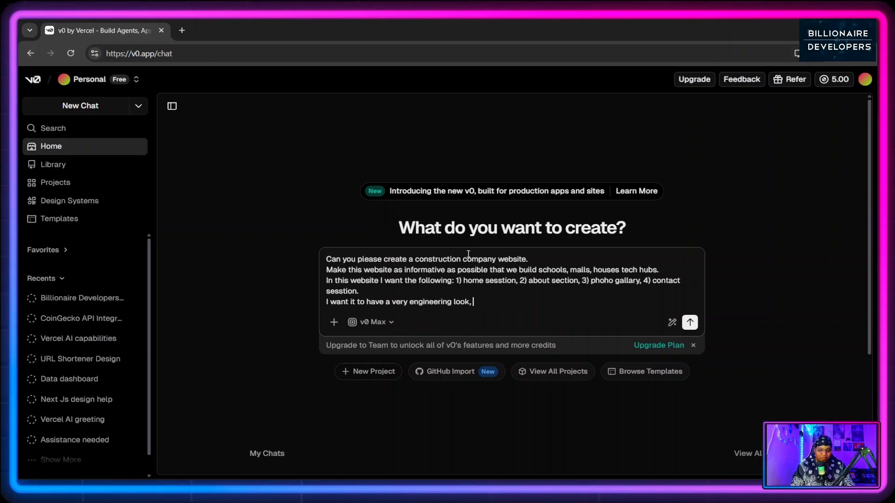
# Extend the prompt's engineering look sentence with ", heavy on constration and concepts.".
pyautogui.write(', h')
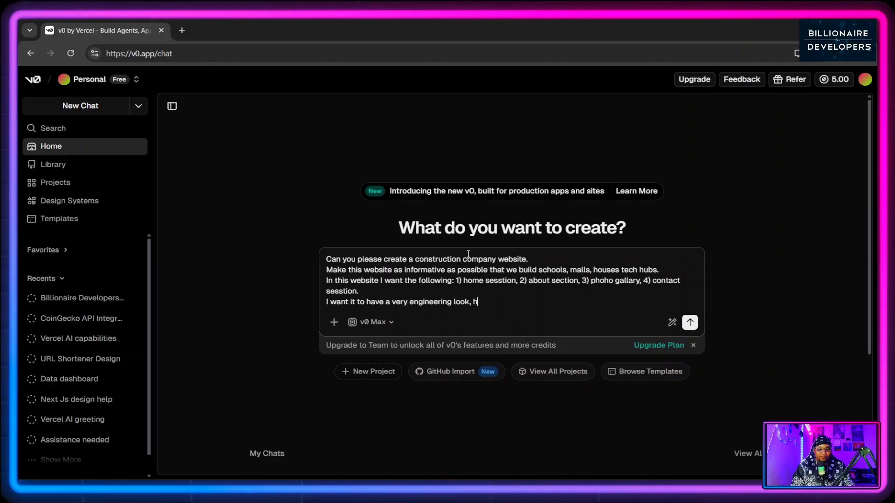
pyautogui.write('eavy on ci')
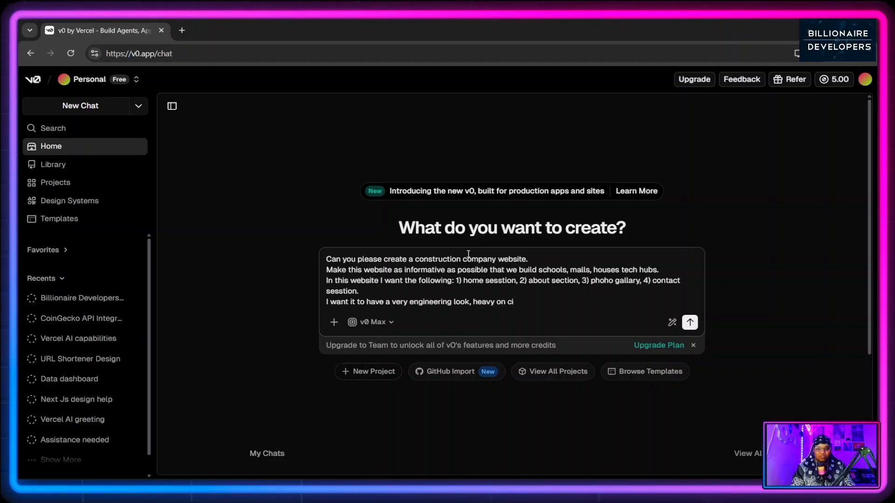
pyautogui.press('BackSpace')
pyautogui.write('onstration ')
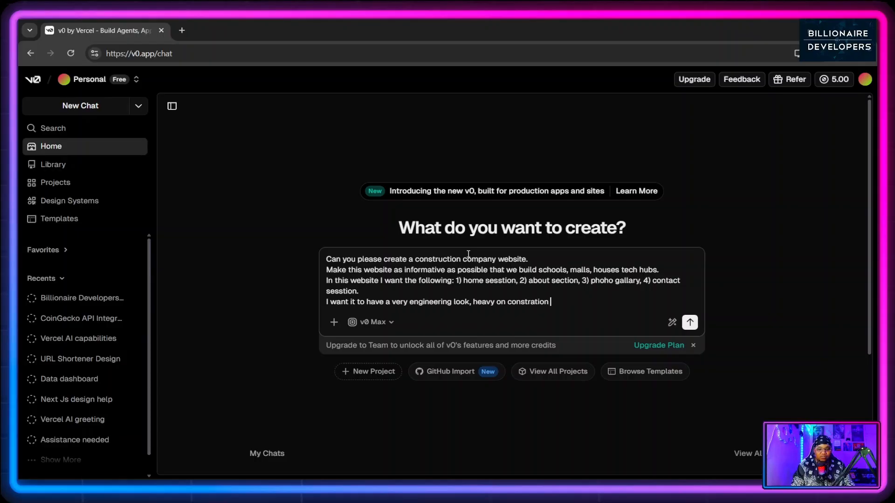
pyautogui.write('a')
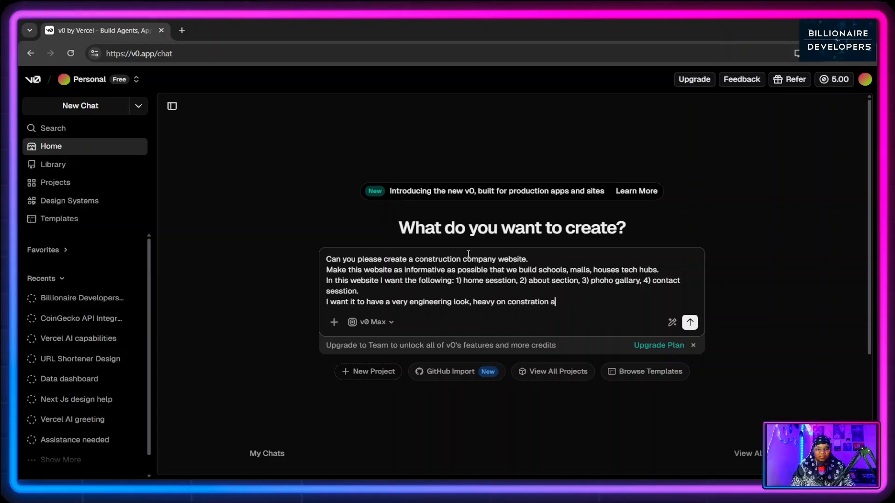
pyautogui.write('nd conm')
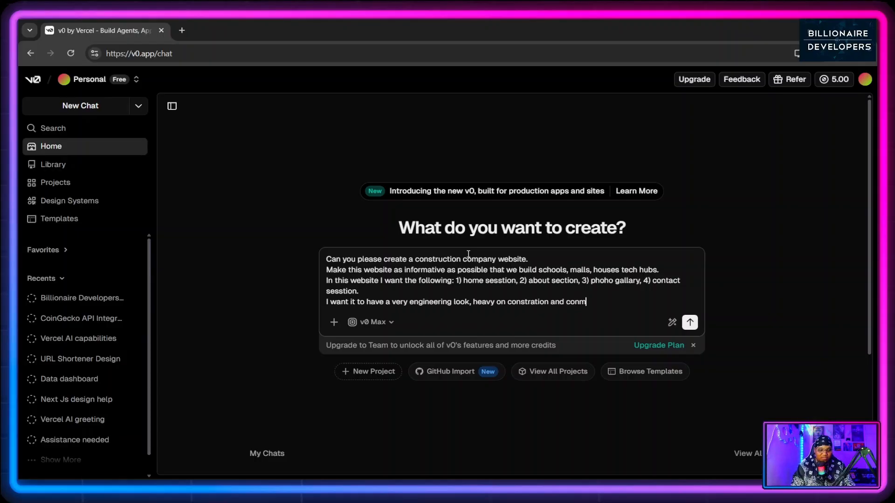
pyautogui.press('BackSpace')
pyautogui.write('cep')
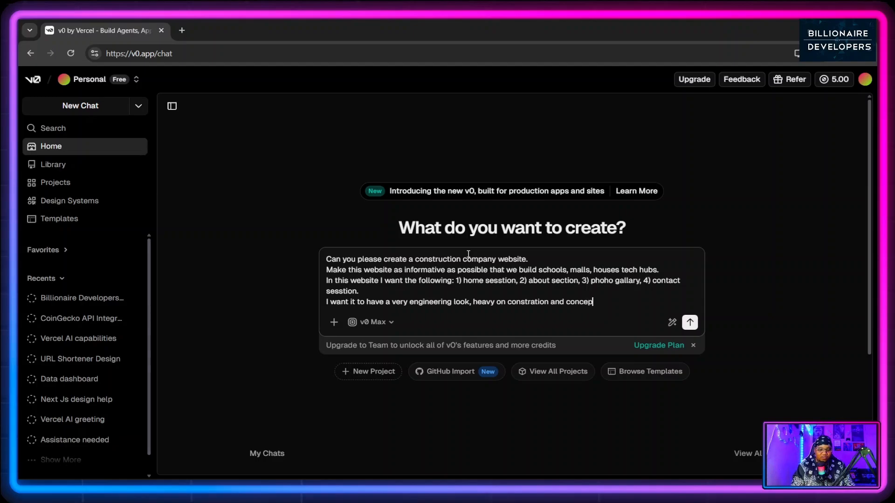
pyautogui.write('ts.')
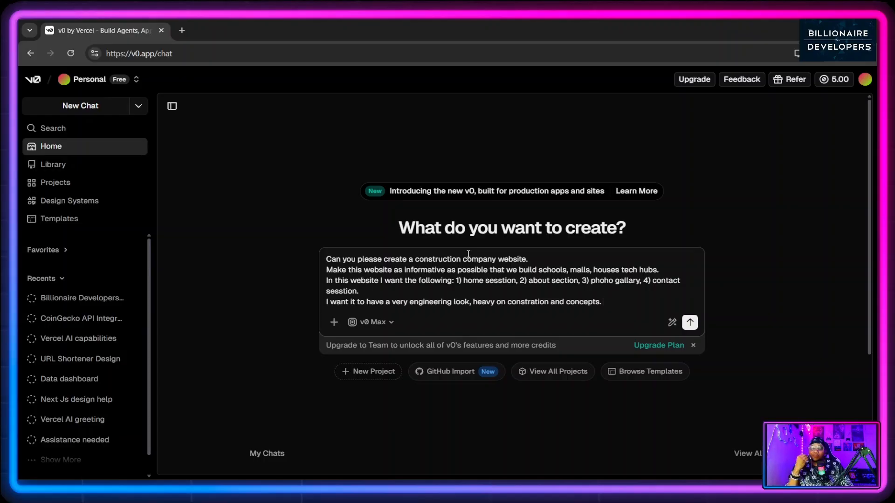
# Replace the closing full stop of the look sentence with ", very professtional, very modern, very high-end".
pyautogui.press('BackSpace')
pyautogui.press('BackSpace')
pyautogui.write(',')
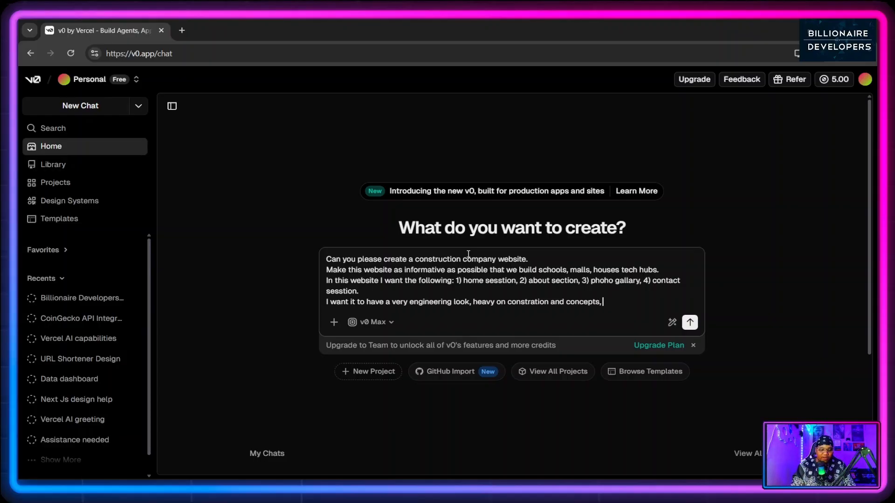
pyautogui.write(' very p')
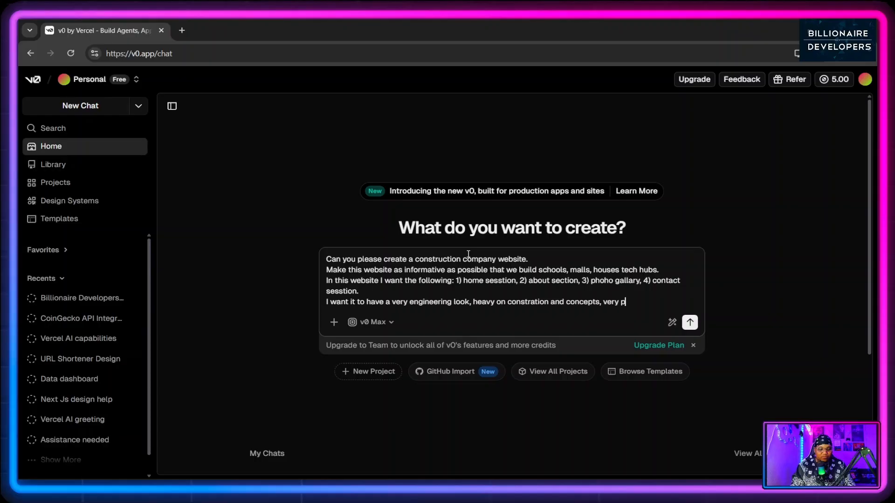
pyautogui.write('rofesstio')
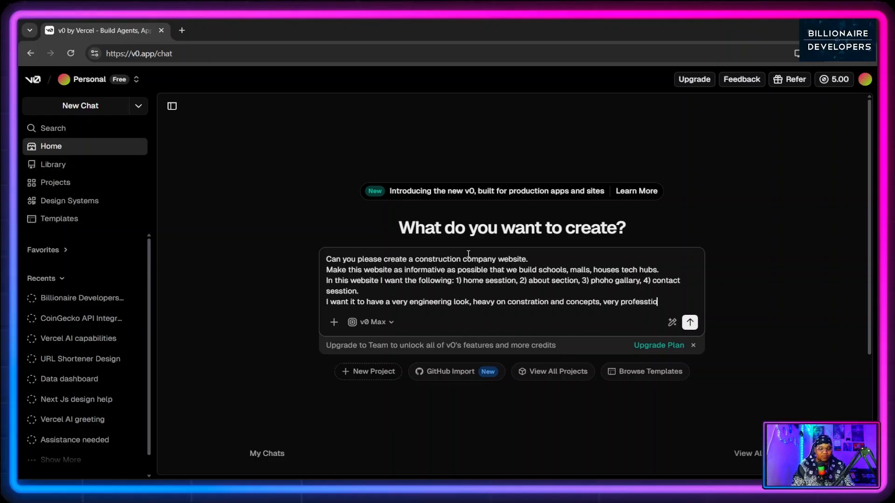
pyautogui.write('nal, v')
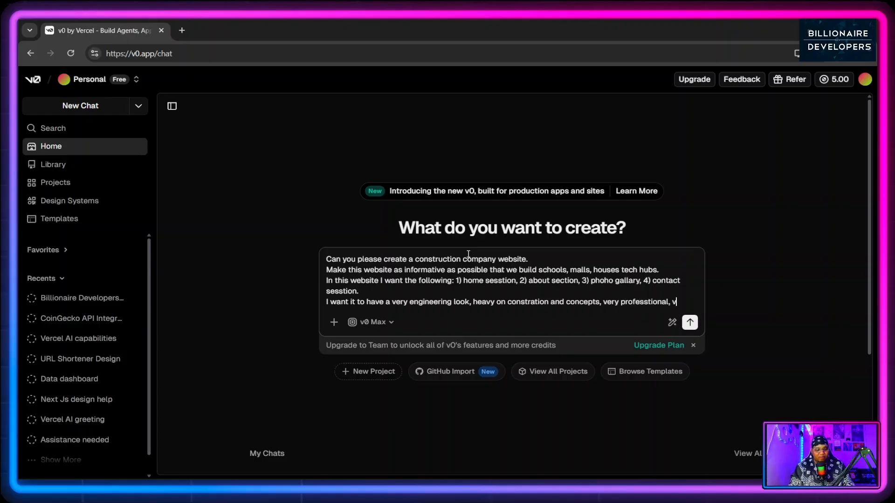
pyautogui.write('ery moder')
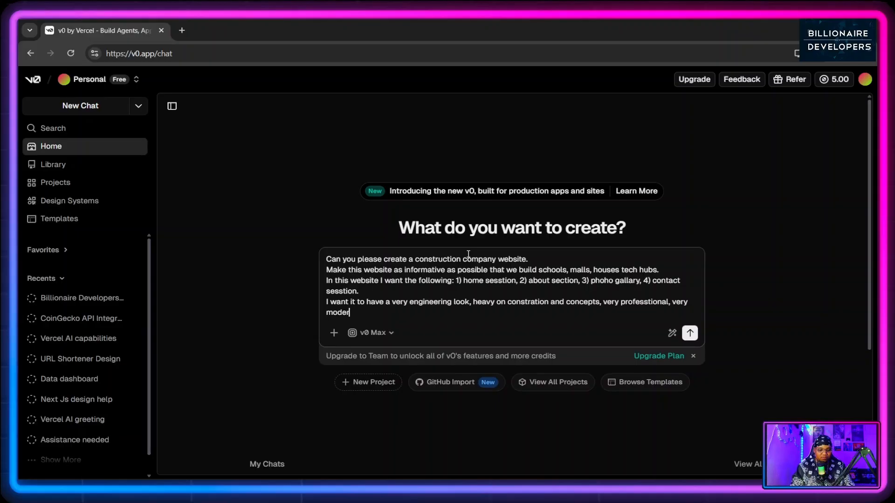
pyautogui.write('n, ve')
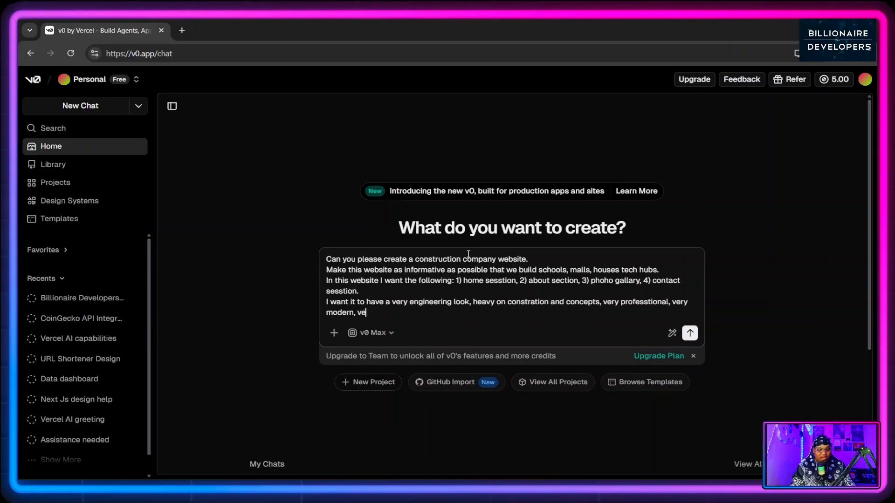
pyautogui.write('ry high-end')
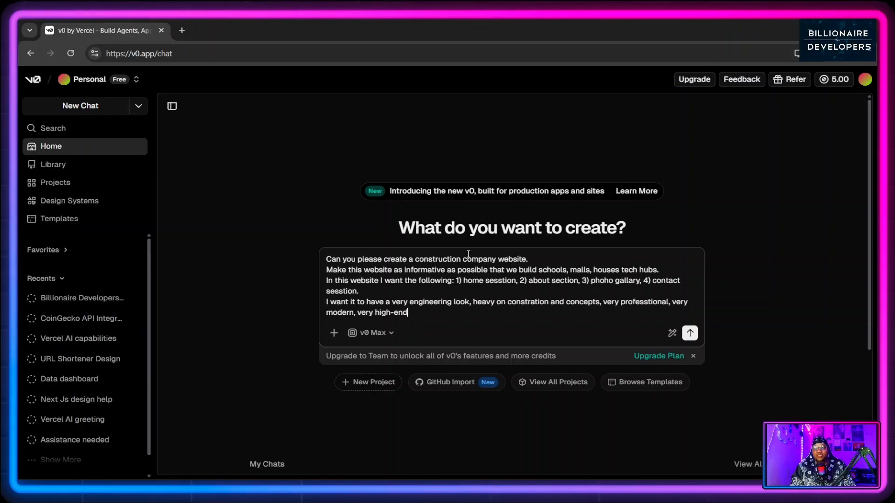
# Continue the look sentence after "very high-end" with "it shows reall world".
pyautogui.write('it as')
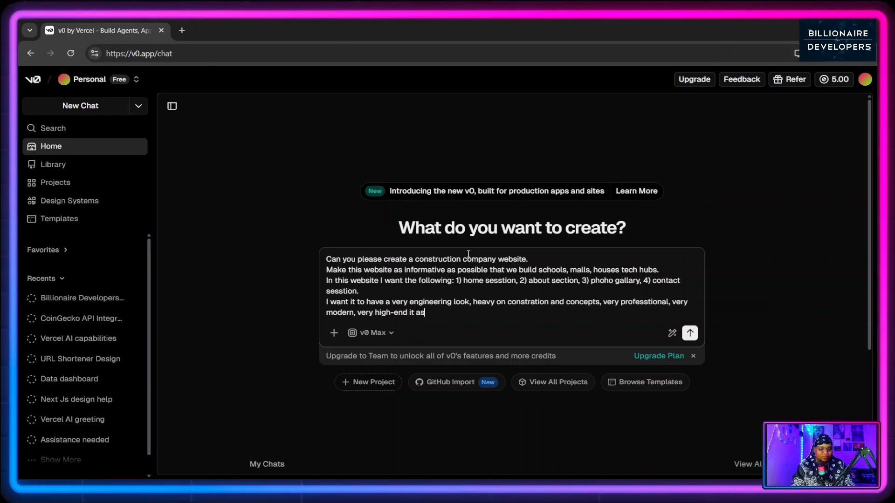
pyautogui.press('BackSpace')
pyautogui.press('BackSpace')
pyautogui.write('shows ')
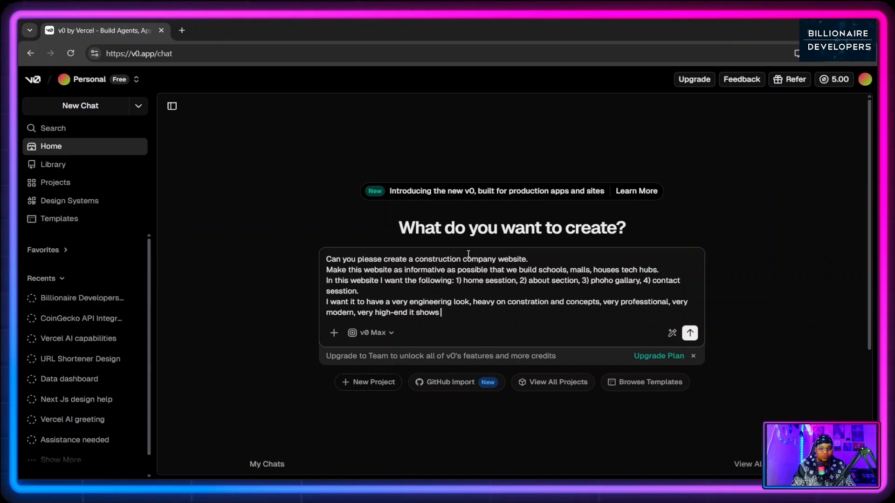
pyautogui.write('reall')
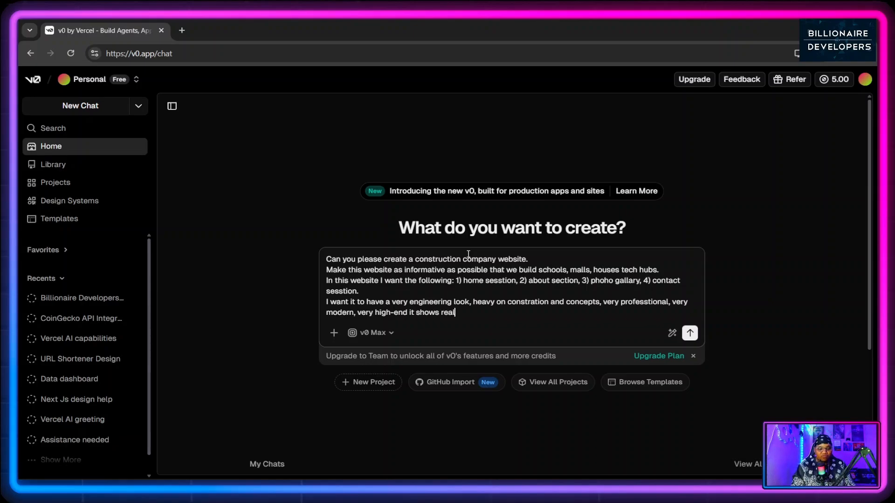
pyautogui.write(' w')
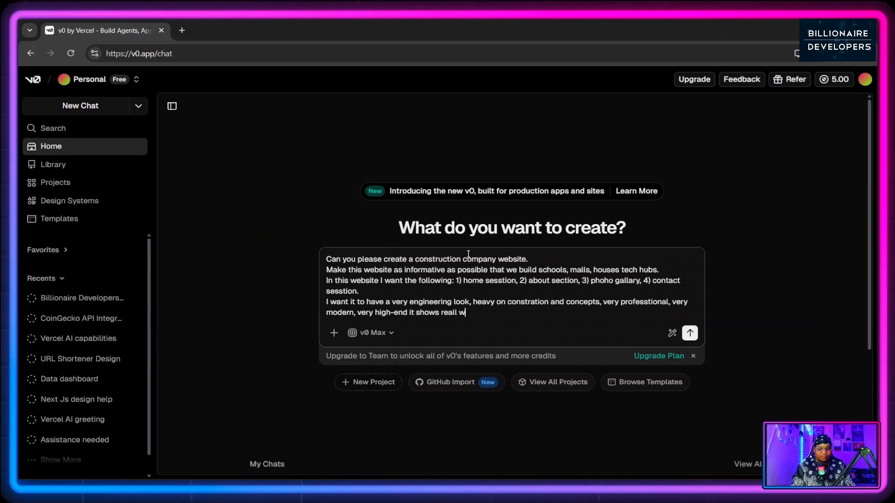
pyautogui.write('orld ')
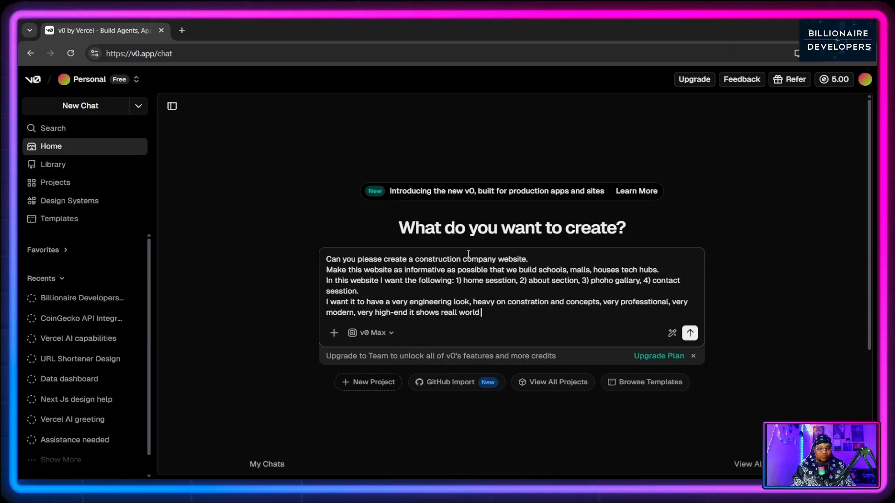
# End the look sentence with "expamples." and add two line breaks below it.
pyautogui.write('explames')
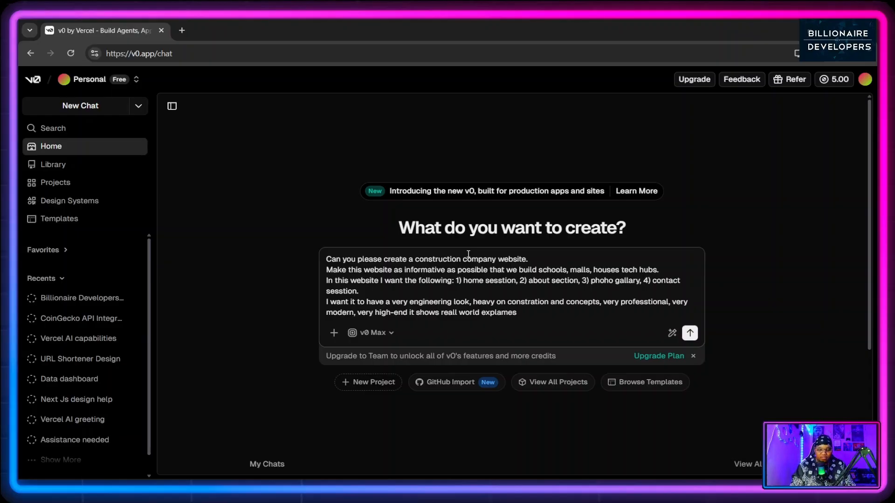
pyautogui.press('BackSpace')
pyautogui.press('BackSpace')
pyautogui.press('BackSpace')
pyautogui.press('BackSpace')
pyautogui.press('BackSpace')
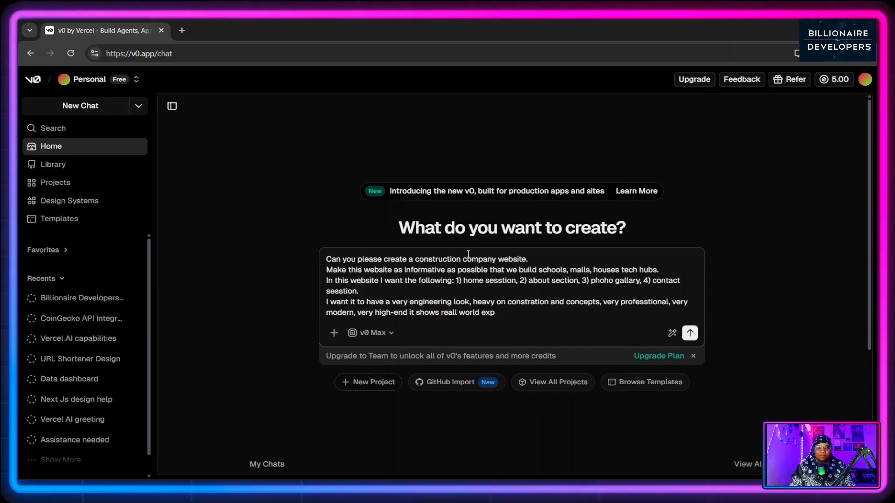
pyautogui.write('amples.')
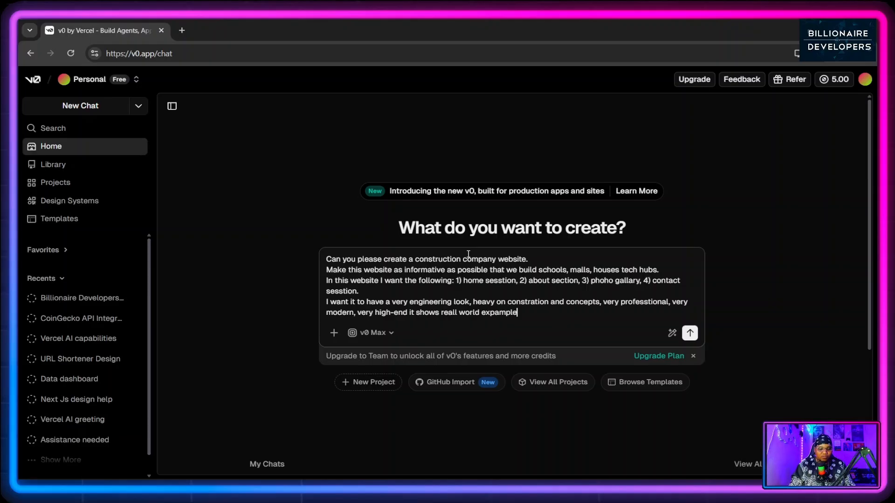
pyautogui.hotkey('shift', 'Return')
pyautogui.hotkey('shift', 'Return')
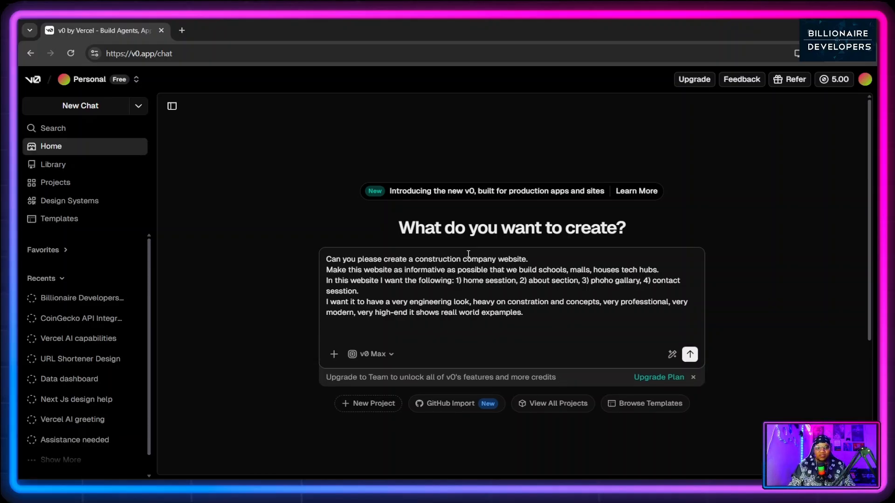
# Correct the spelling of the look sentence's last word to "examples".
pyautogui.press('Left')
pyautogui.press('Left')
pyautogui.press('Left')
pyautogui.press('Left')
pyautogui.press('Left')
pyautogui.press('Left')
pyautogui.press('Left')
pyautogui.press('Left')
pyautogui.press('Left')
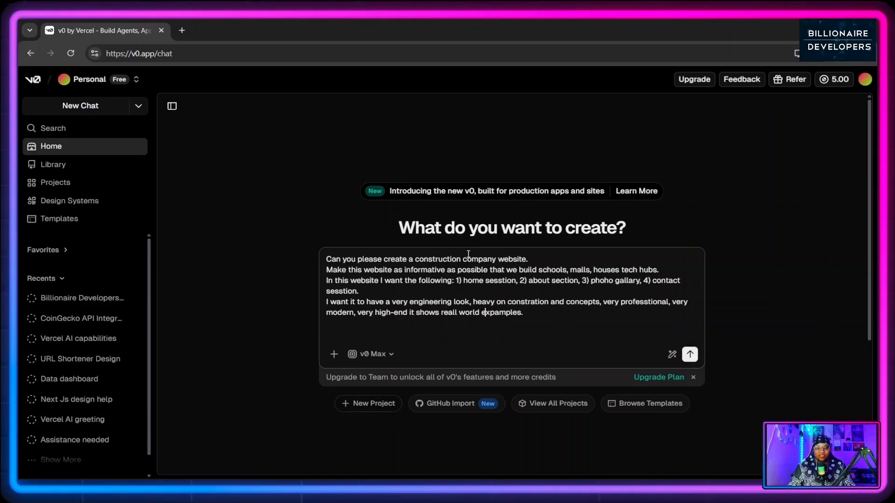
pyautogui.press('Right')
pyautogui.press('Right')
pyautogui.press('BackSpace')
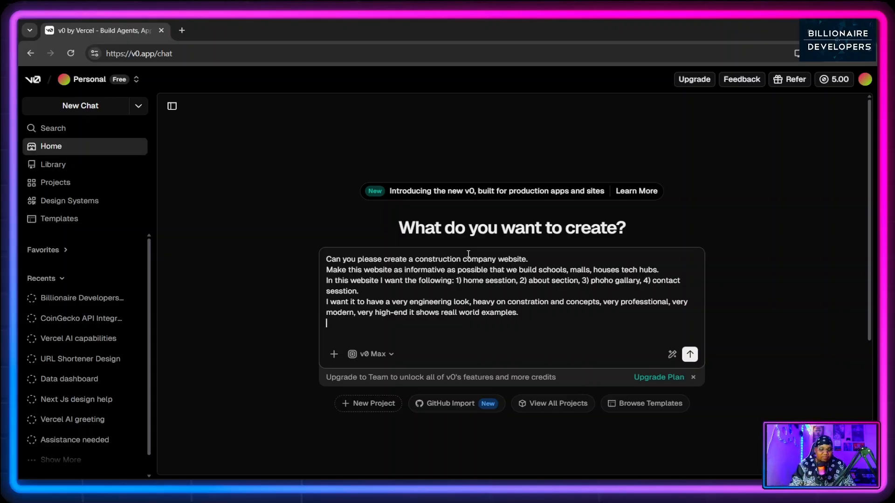
# Begin a new line below the look sentence reading "Theme: I want this website".
pyautogui.write('Theme:')
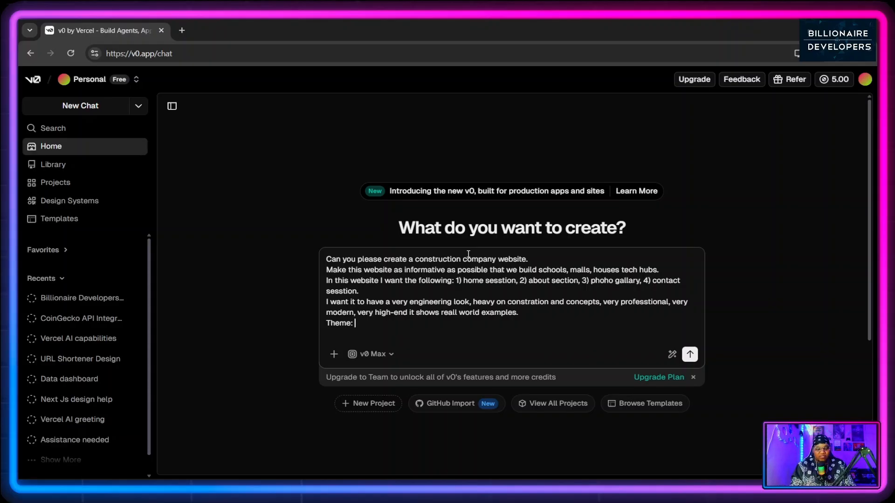
pyautogui.write('I wabn')
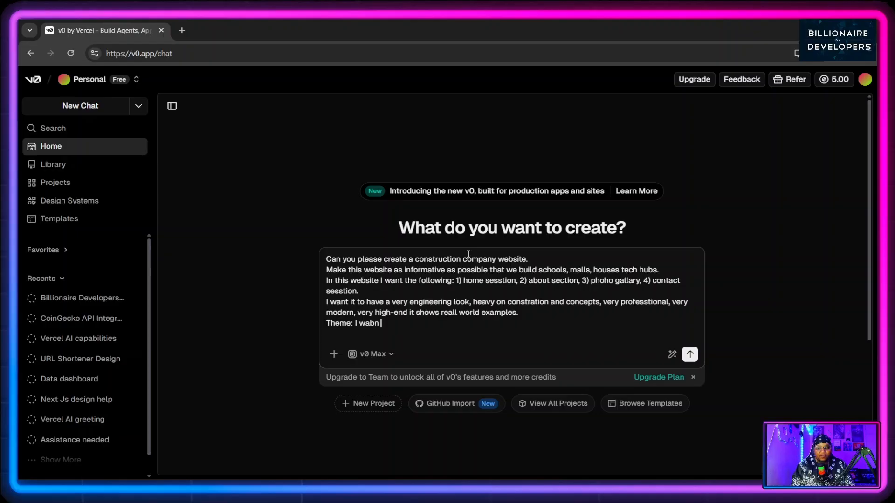
pyautogui.press('BackSpace')
pyautogui.press('BackSpace')
pyautogui.press('BackSpace')
pyautogui.write('nt this w')
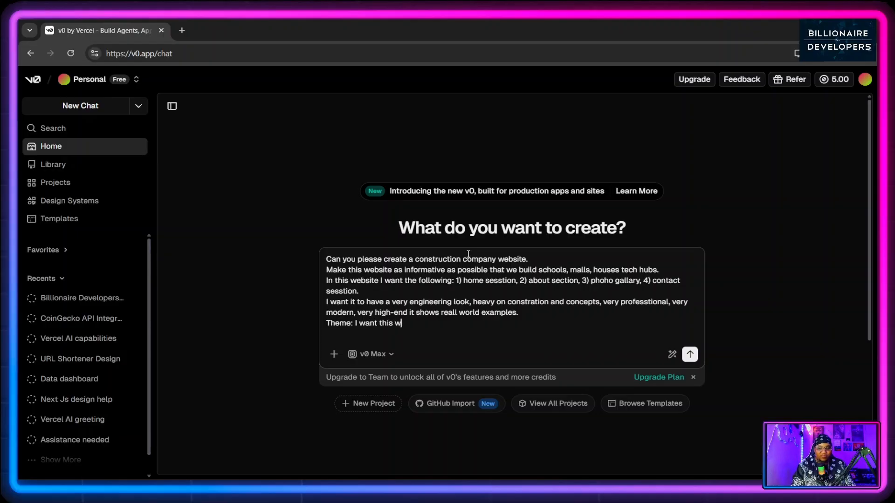
pyautogui.press('BackSpace')
pyautogui.write('websit')
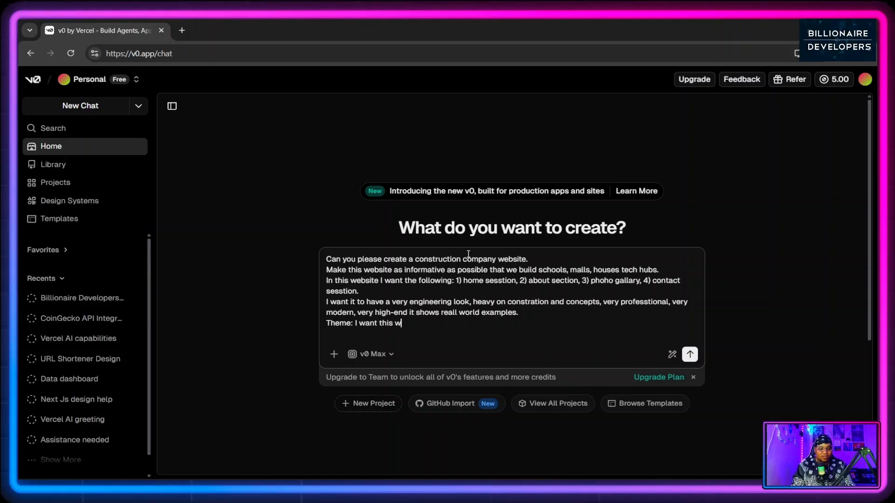
pyautogui.write('e ')
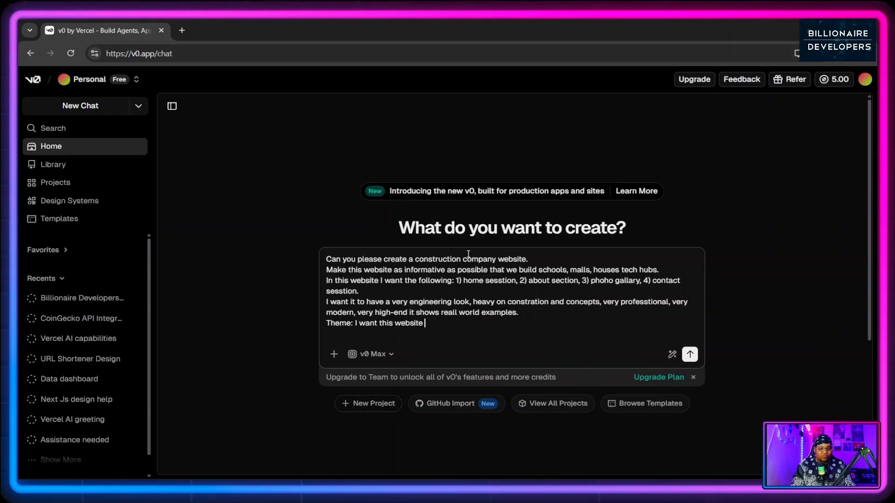
# Complete the theme sentence with "have a modern constrauction colors." and add a line break below it.
pyautogui.write('have a mode')
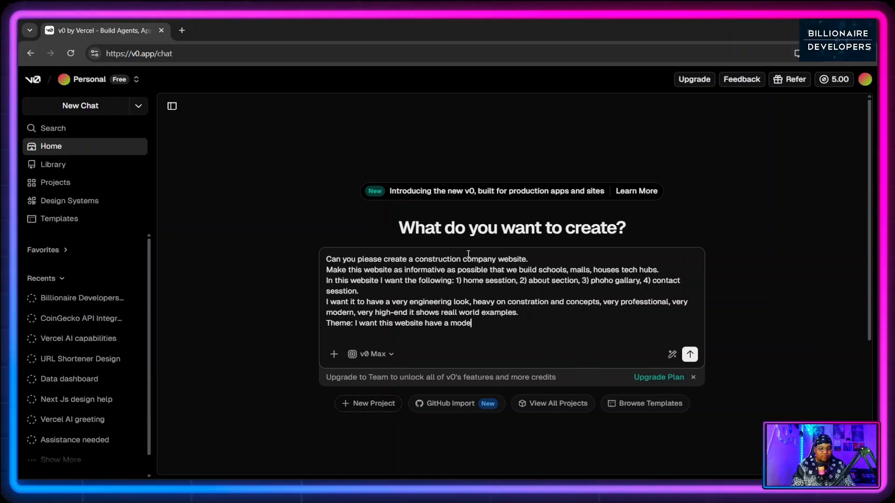
pyautogui.write('r')
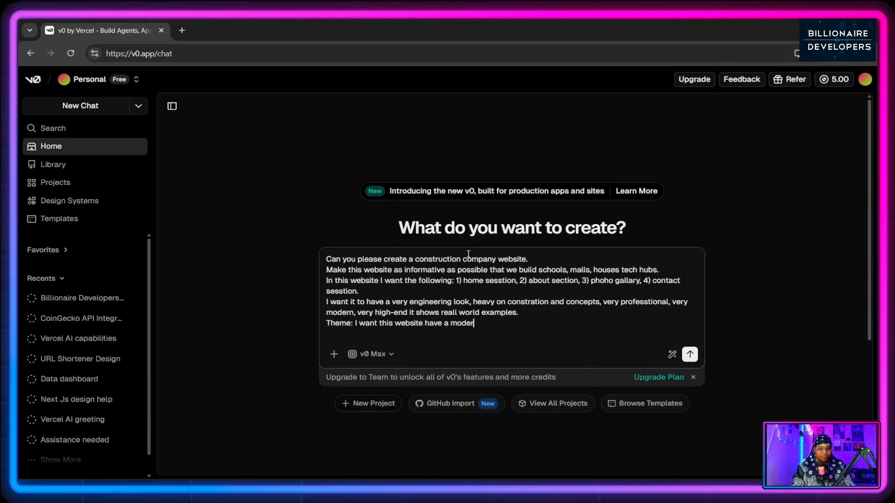
pyautogui.write('n con')
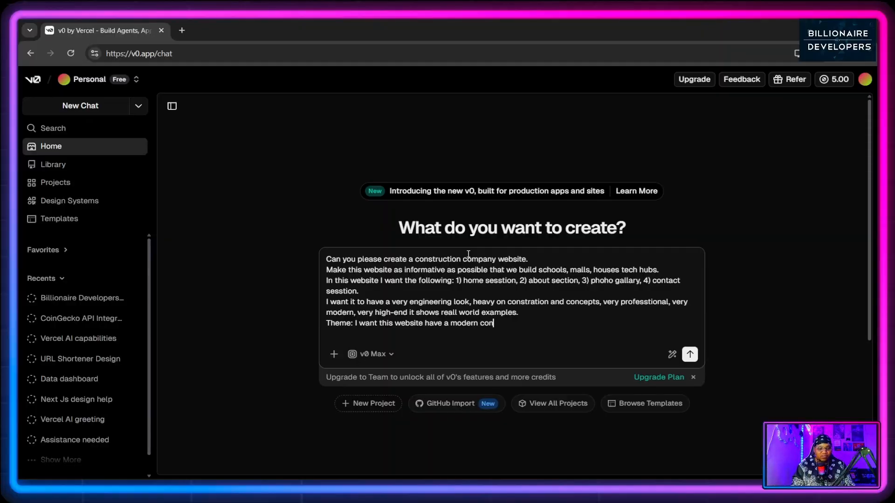
pyautogui.write('tstrauction')
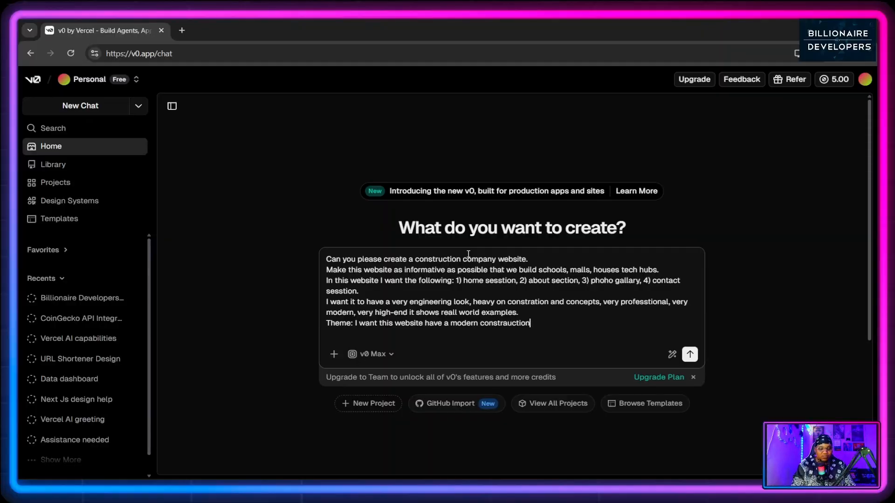
pyautogui.write(' colos')
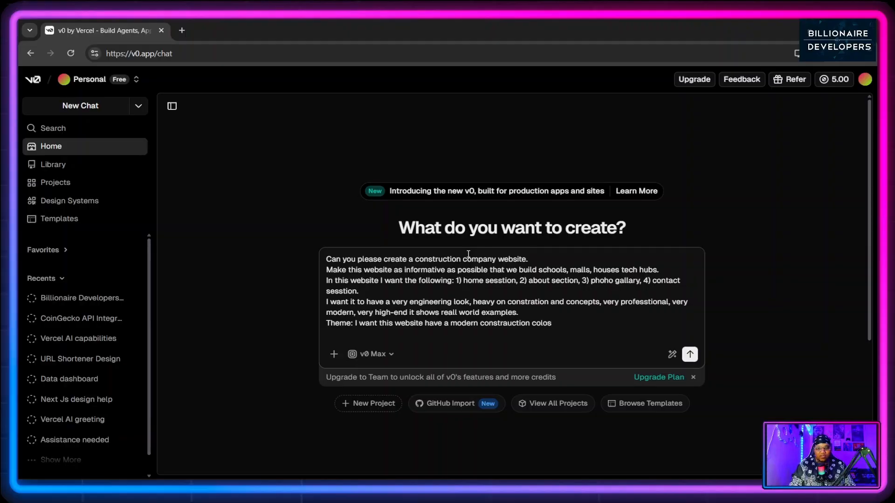
pyautogui.press('BackSpace')
pyautogui.write('rs')
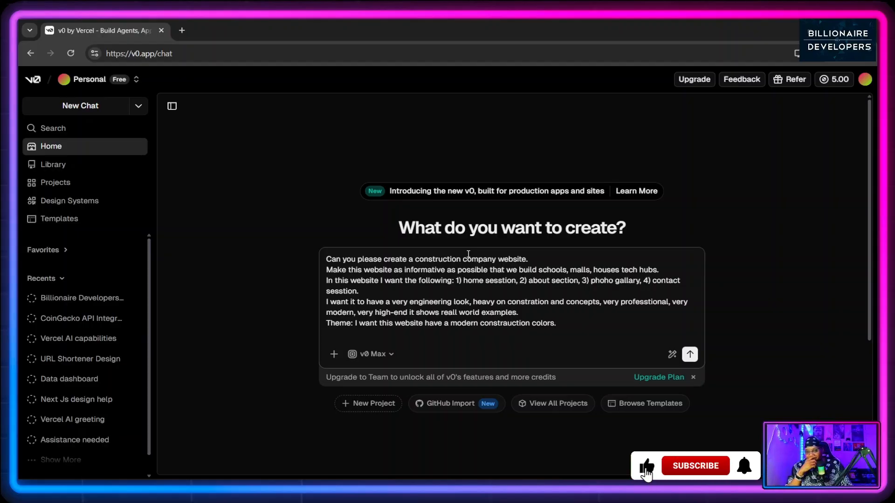
pyautogui.write('.')
pyautogui.hotkey('shift', 'Return')
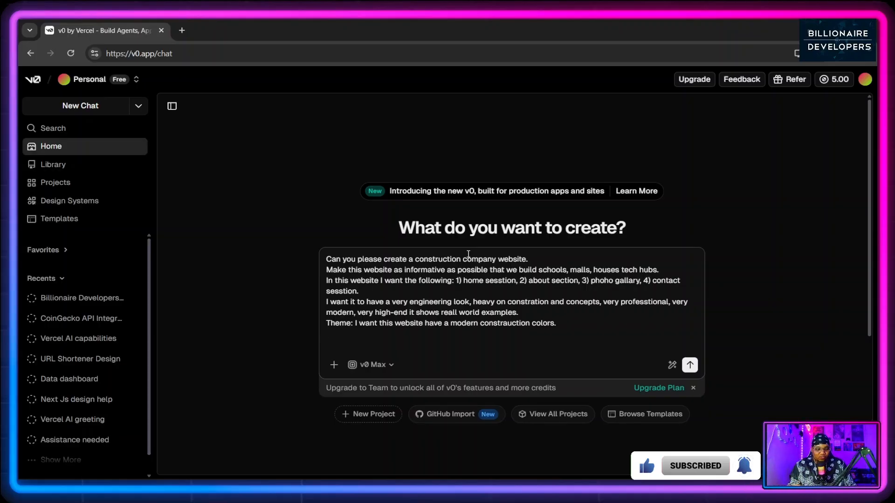
# Start a new prompt line reading "I want this tohave many many".
pyautogui.write('I want ')
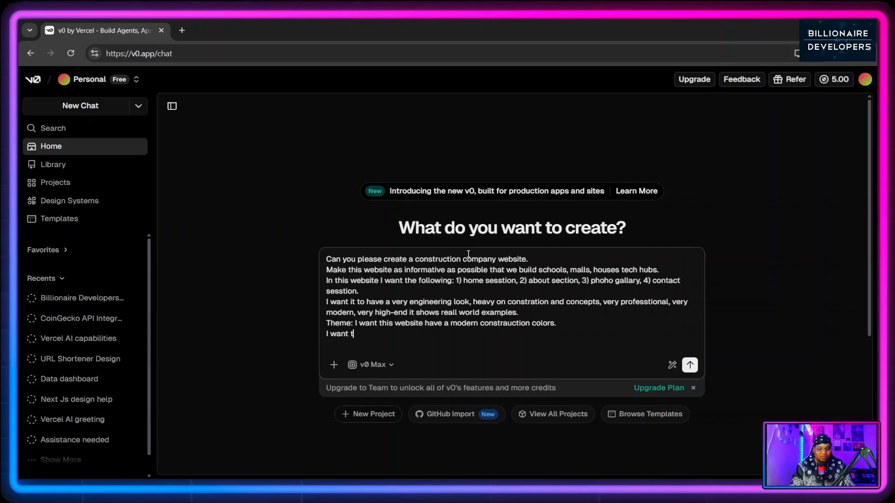
pyautogui.write('this to be')
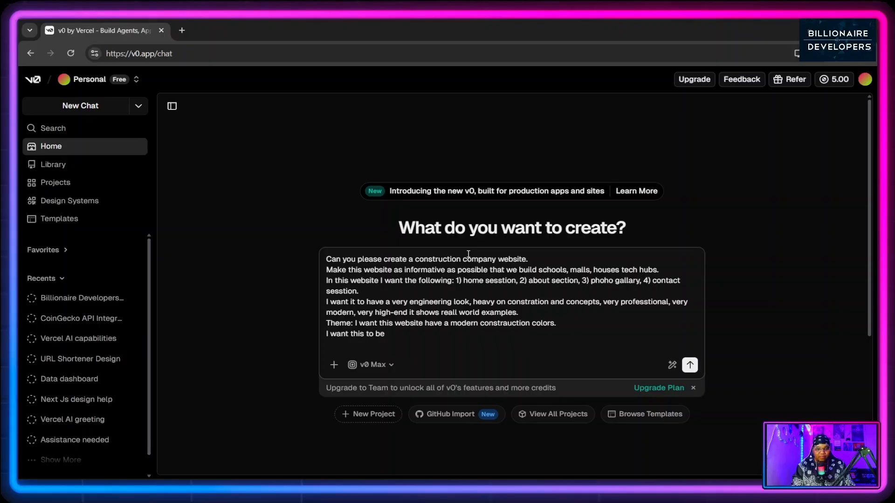
pyautogui.press('BackSpace')
pyautogui.press('BackSpace')
pyautogui.press('BackSpace')
pyautogui.write('have')
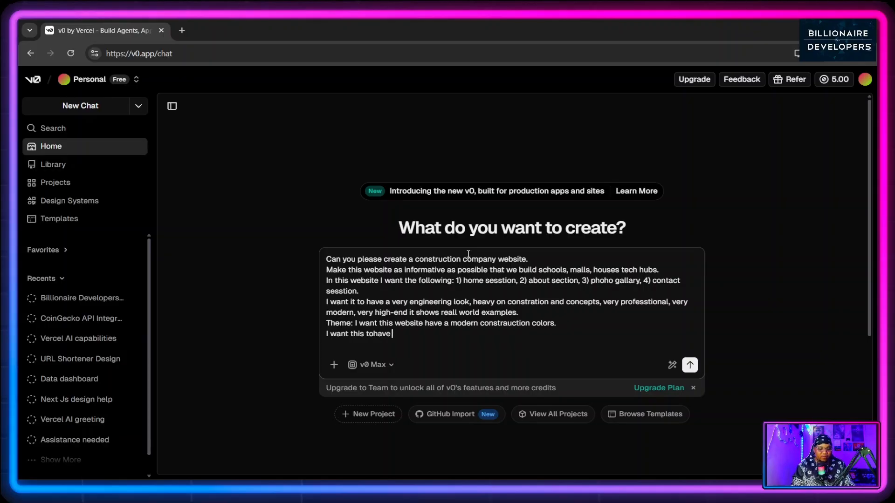
pyautogui.write(' many many ')
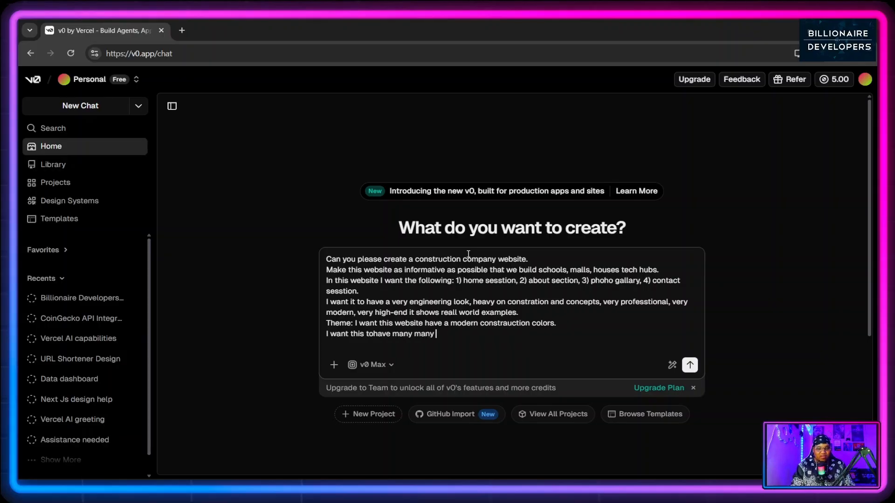
# Finish the current prompt line with "transitions, effects, motions, movements and particles." and add two line breaks below it.
pyautogui.write('transit')
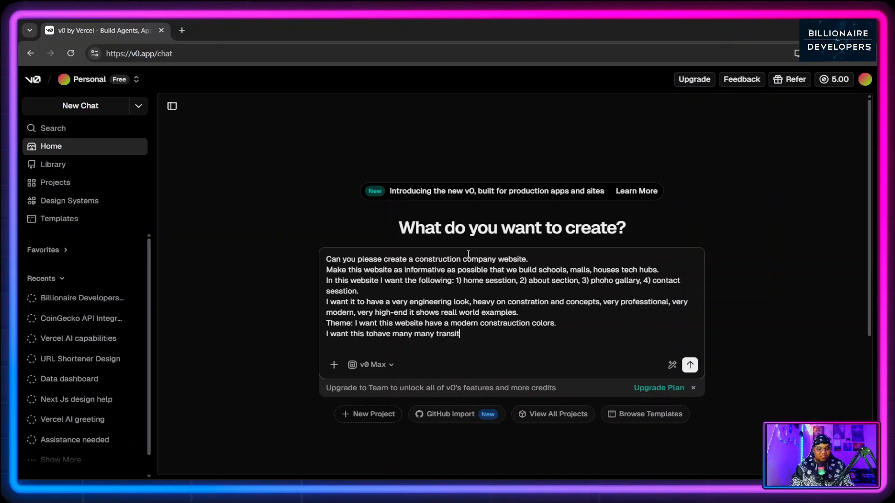
pyautogui.write('ions, effe')
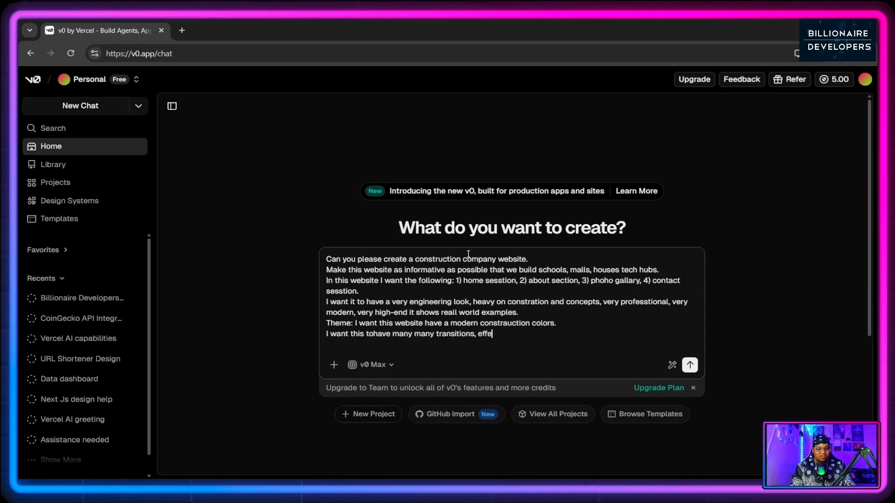
pyautogui.write('cts, motio')
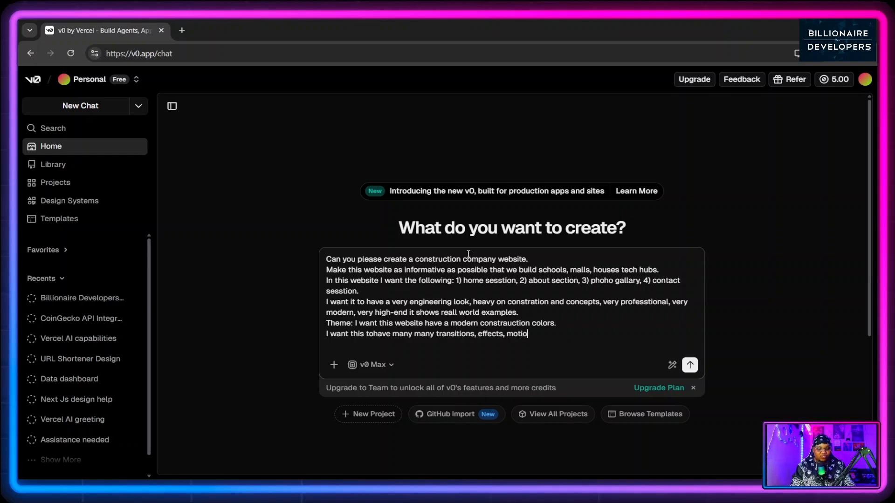
pyautogui.write('ns, movements')
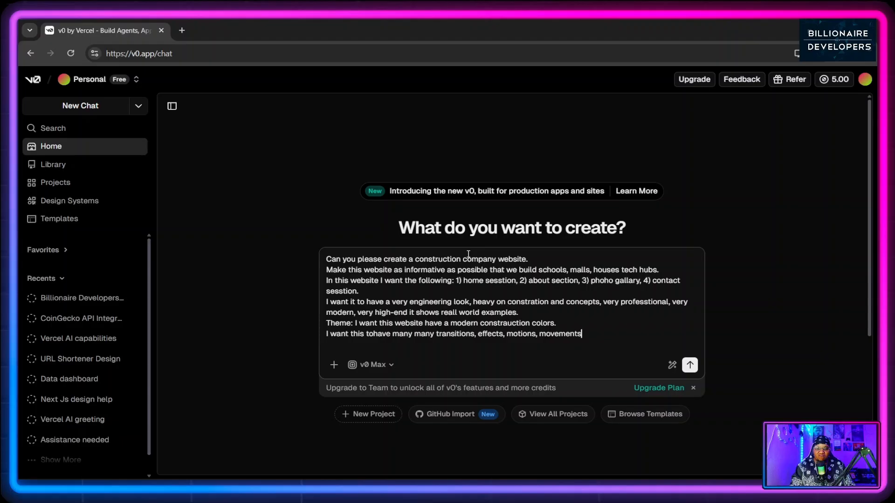
pyautogui.write(' and ')
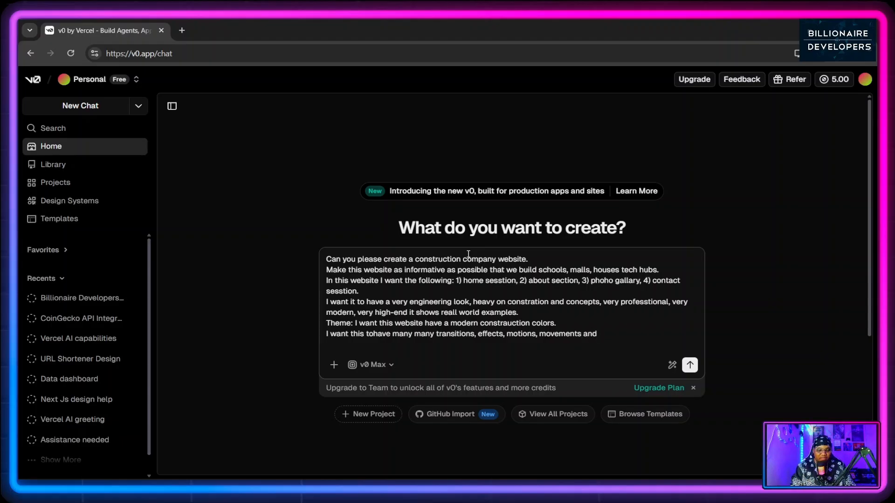
pyautogui.write('particles')
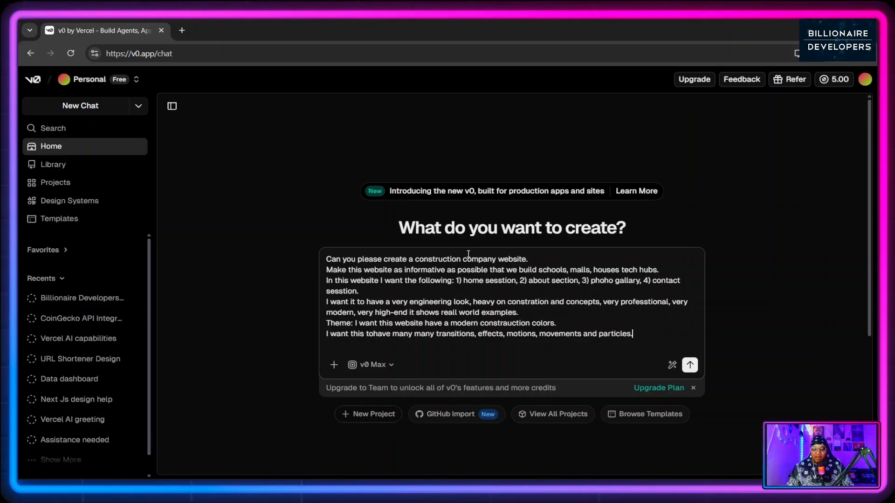
pyautogui.write('.')
pyautogui.hotkey('shift', 'Return')
pyautogui.hotkey('shift', 'Return')
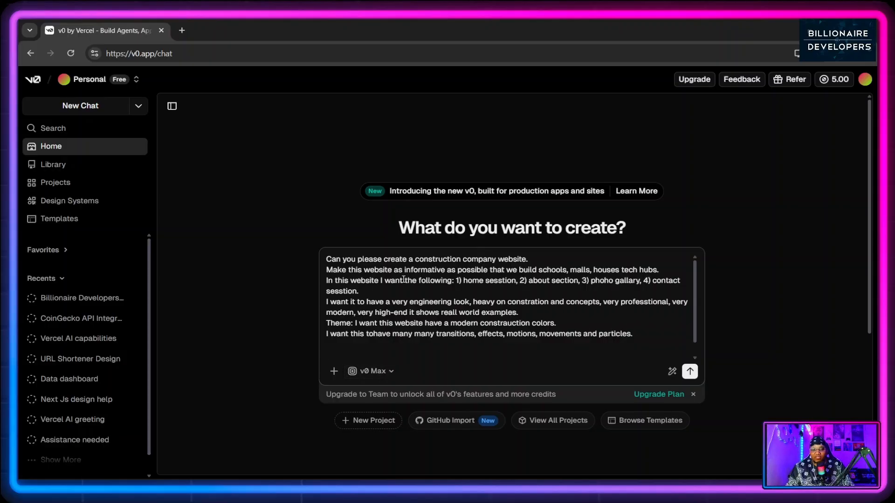
# Compare the descriptions and token prices of the available v0 models.
pyautogui.click(381, 372)
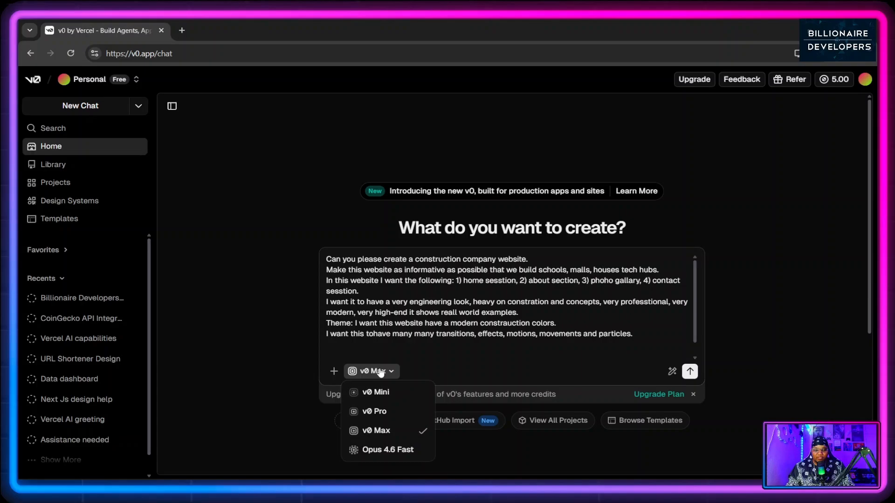
pyautogui.moveTo(381, 427)
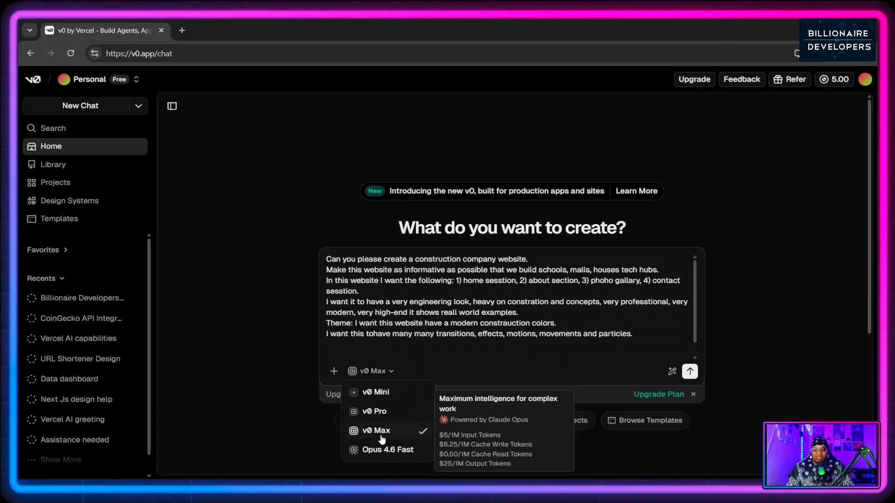
pyautogui.moveTo(393, 450)
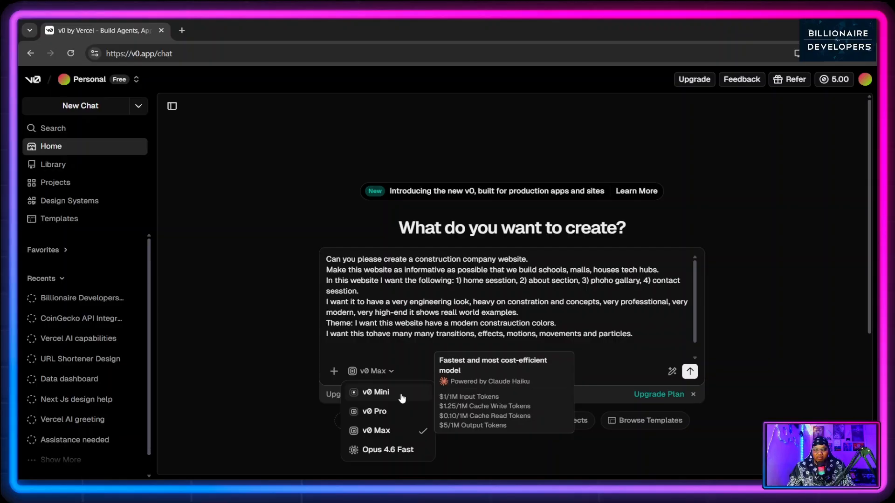
# Attach all the construction images from the Desktop folder "vo assets" to the prompt.
pyautogui.click(334, 372)
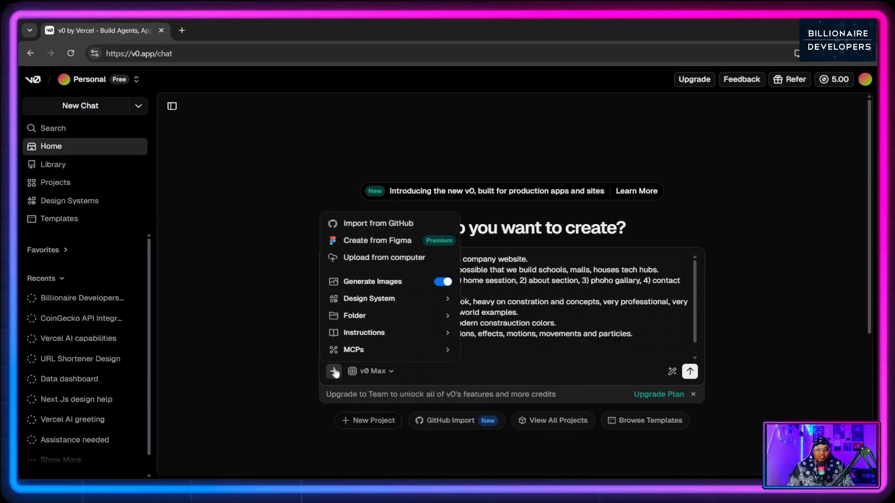
pyautogui.click(365, 258)
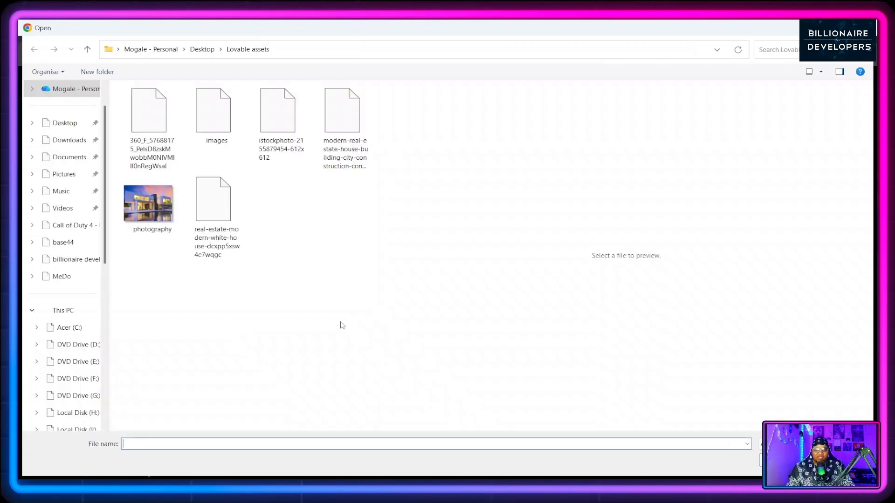
pyautogui.click(202, 49)
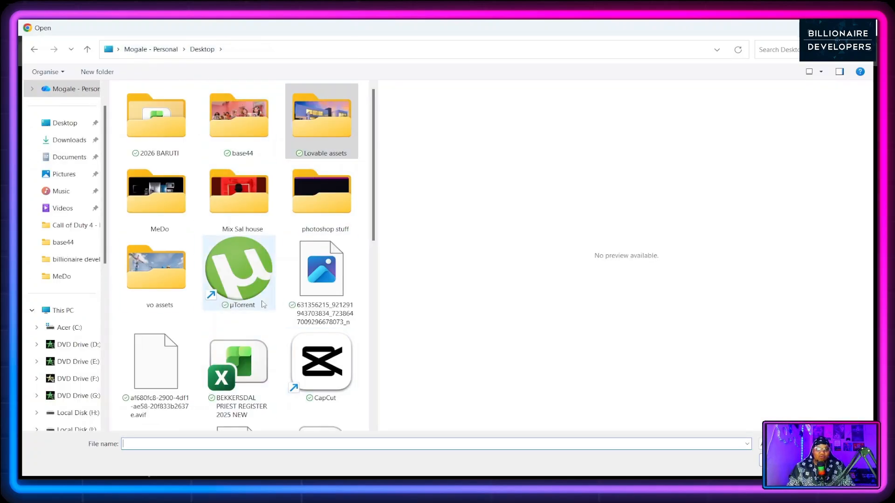
pyautogui.doubleClick(157, 264)
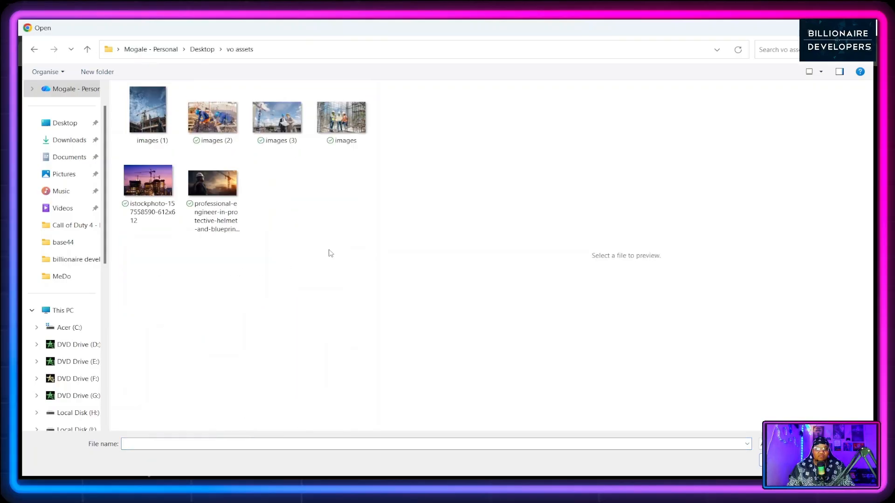
pyautogui.hotkey('ctrl', 'a')
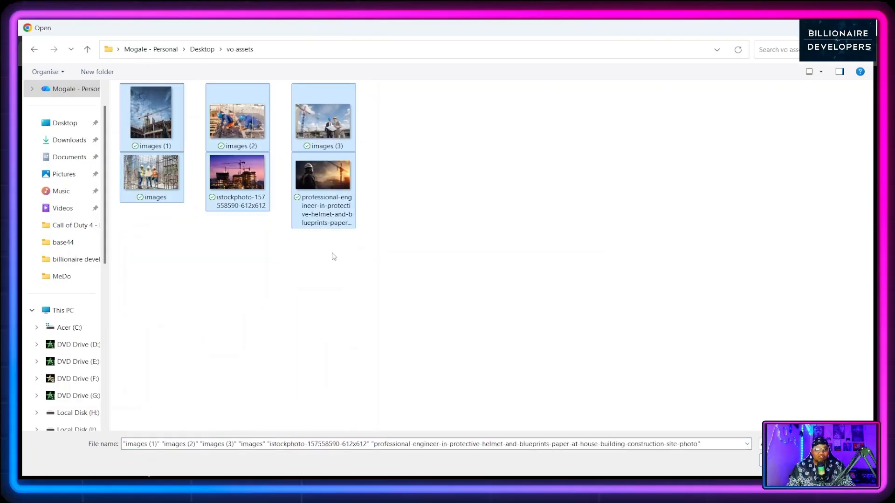
pyautogui.press('Return')
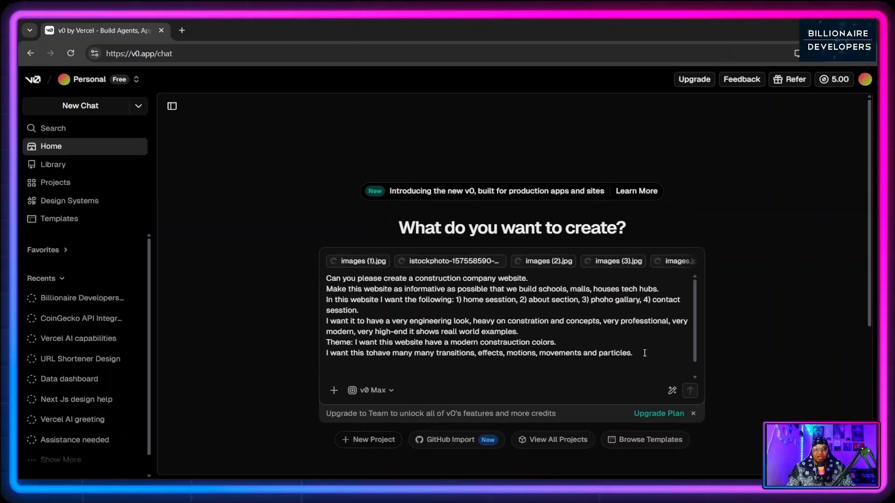
# Start a new prompt line reading "Use the images atteched as inspirtaion, motivation".
pyautogui.click(634, 362)
pyautogui.write('Us')
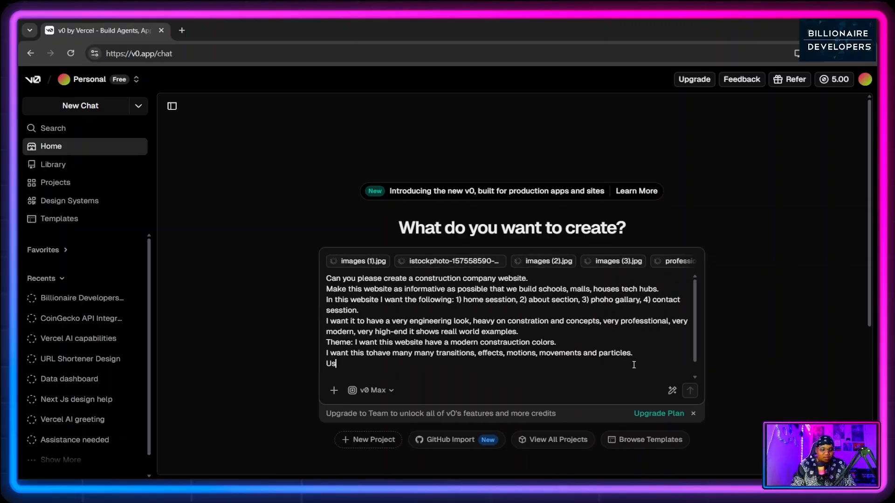
pyautogui.write('e the ima')
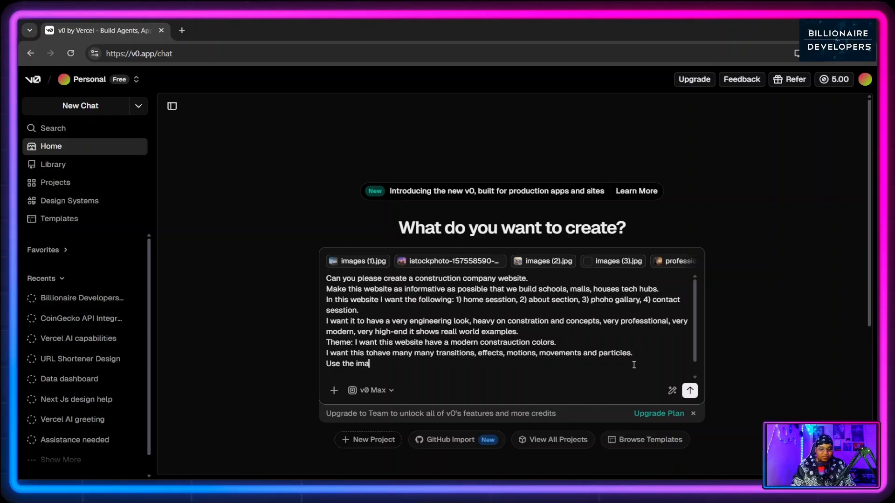
pyautogui.write('ges atteched ')
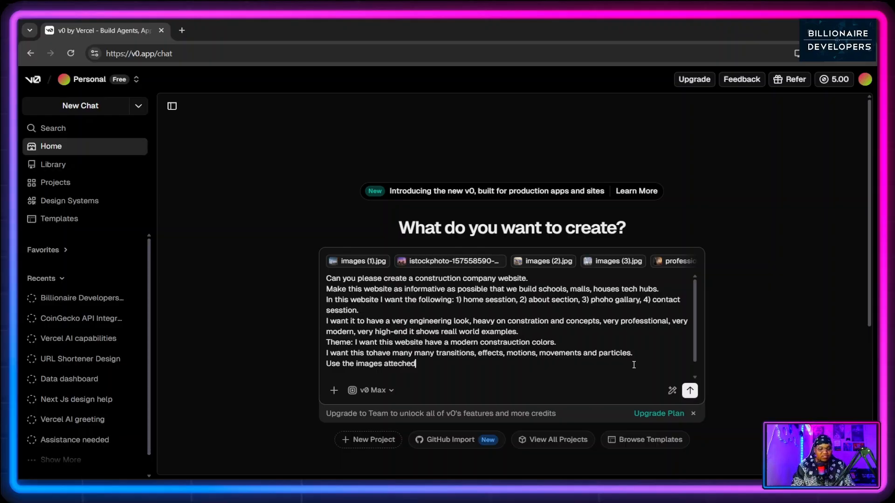
pyautogui.write('as a')
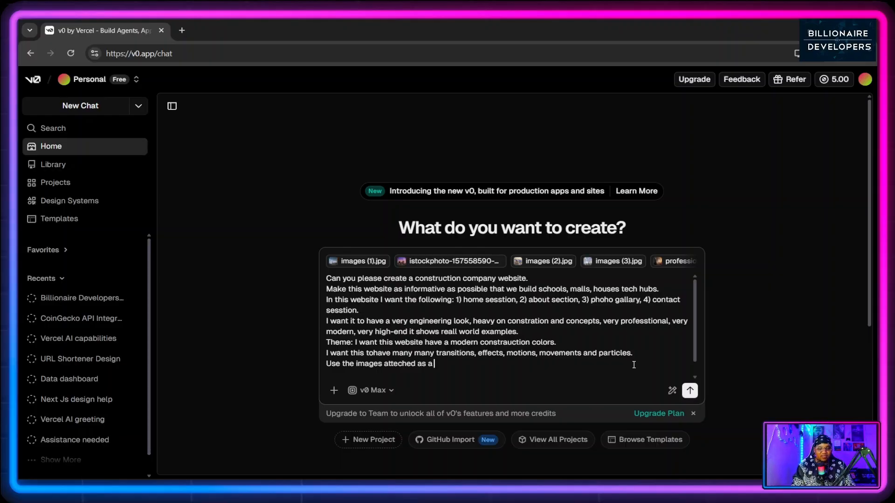
pyautogui.press('BackSpace')
pyautogui.press('BackSpace')
pyautogui.write('insp')
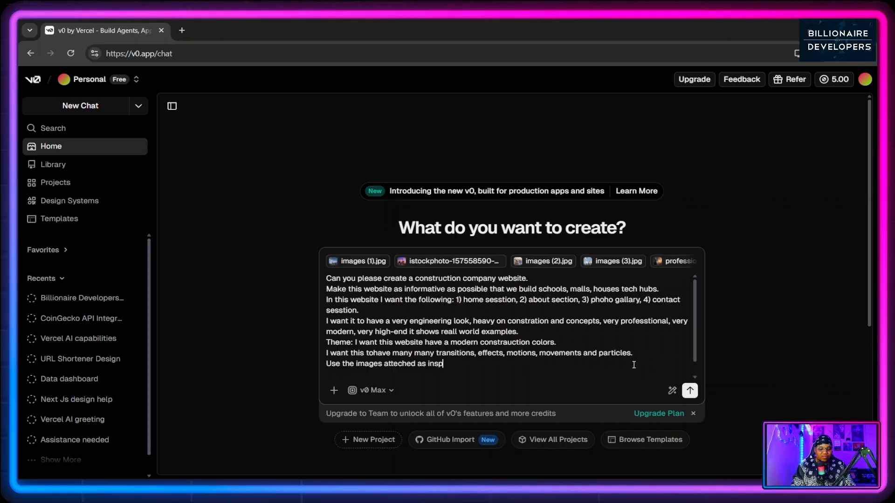
pyautogui.write('irtaio')
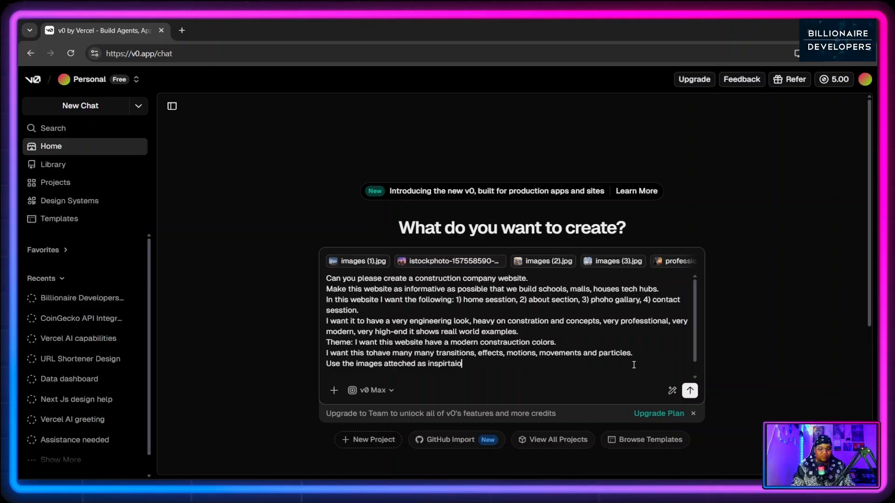
pyautogui.write('n, motivat')
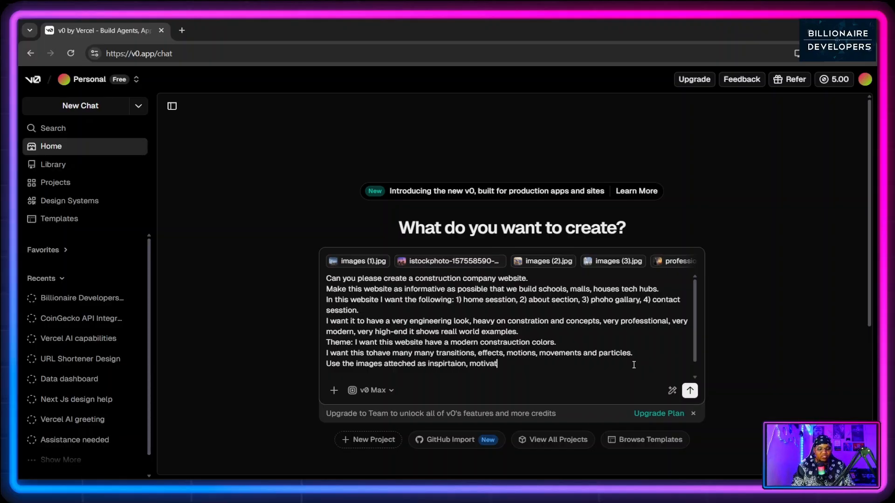
pyautogui.write('ions')
pyautogui.press('BackSpace')
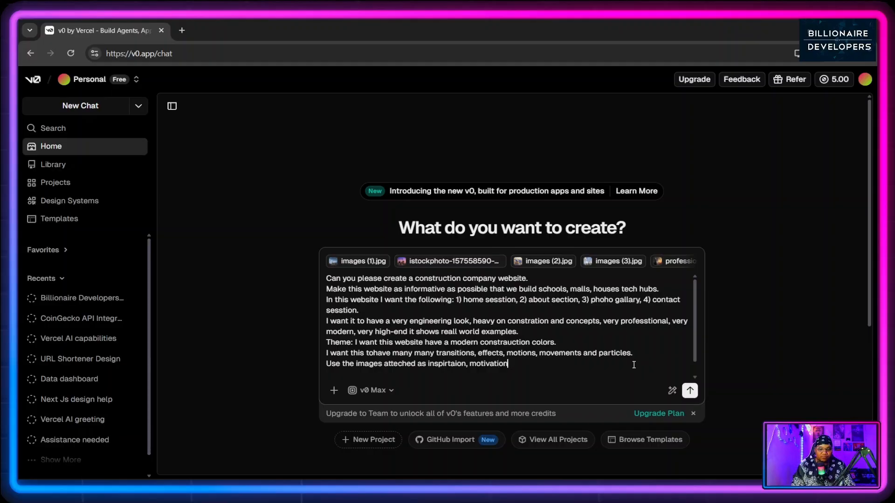
# Finish the prompt line with ", ideas to create the website." and leave a blank line below it.
pyautogui.write(', idea')
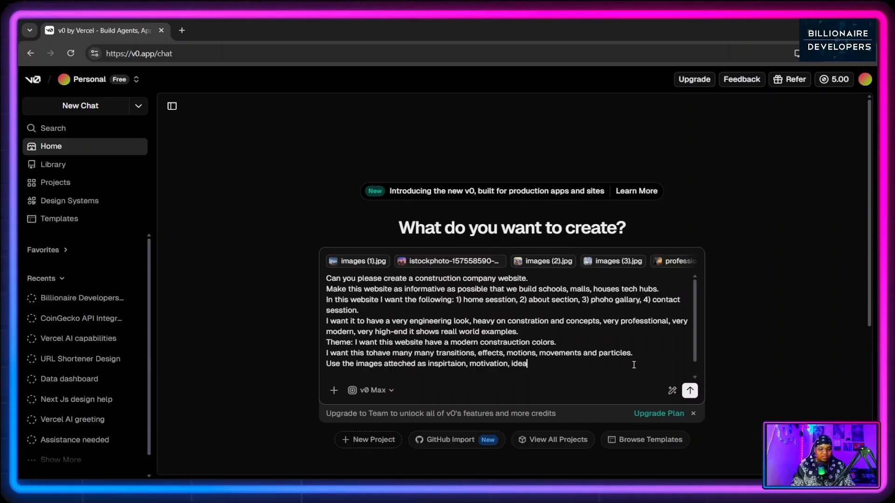
pyautogui.write('s to')
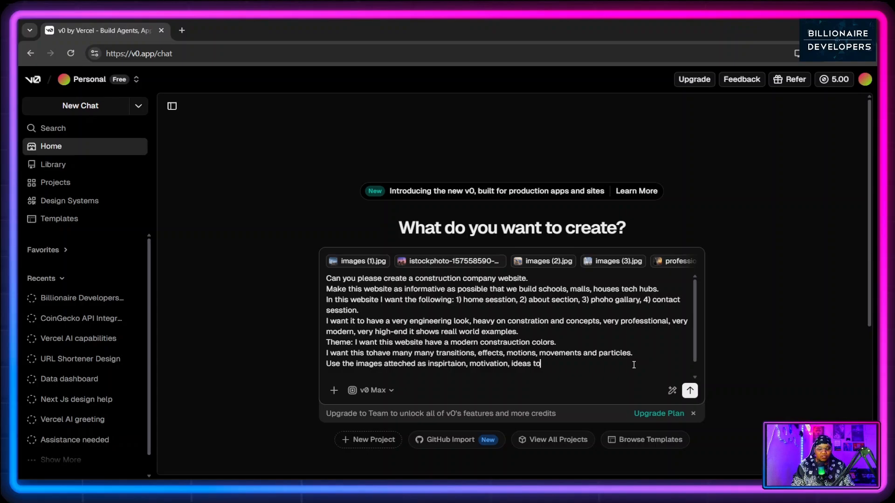
pyautogui.write(' create the web')
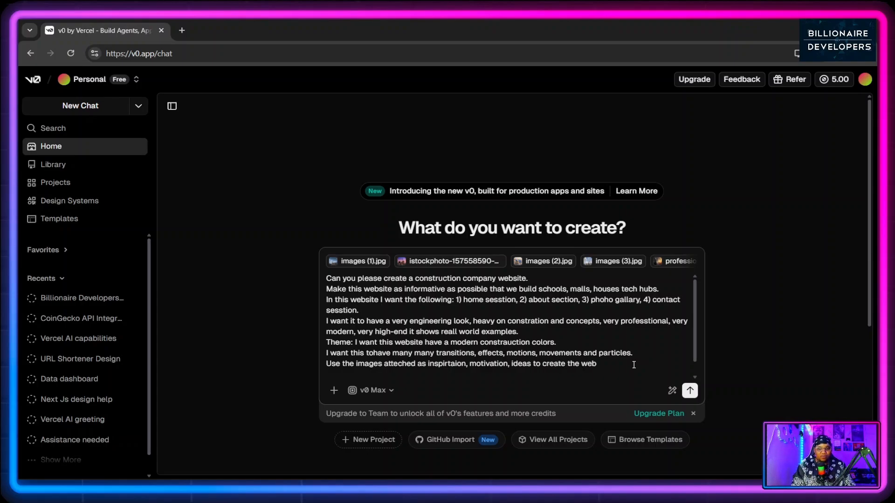
pyautogui.press('BackSpace')
pyautogui.write('bsite')
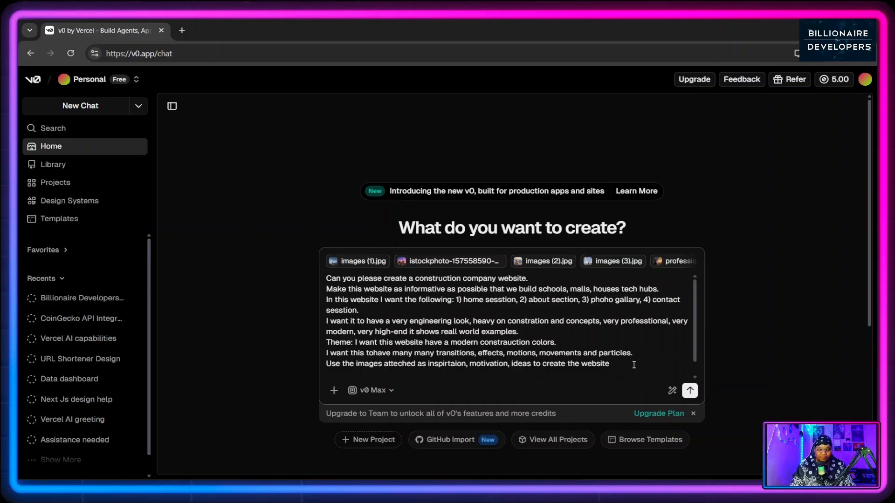
pyautogui.write('.')
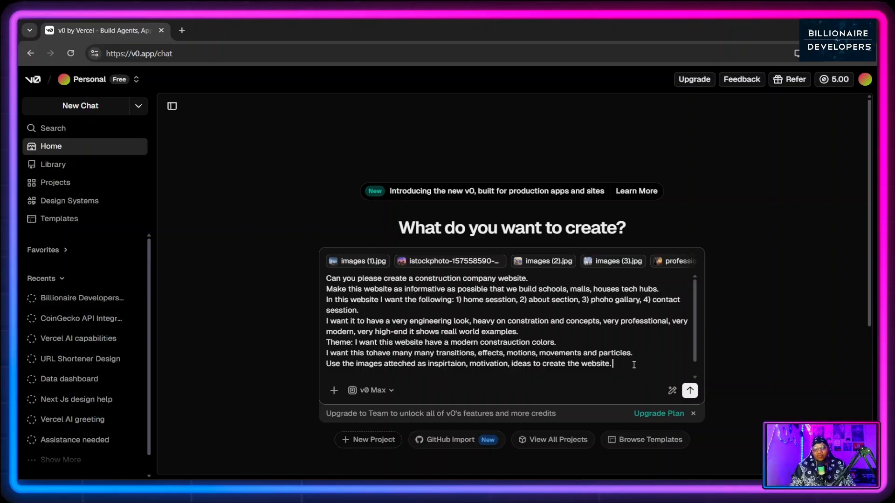
pyautogui.hotkey('shift', 'Return')
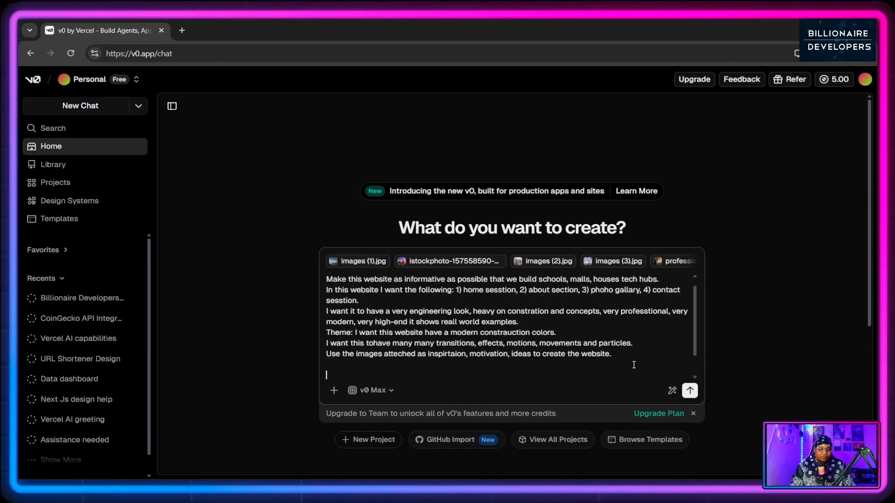
# Start a new prompt line reading "The name of this website should be".
pyautogui.write('The ')
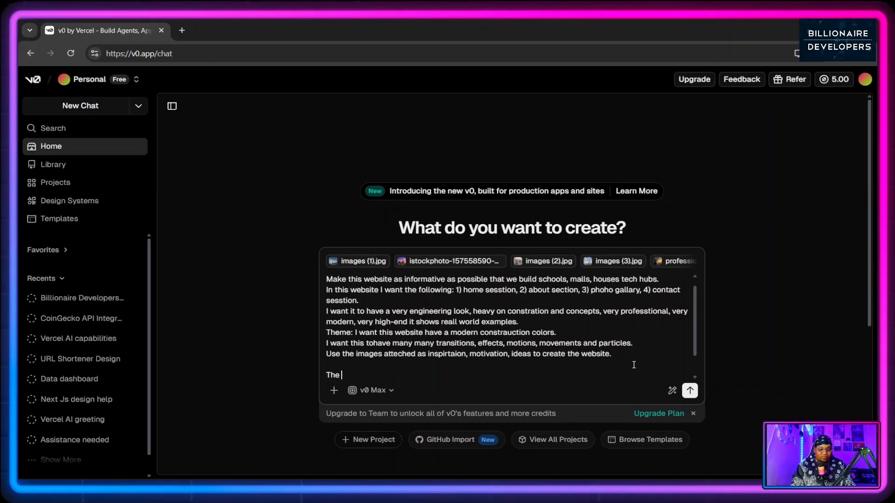
pyautogui.write('cp')
pyautogui.press('BackSpace')
pyautogui.press('BackSpace')
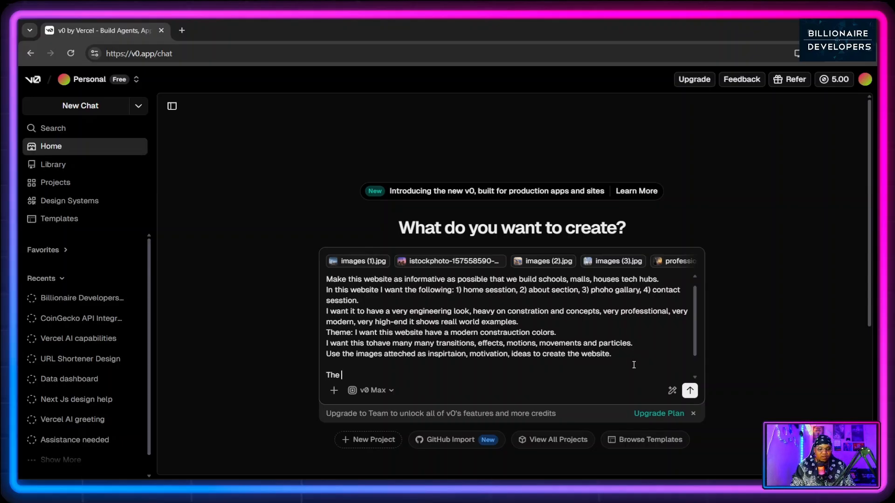
pyautogui.write('name of this ')
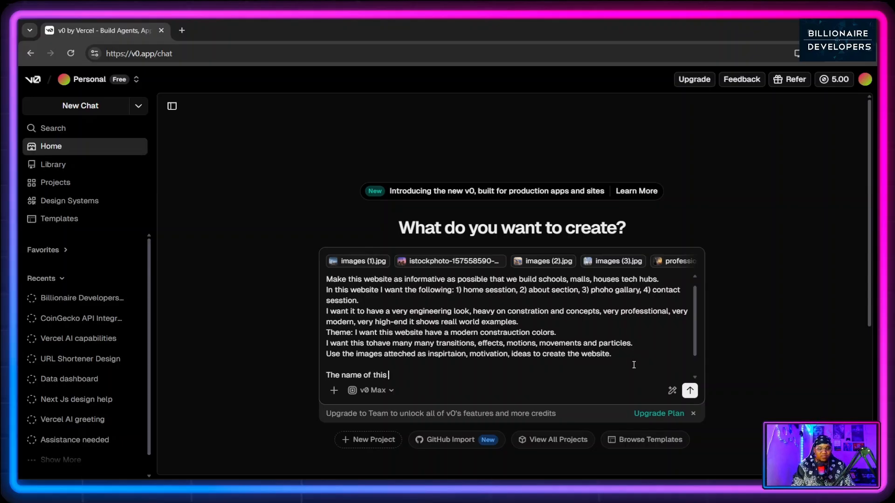
pyautogui.write('website should be ')
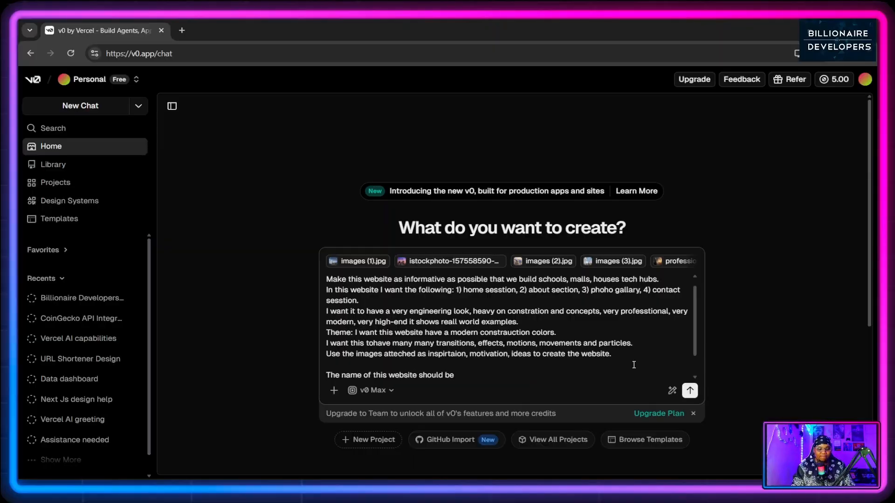
# Add "Construction" as the first word of the website name in the prompt.
pyautogui.write('Con')
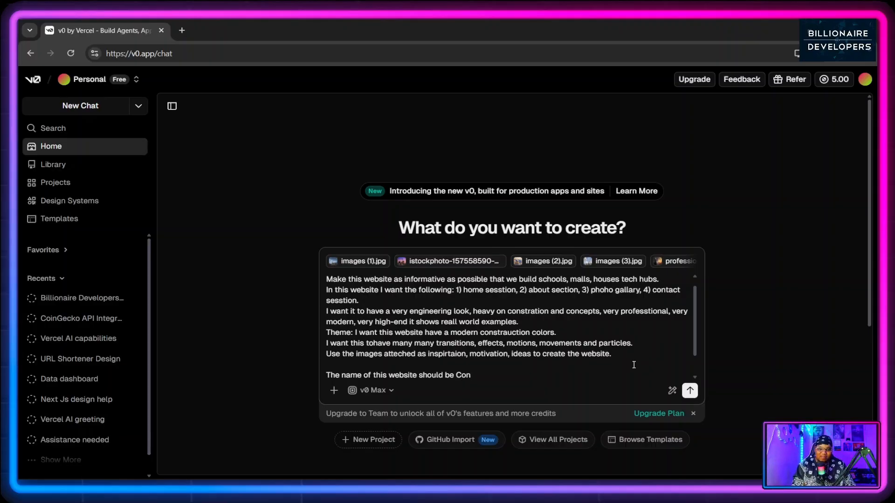
pyautogui.write('str')
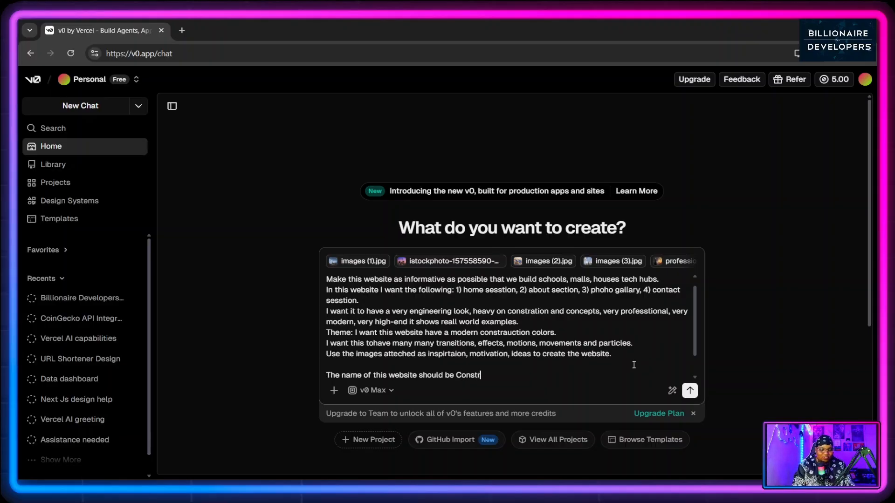
pyautogui.write('uction')
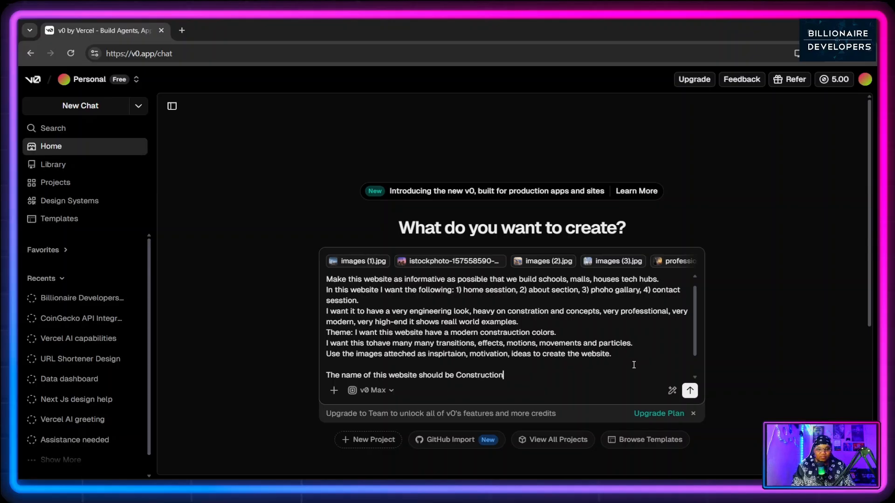
pyautogui.press('BackSpace')
pyautogui.press('BackSpace')
pyautogui.press('BackSpace')
pyautogui.press('BackSpace')
pyautogui.press('BackSpace')
pyautogui.press('BackSpace')
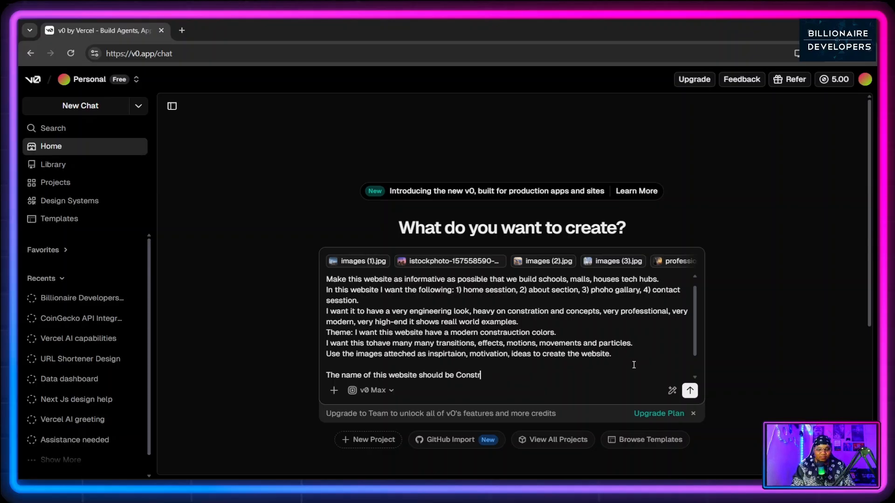
pyautogui.write('uction ')
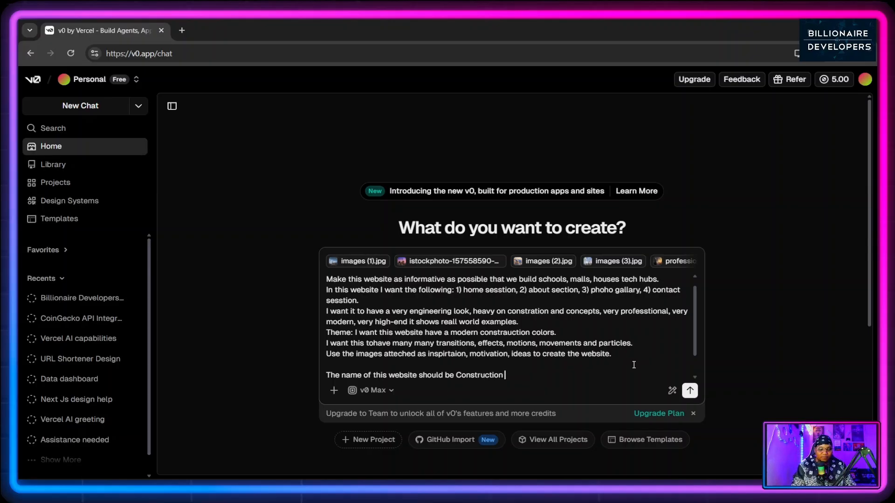
# Complete the website name with "Developers" and submit the prompt to v0 Max.
pyautogui.write('Deve')
pyautogui.write('elopers')
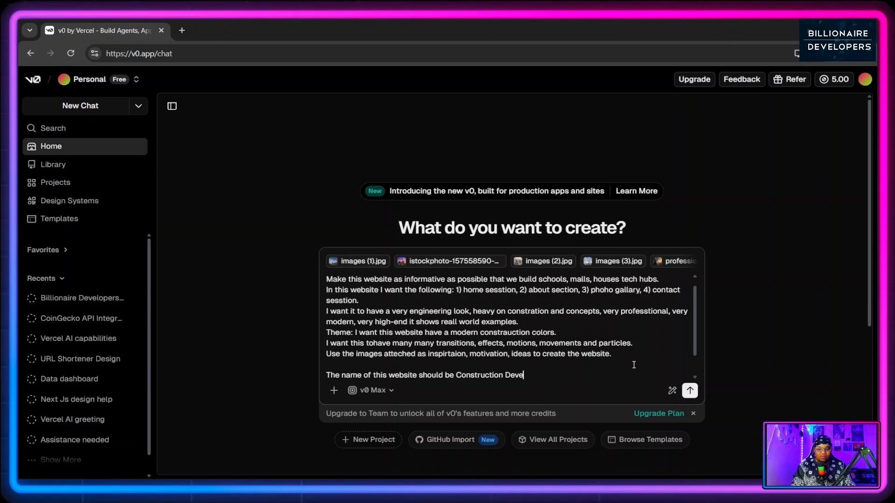
pyautogui.press('BackSpace')
pyautogui.press('BackSpace')
pyautogui.press('BackSpace')
pyautogui.press('BackSpace')
pyautogui.press('BackSpace')
pyautogui.press('BackSpace')
pyautogui.press('BackSpace')
pyautogui.press('BackSpace')
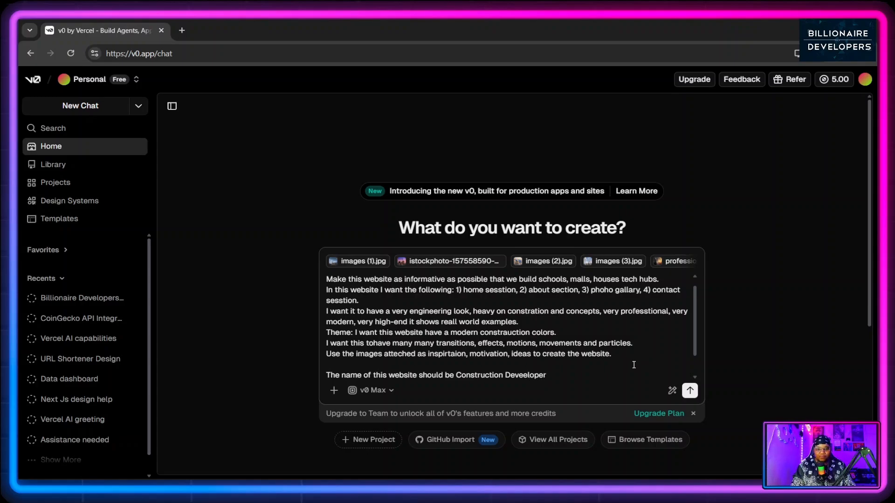
pyautogui.write('elopeer')
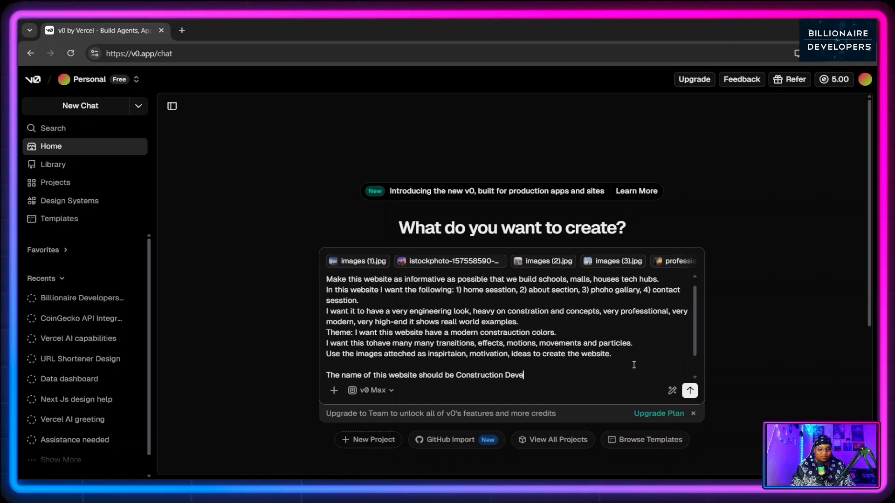
pyautogui.press('BackSpace')
pyautogui.press('BackSpace')
pyautogui.write('r')
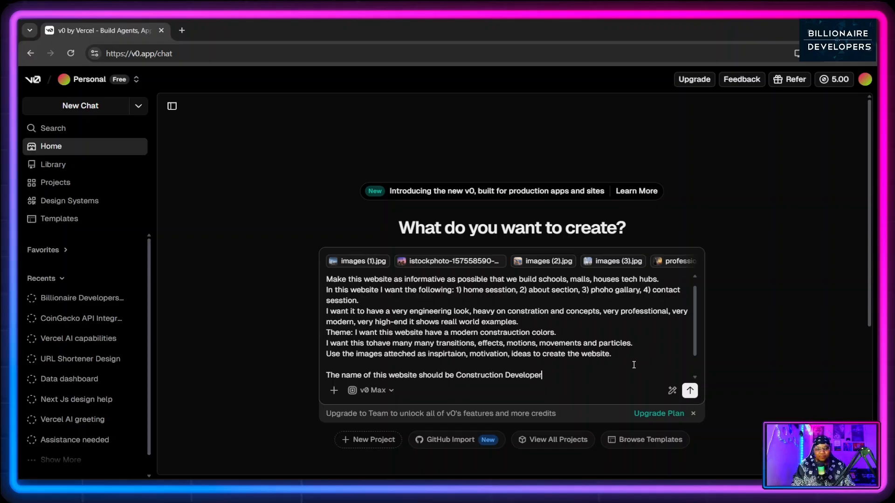
pyautogui.write('s')
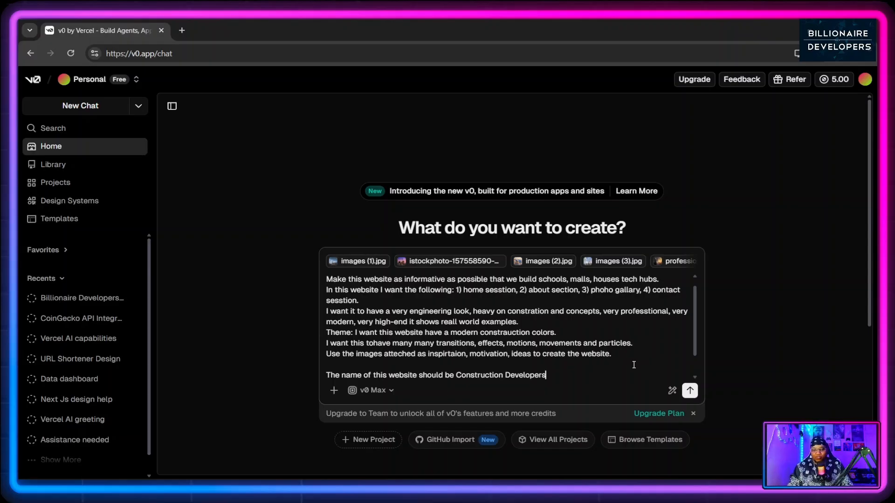
pyautogui.click(691, 392)
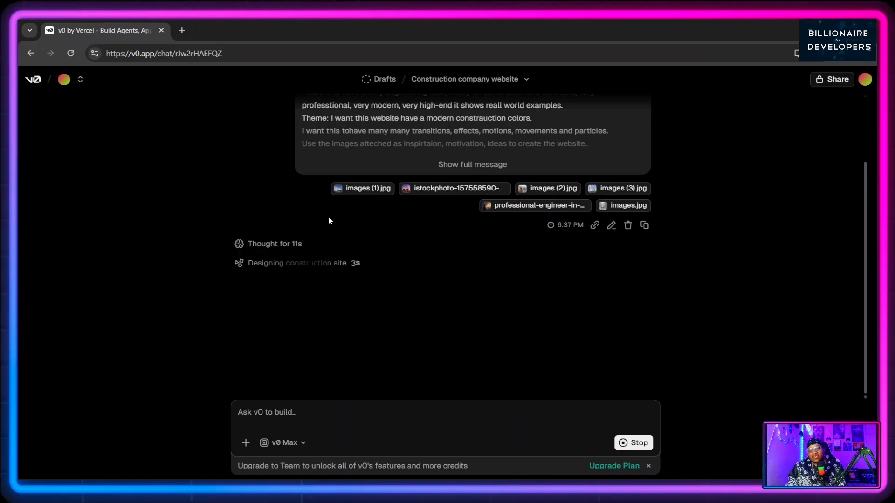
# Review the submitted prompt, its attached images and the generation progress in the chat.
pyautogui.scroll(2, 329, 216)
pyautogui.scroll(-2, 307, 238)
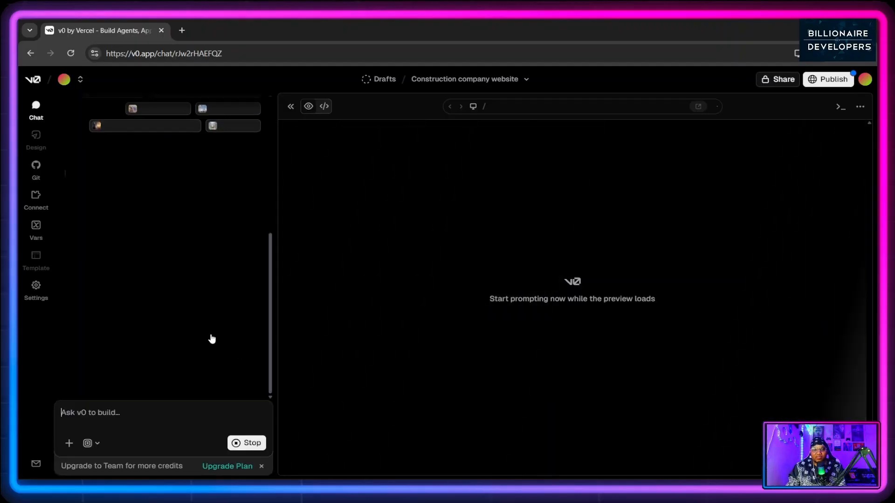
pyautogui.scroll(2, 212, 334)
pyautogui.scroll(1, 211, 335)
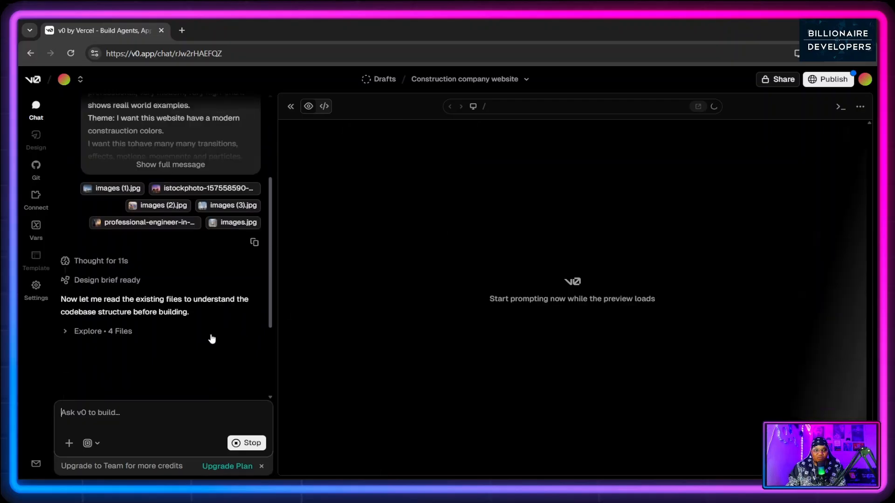
pyautogui.scroll(-3, 211, 334)
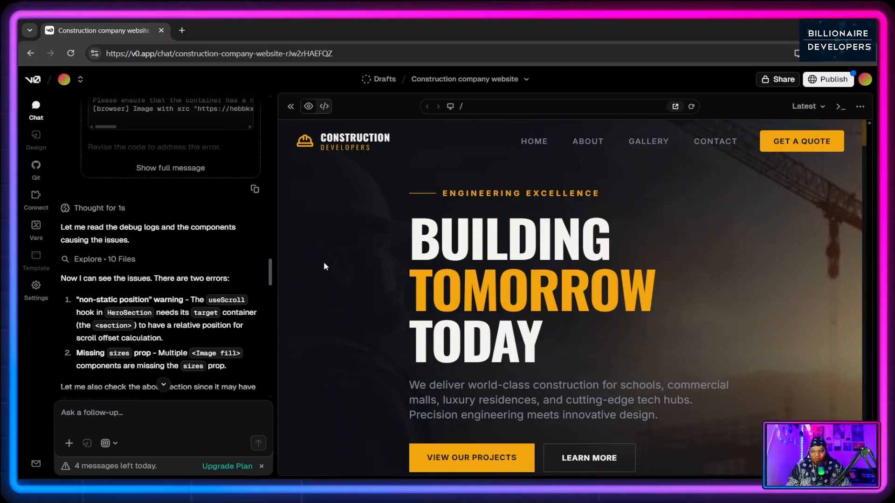
# Examine the generated website's hero and statistics area in the preview and go to its Home section.
pyautogui.scroll(-2, 325, 265)
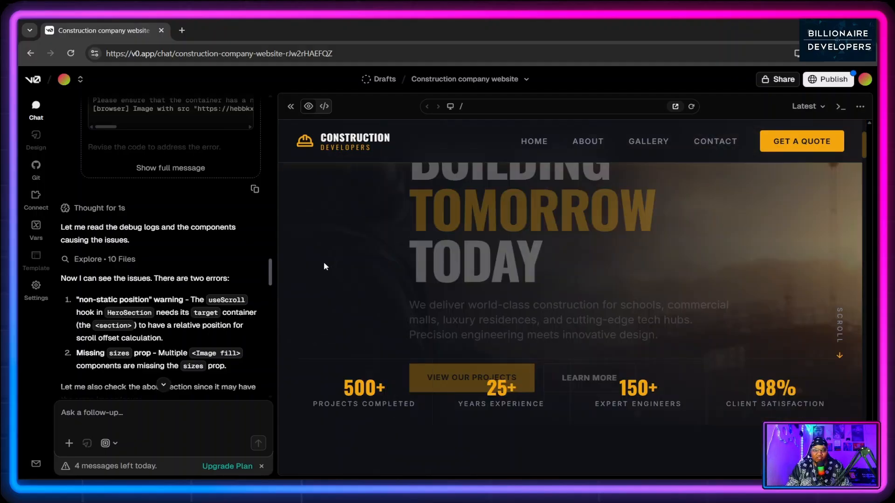
pyautogui.scroll(2, 325, 266)
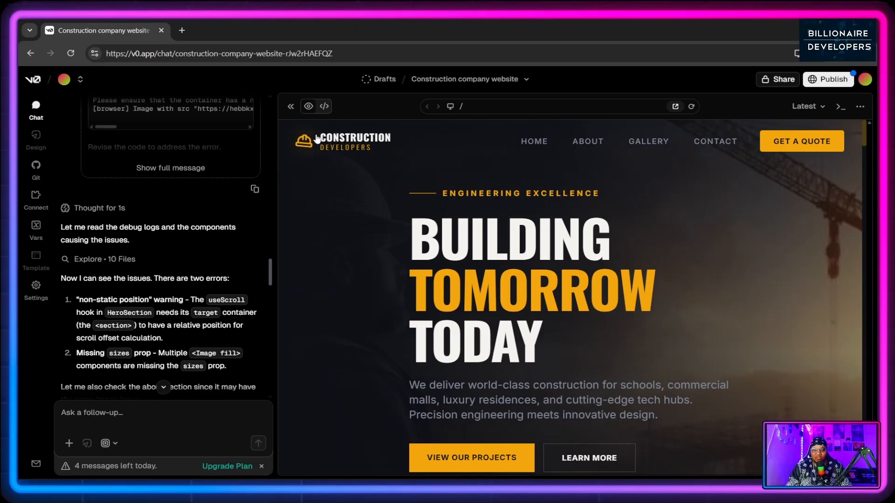
pyautogui.click(534, 148)
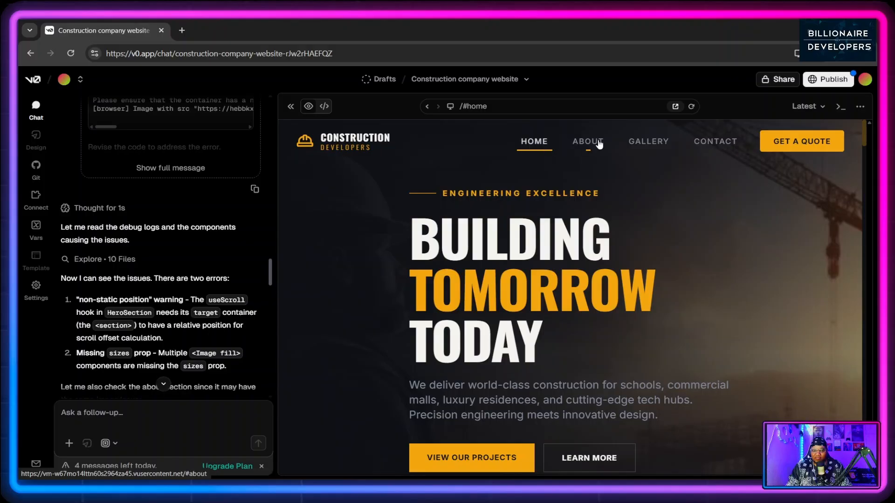
# Go to the preview's About section and examine its company description and staggered photos.
pyautogui.scroll(-1, 536, 196)
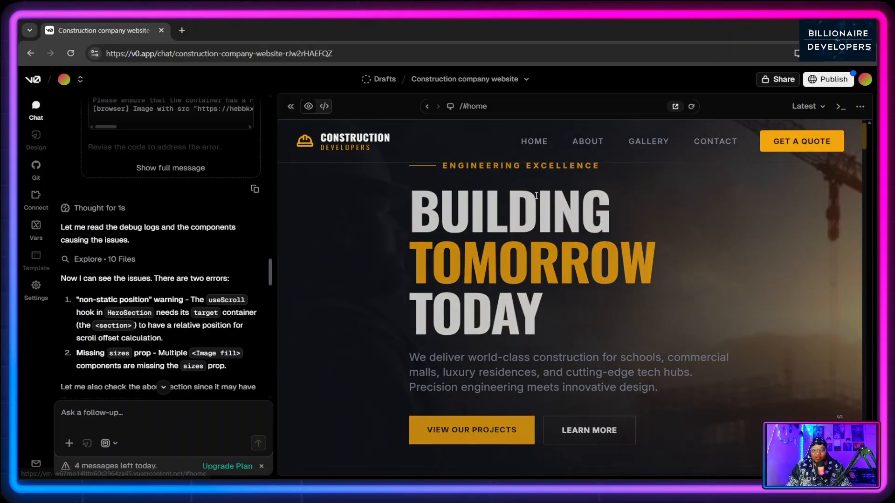
pyautogui.scroll(-2, 536, 196)
pyautogui.click(588, 147)
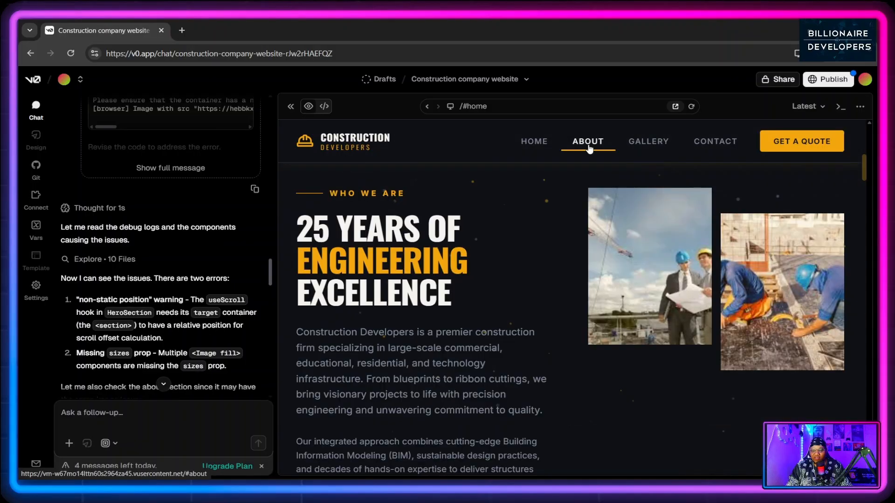
pyautogui.scroll(1, 400, 267)
pyautogui.scroll(-2, 456, 276)
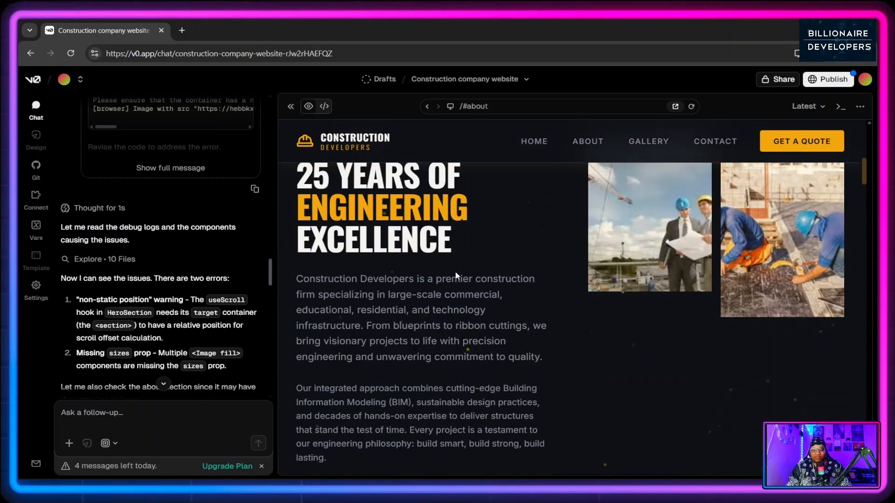
pyautogui.scroll(1, 745, 274)
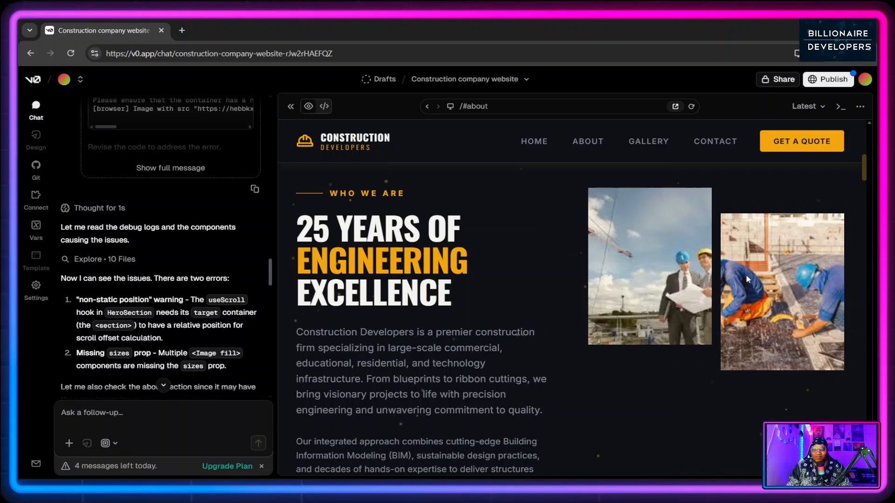
# Go to the Gallery section, then look back over the About section down to its Our Capabilities list.
pyautogui.click(660, 138)
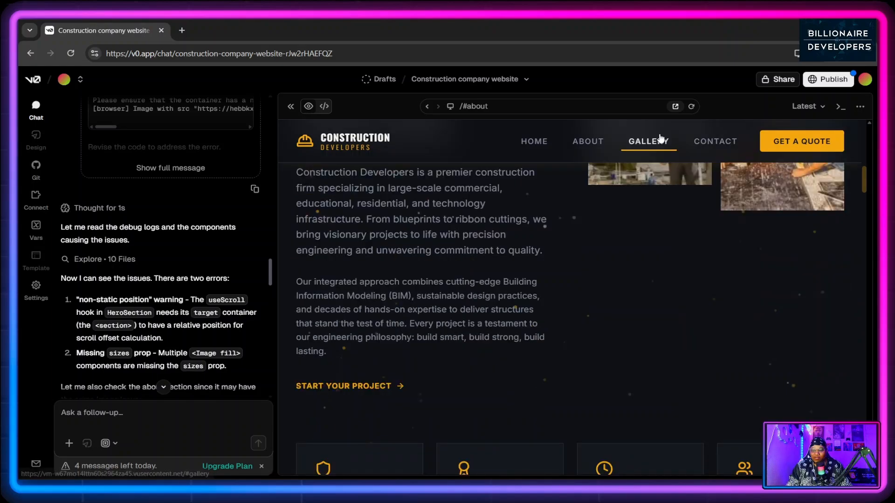
pyautogui.click(660, 138)
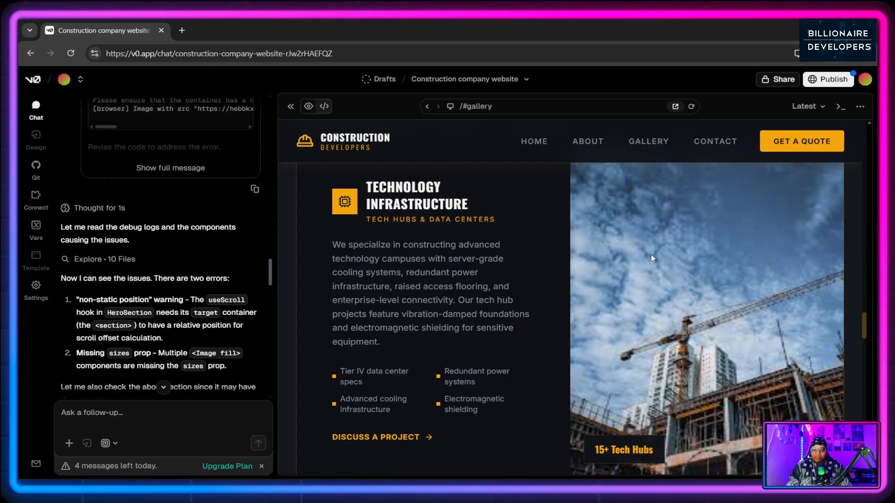
pyautogui.scroll(20, 652, 258)
pyautogui.scroll(8, 651, 256)
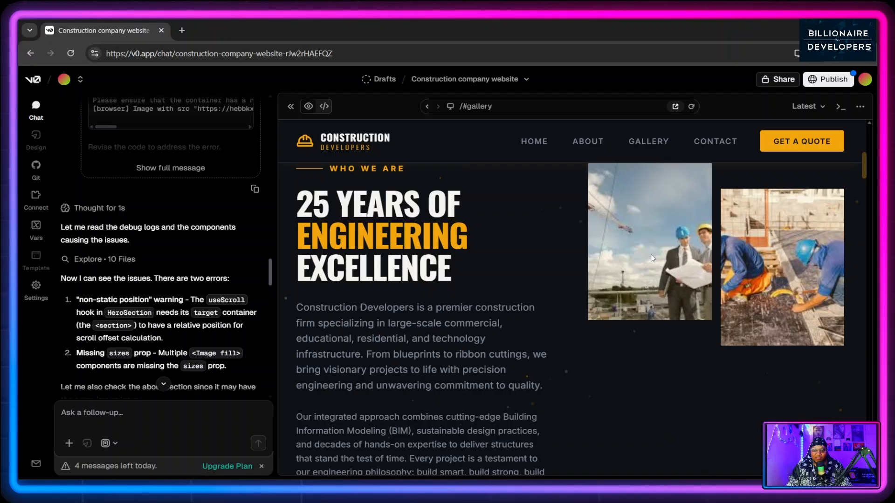
pyautogui.scroll(-8, 652, 258)
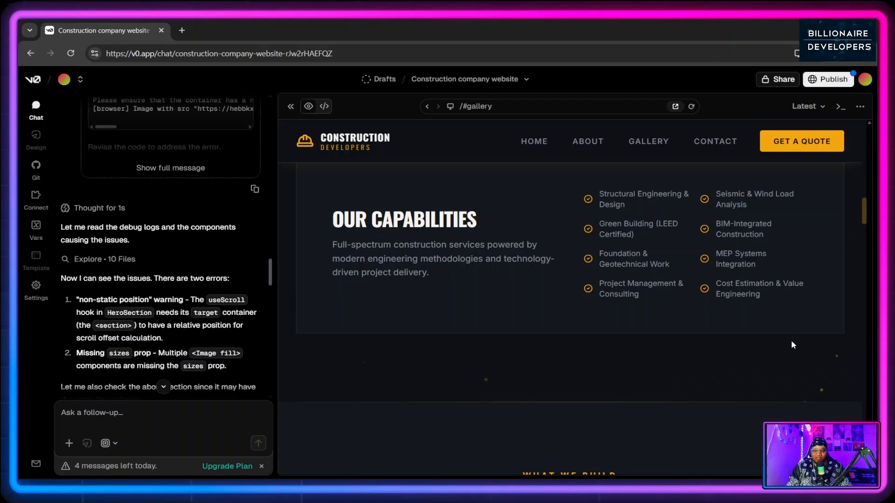
# Examine the service cards for educational, commercial, residential and technology construction in the preview.
pyautogui.scroll(-5, 676, 368)
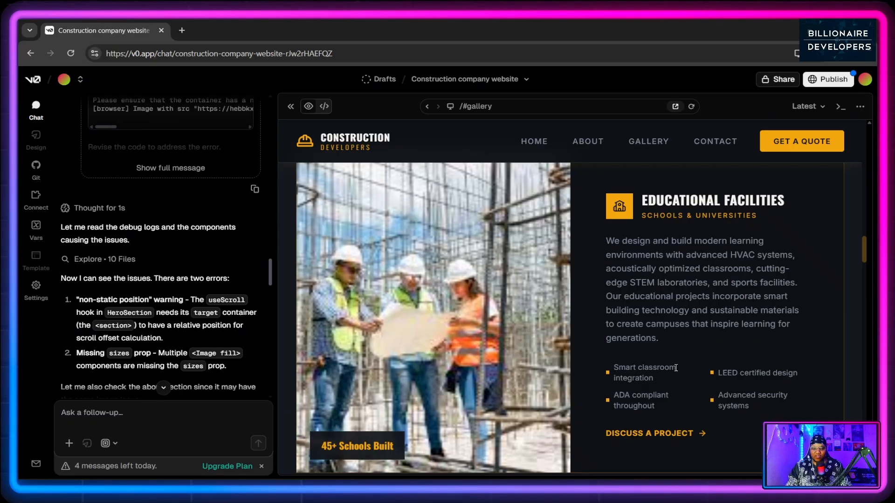
pyautogui.scroll(-1, 723, 319)
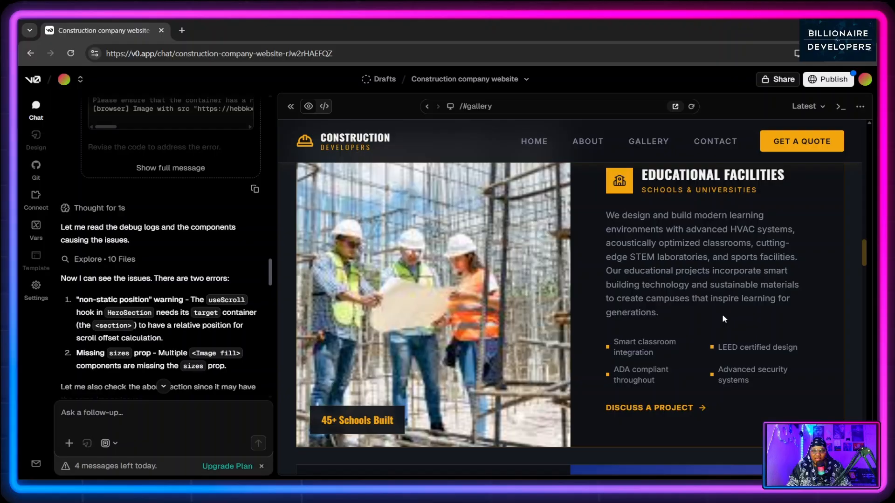
pyautogui.scroll(-4, 723, 318)
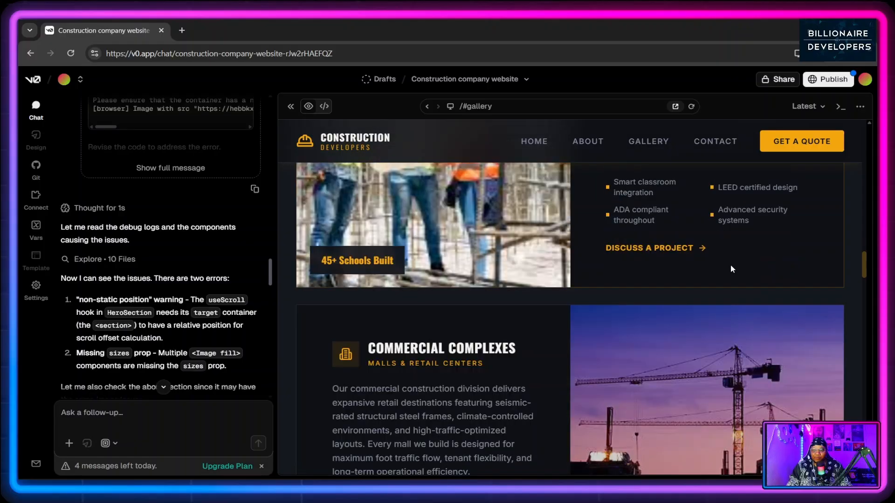
pyautogui.scroll(-5, 731, 269)
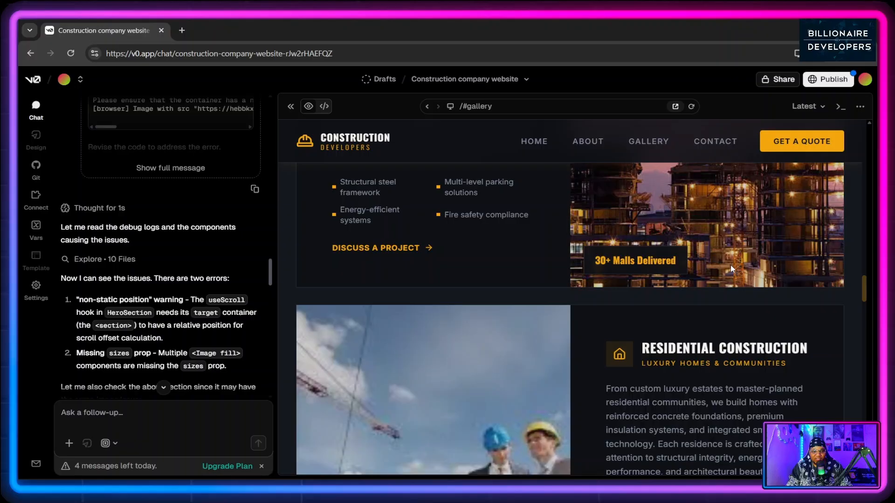
pyautogui.scroll(-10, 731, 265)
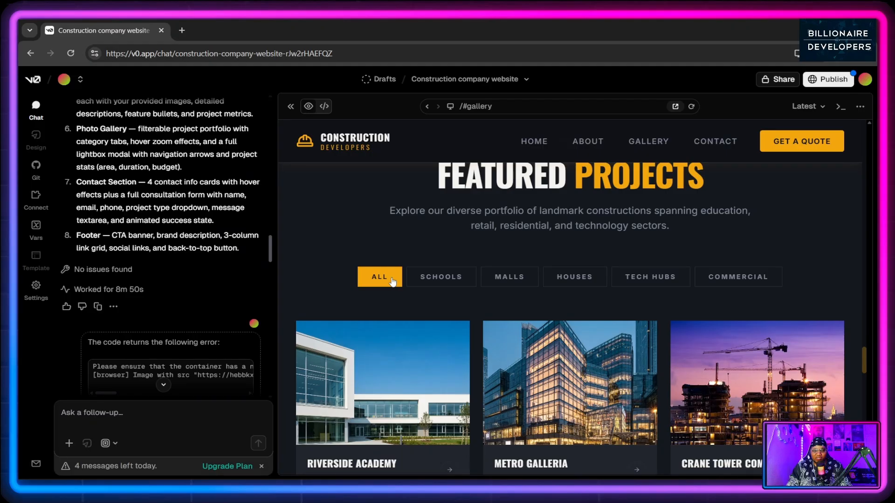
# Examine the Featured Projects cards, the Start Your Project contact section and the Ready to Build banner.
pyautogui.scroll(-5, 671, 303)
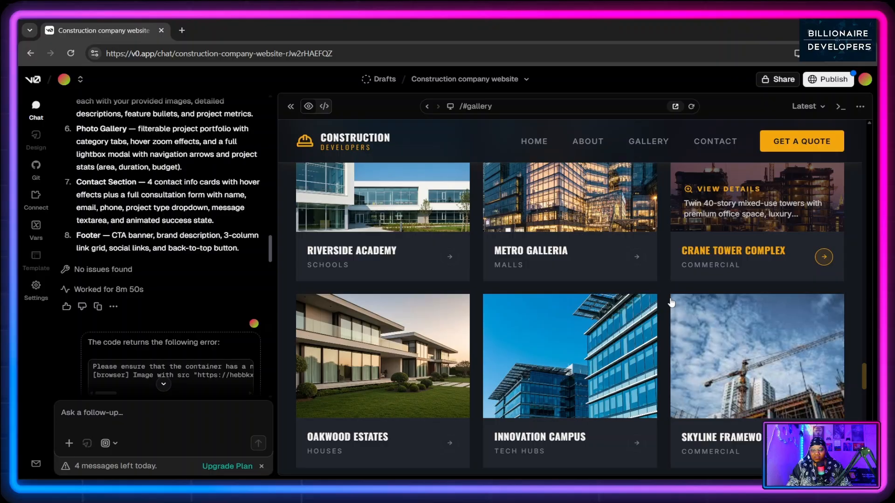
pyautogui.scroll(-8, 671, 303)
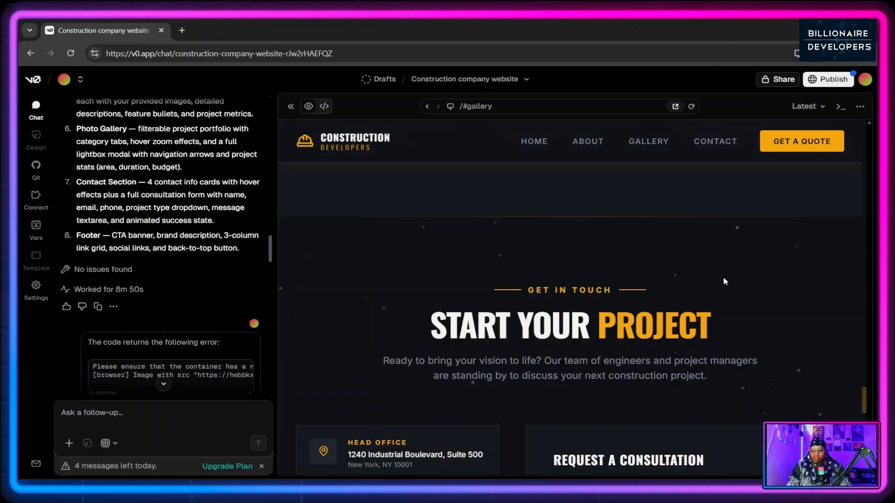
pyautogui.scroll(1, 723, 279)
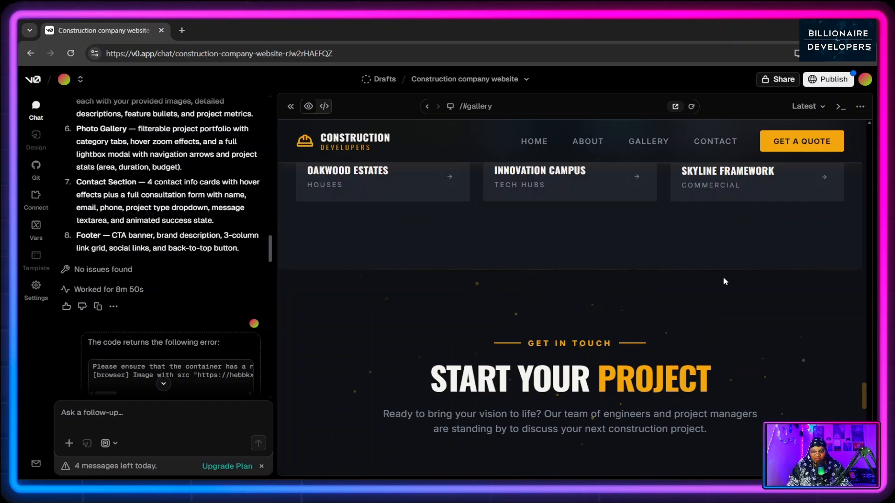
pyautogui.scroll(-2, 724, 279)
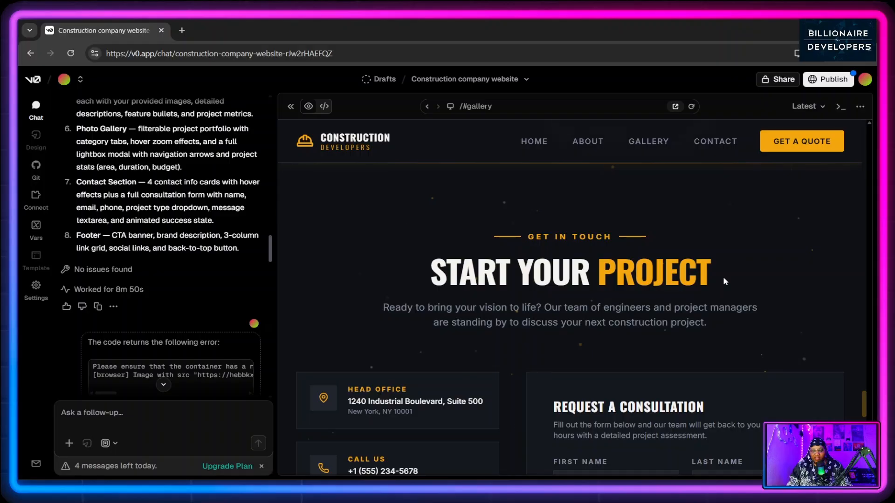
pyautogui.scroll(-10, 723, 278)
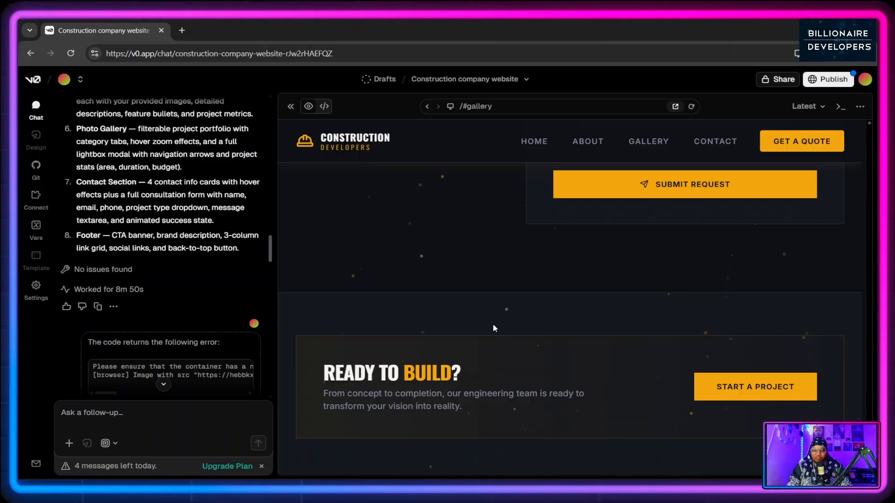
pyautogui.scroll(-1, 492, 325)
# Read the chat's build summary, the reported code errors and the fixes applied to the hero and image components.
pyautogui.scroll(5, 186, 227)
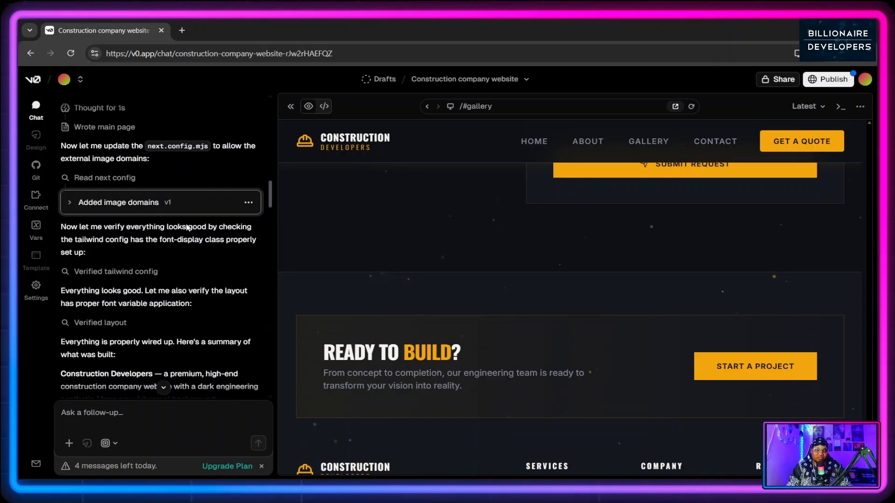
pyautogui.scroll(-6, 101, 241)
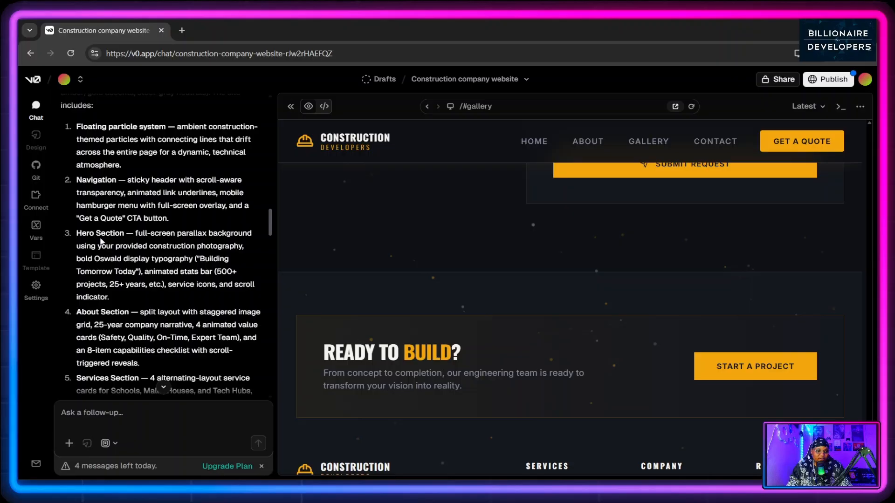
pyautogui.scroll(-10, 139, 265)
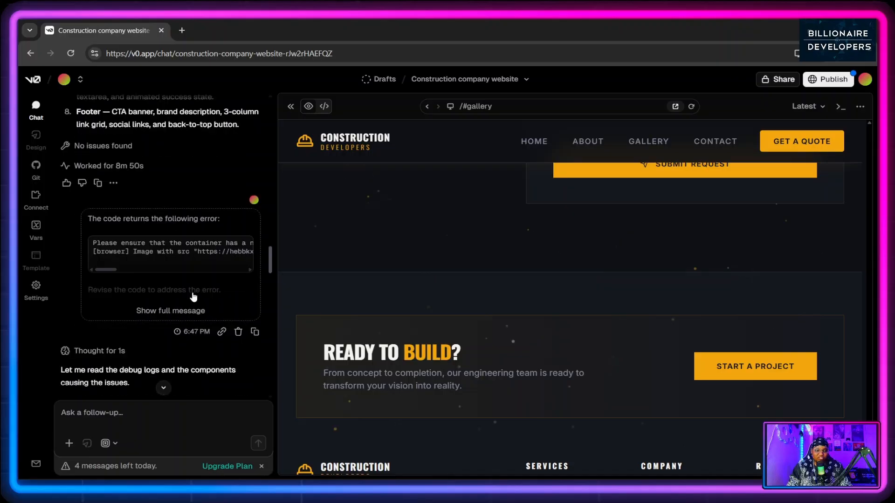
pyautogui.scroll(-2, 192, 294)
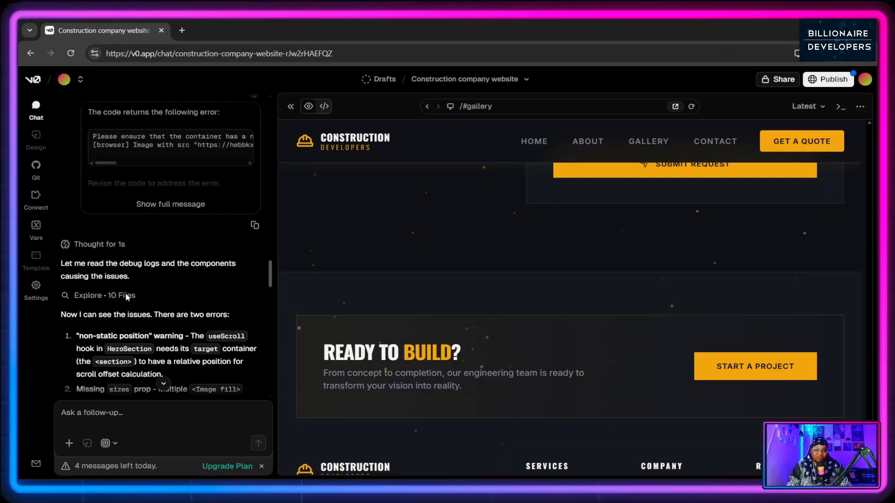
pyautogui.scroll(-5, 153, 298)
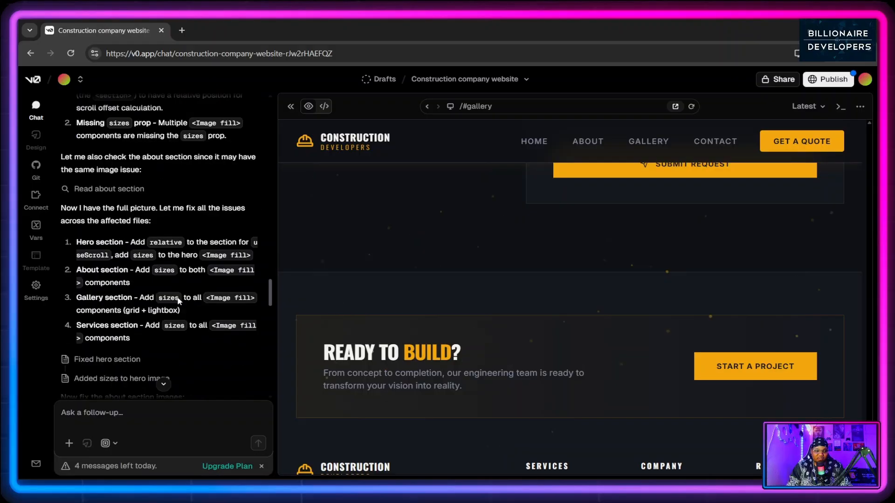
pyautogui.scroll(-2, 178, 300)
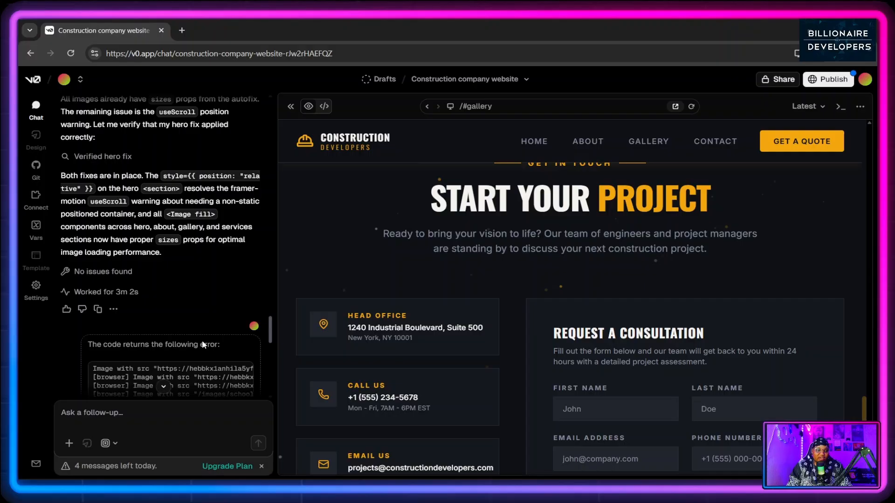
pyautogui.scroll(-10, 203, 344)
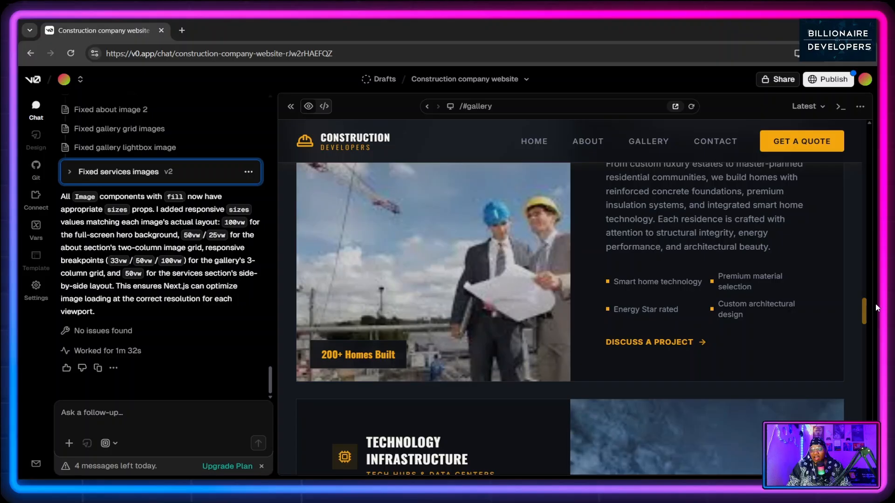
# Review the preview's service cards again, filter the featured projects by Malls, and look through the rest of the page.
pyautogui.moveTo(876, 308); pyautogui.dragTo(875, 272)
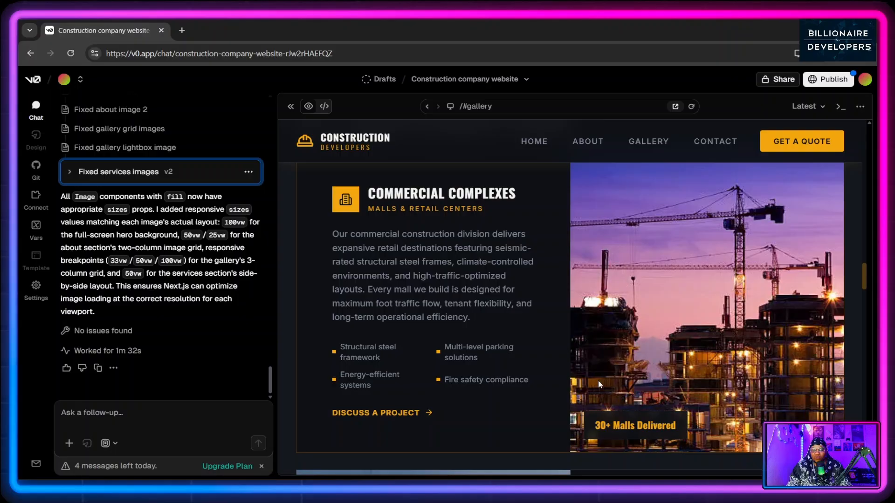
pyautogui.scroll(-10, 601, 386)
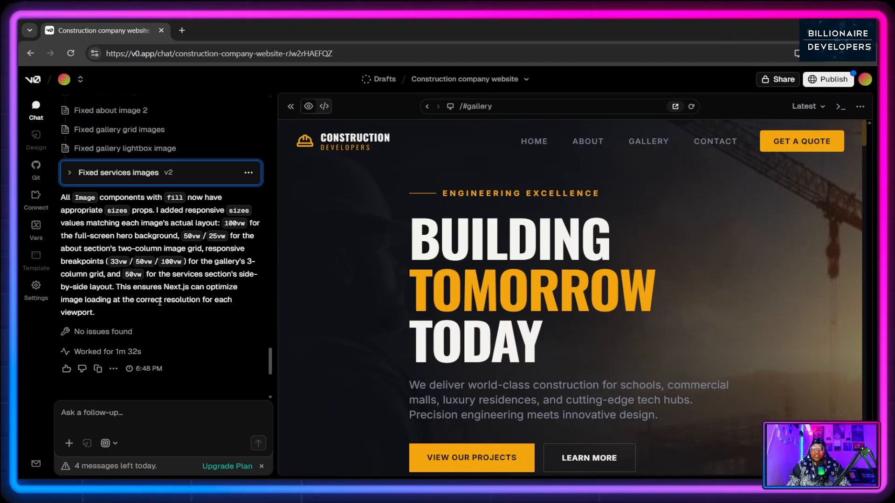
pyautogui.scroll(-5, 478, 408)
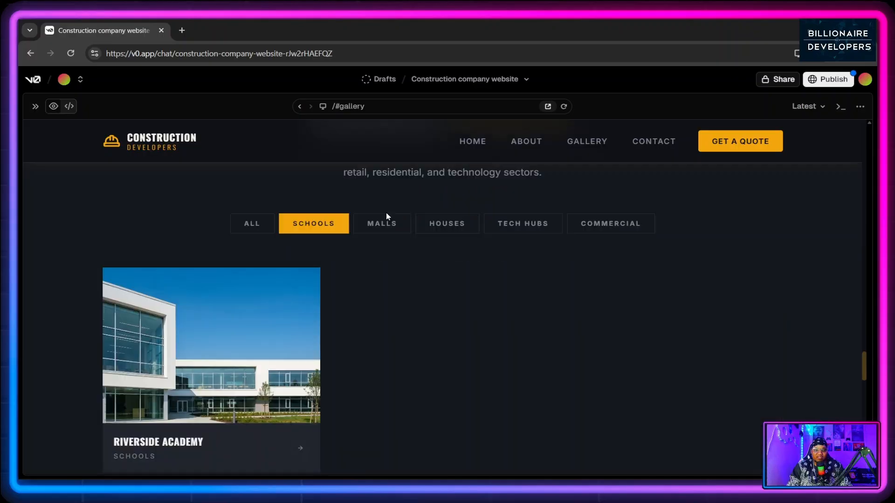
pyautogui.click(384, 232)
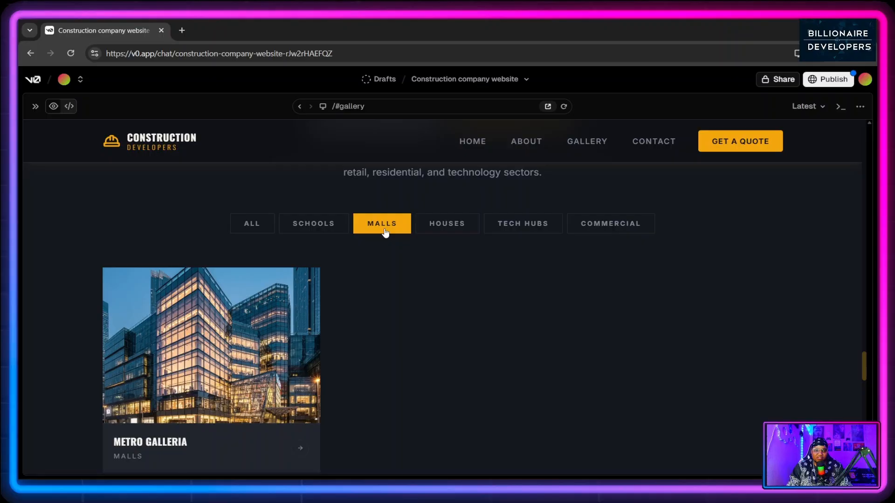
pyautogui.scroll(-15, 764, 161)
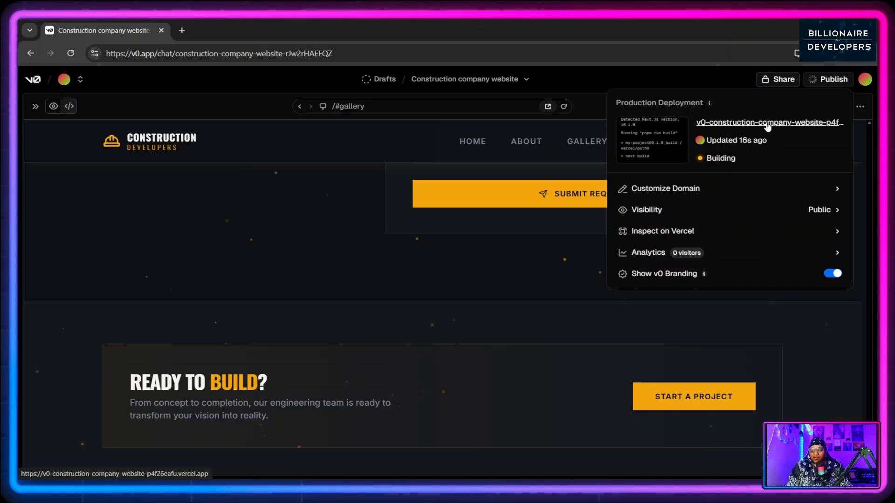
# Open the website's production deployment link.
pyautogui.click(767, 124)
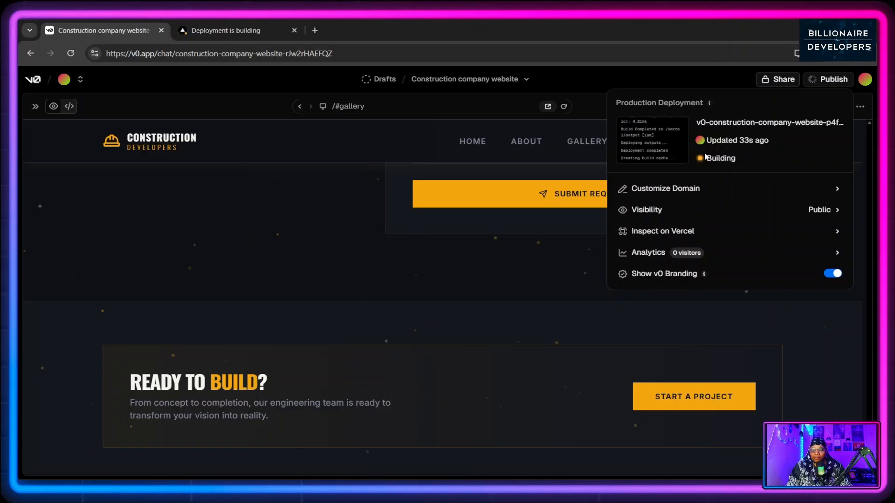